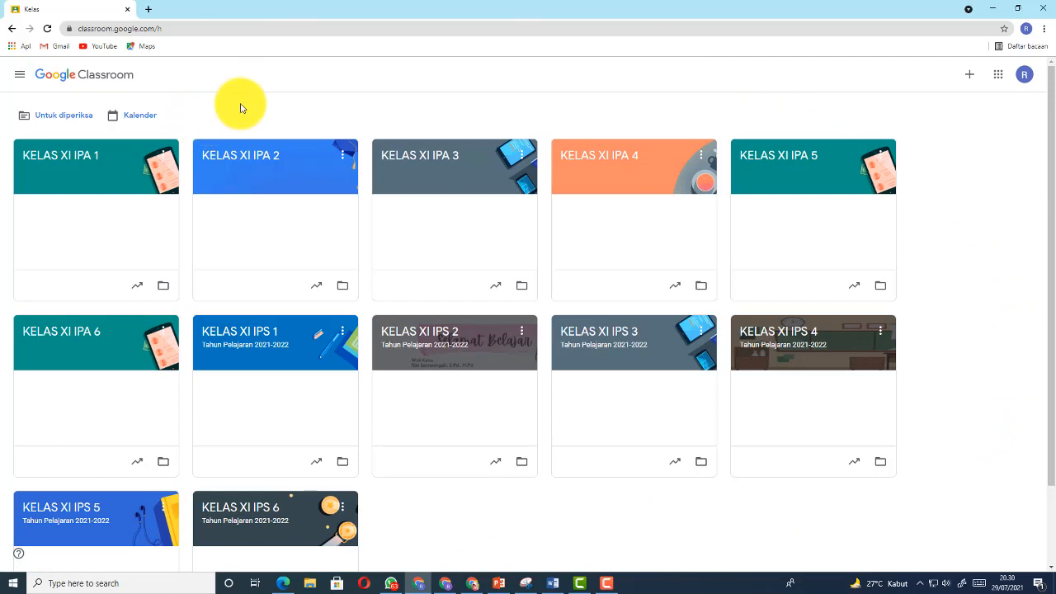
# Open KELAS XI IPA 1's Anggota page and expand the full teacher list above the 44 students
pyautogui.click(74, 159)
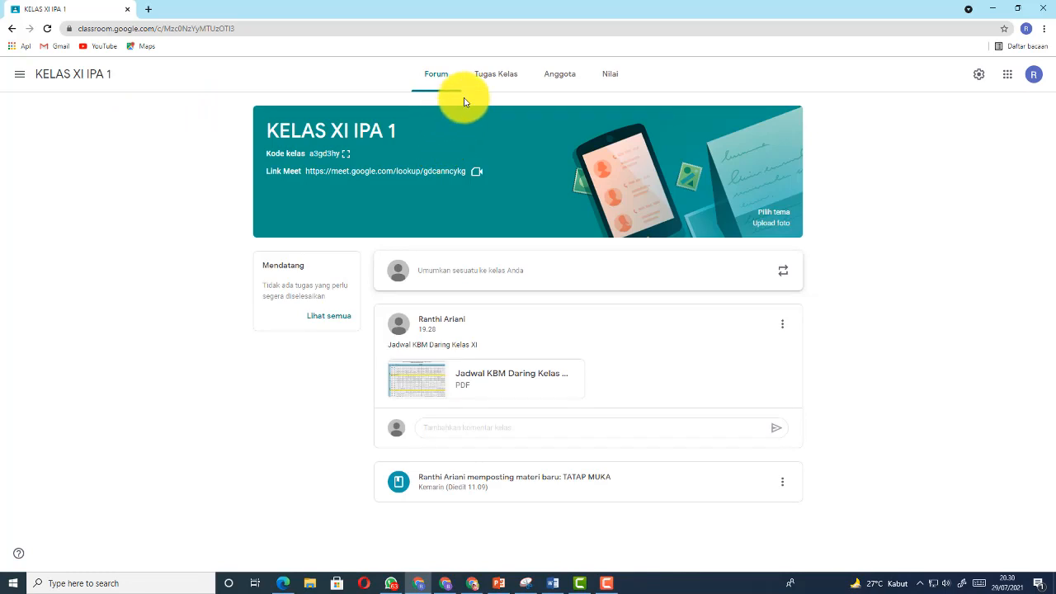
pyautogui.click(558, 83)
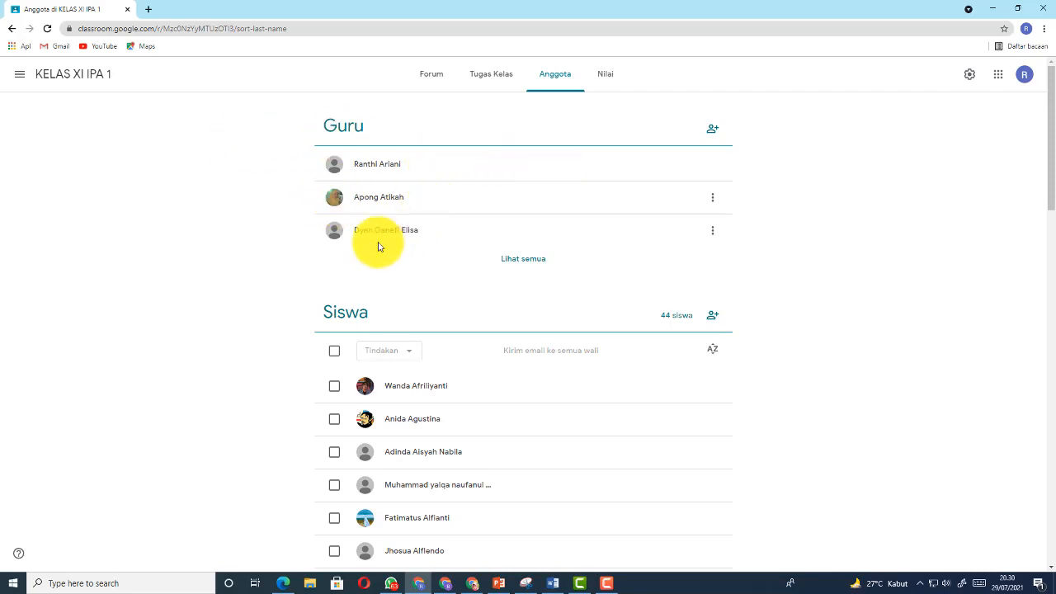
pyautogui.click(523, 261)
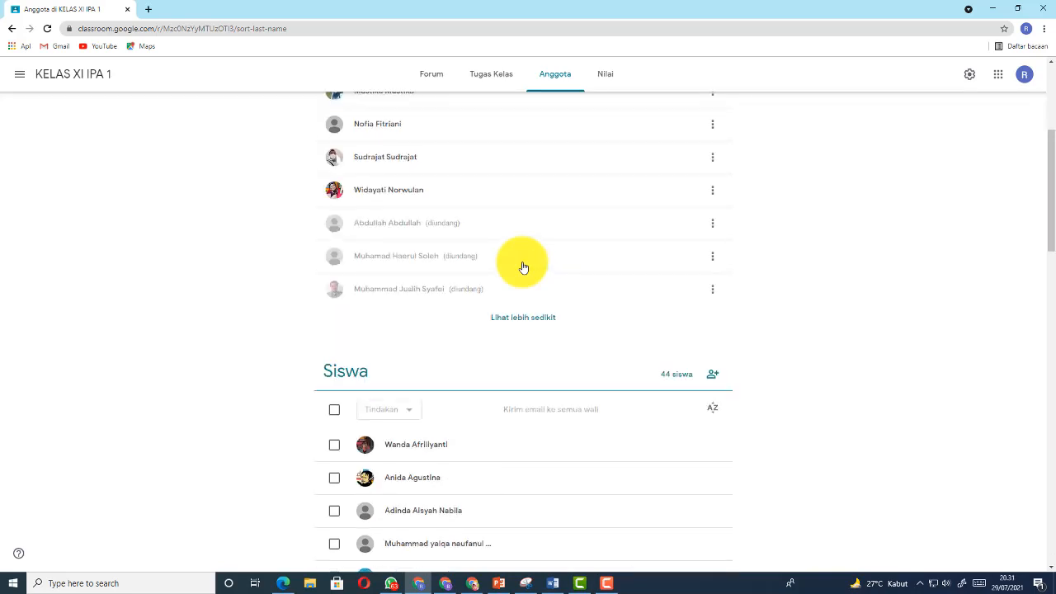
pyautogui.scroll(2, 523, 266)
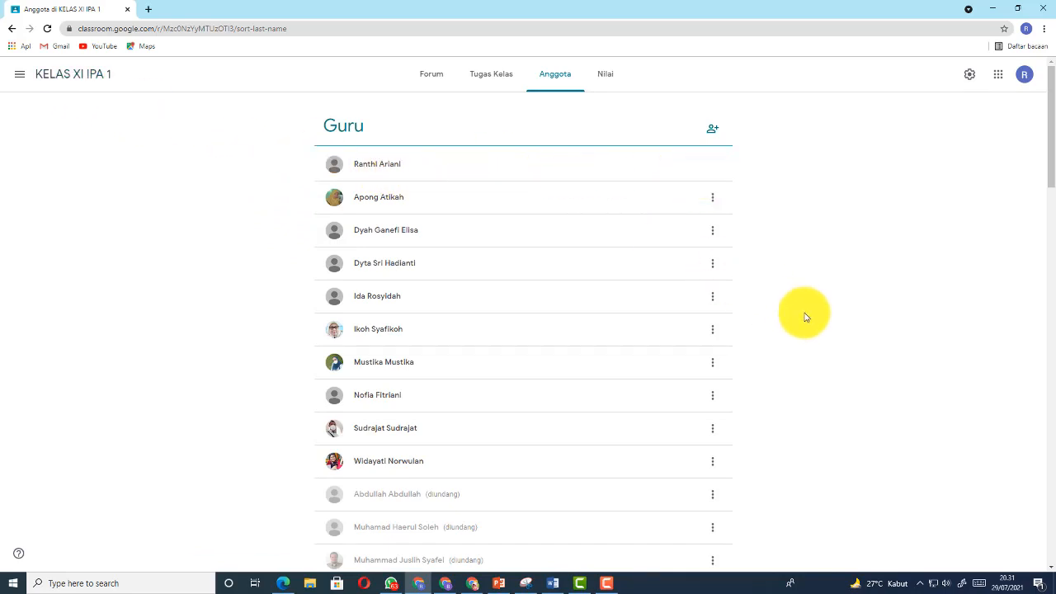
pyautogui.scroll(-1, 799, 319)
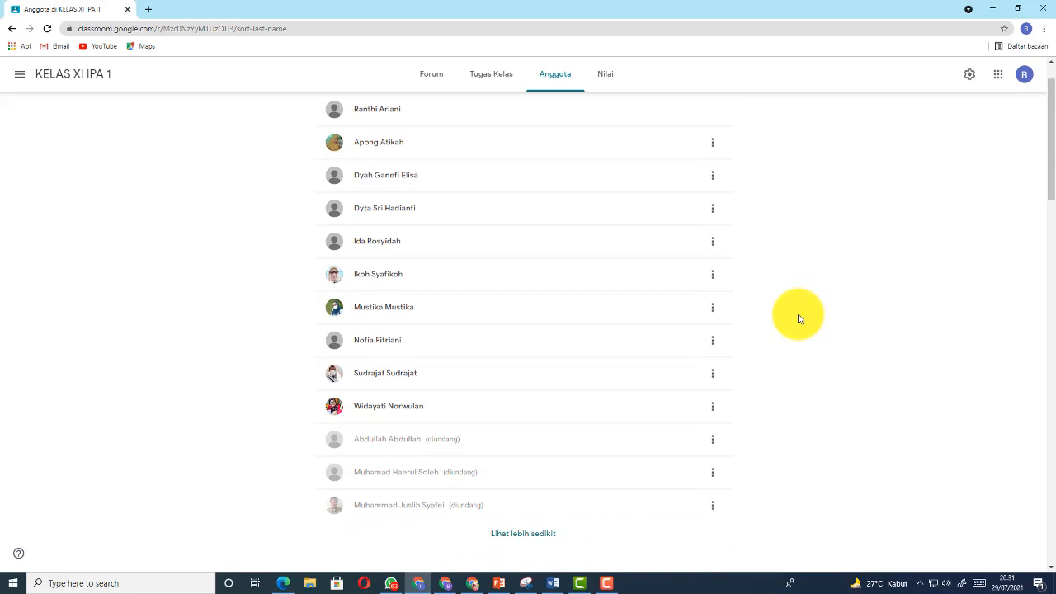
pyautogui.scroll(1, 799, 318)
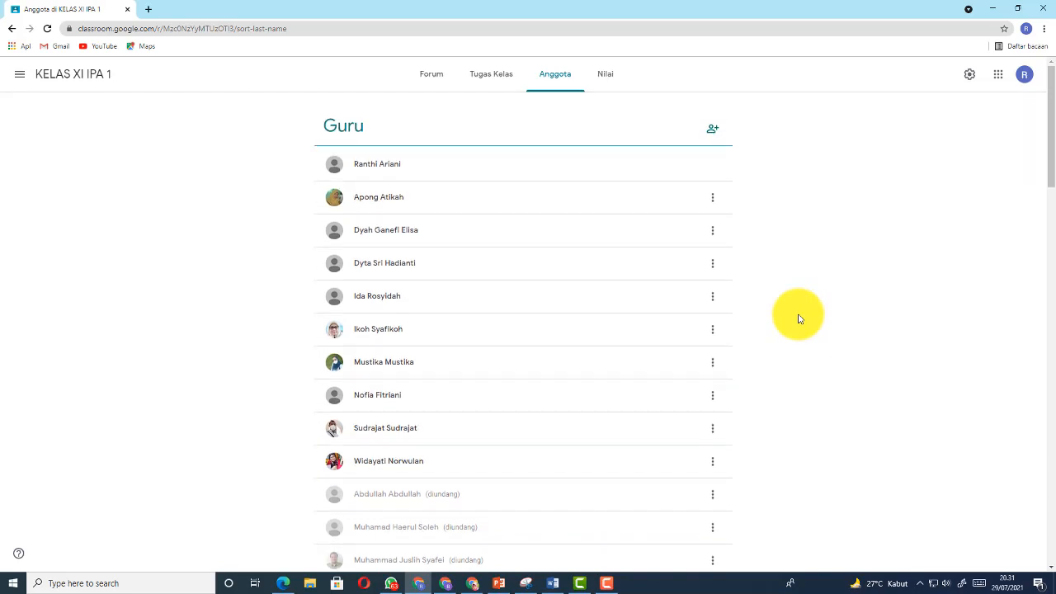
# Invite a co-teacher to KELAS XI IPA 1 by pasting their school e-mail and sending the invitation
pyautogui.click(715, 130)
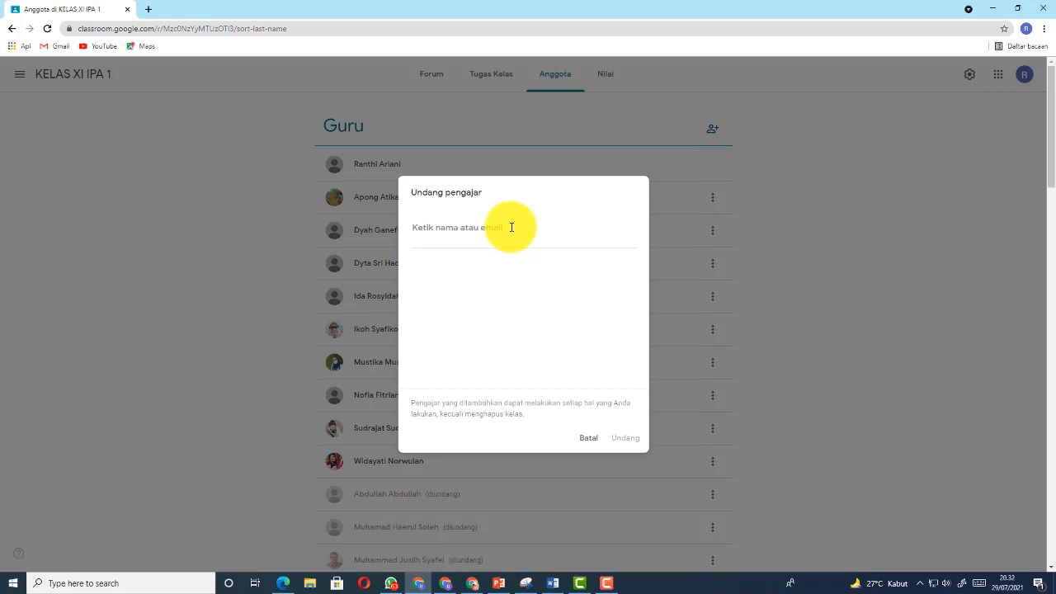
pyautogui.hotkey('ctrl', 'v')
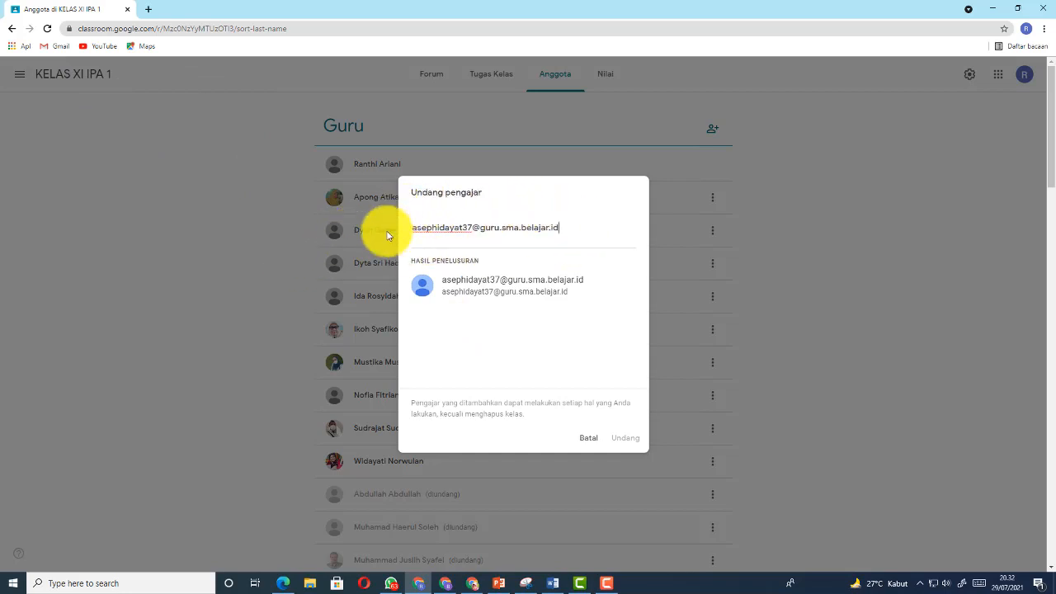
pyautogui.click(476, 285)
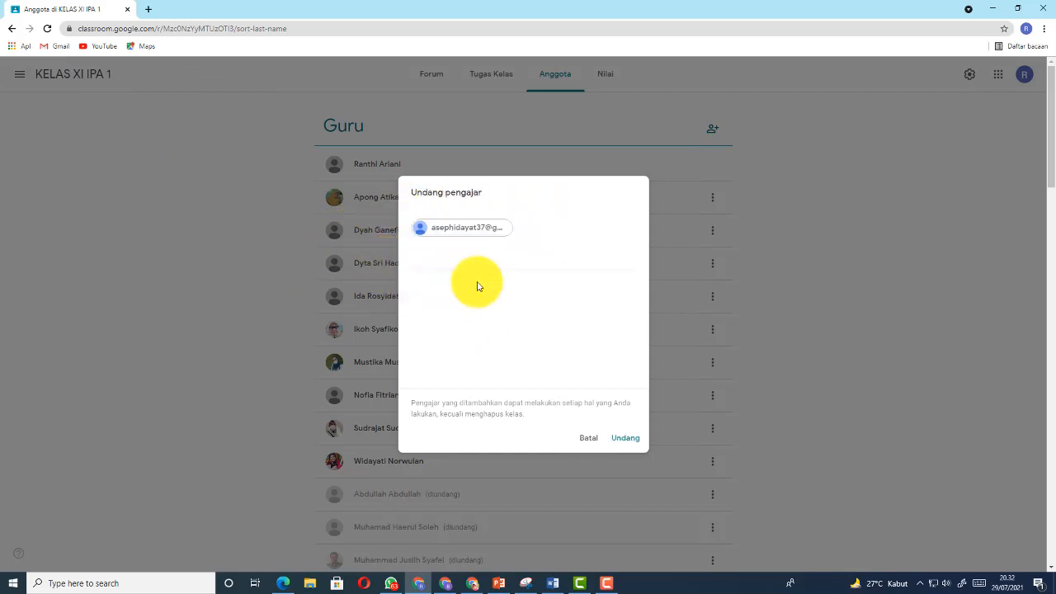
pyautogui.click(626, 438)
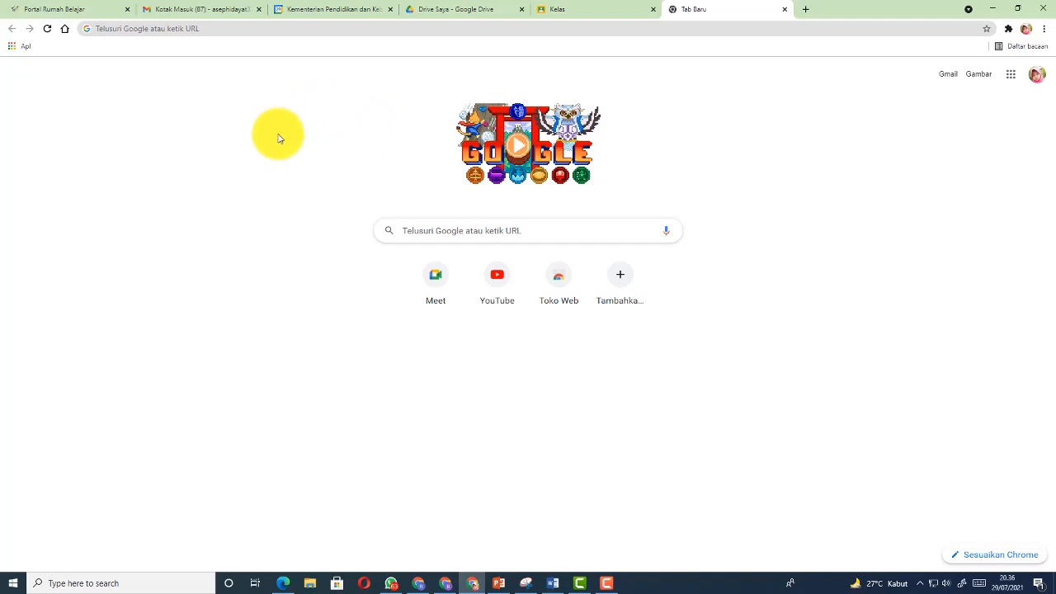
# Go to Gmail from the apps grid and open the 'Undangan untuk mengajar bersama: KELAS XI IPA 1' email
pyautogui.click(183, 27)
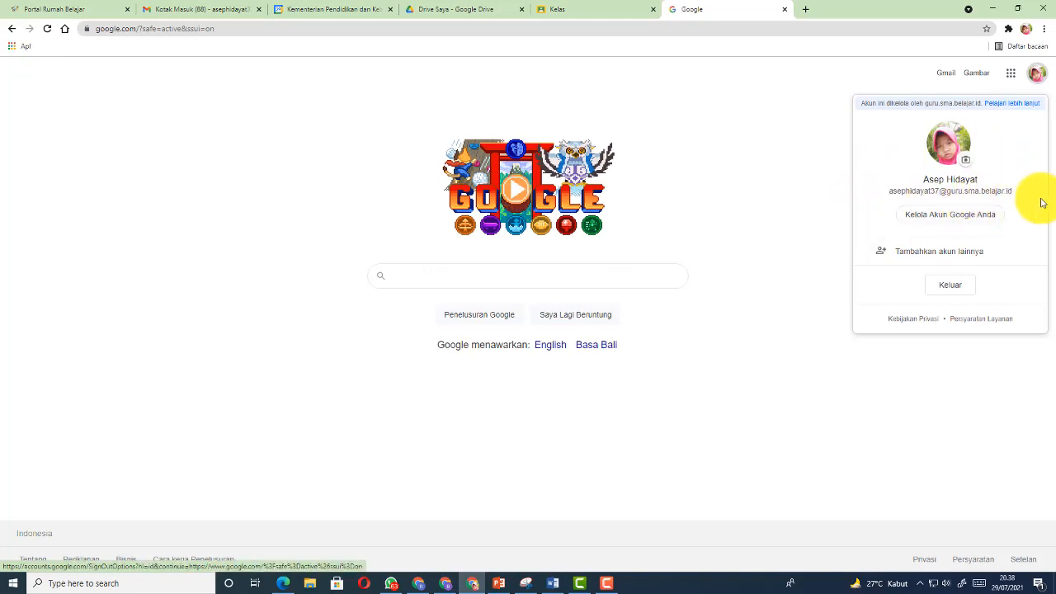
pyautogui.click(794, 221)
pyautogui.click(1013, 73)
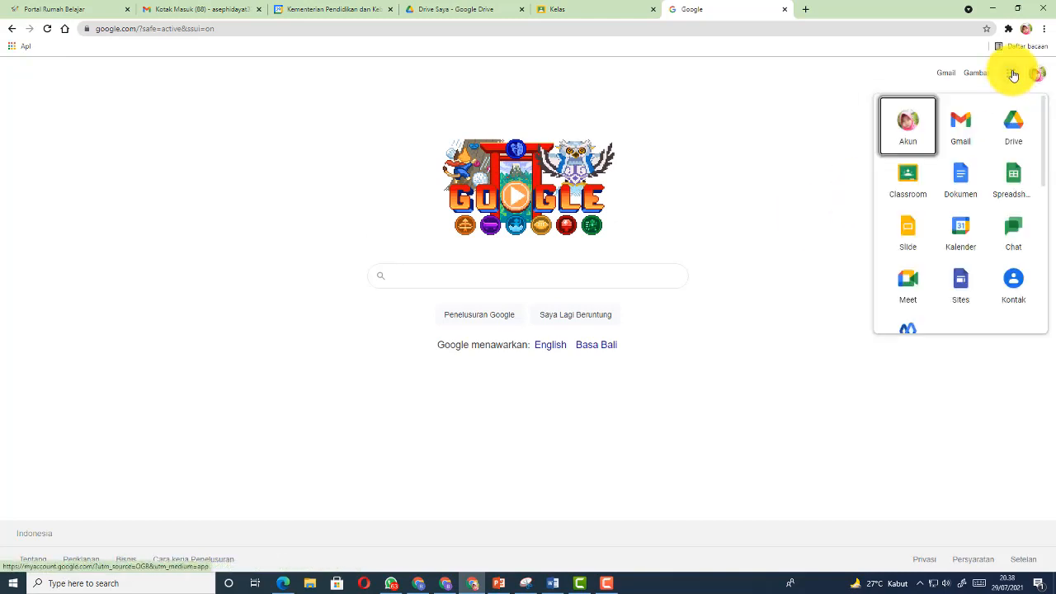
pyautogui.click(945, 76)
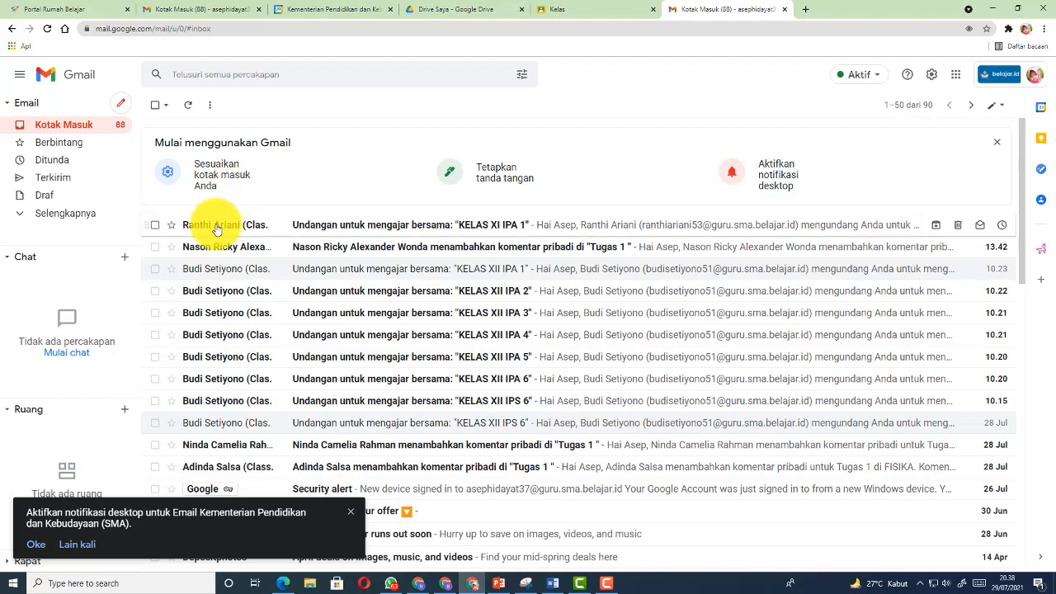
pyautogui.moveTo(217, 230)
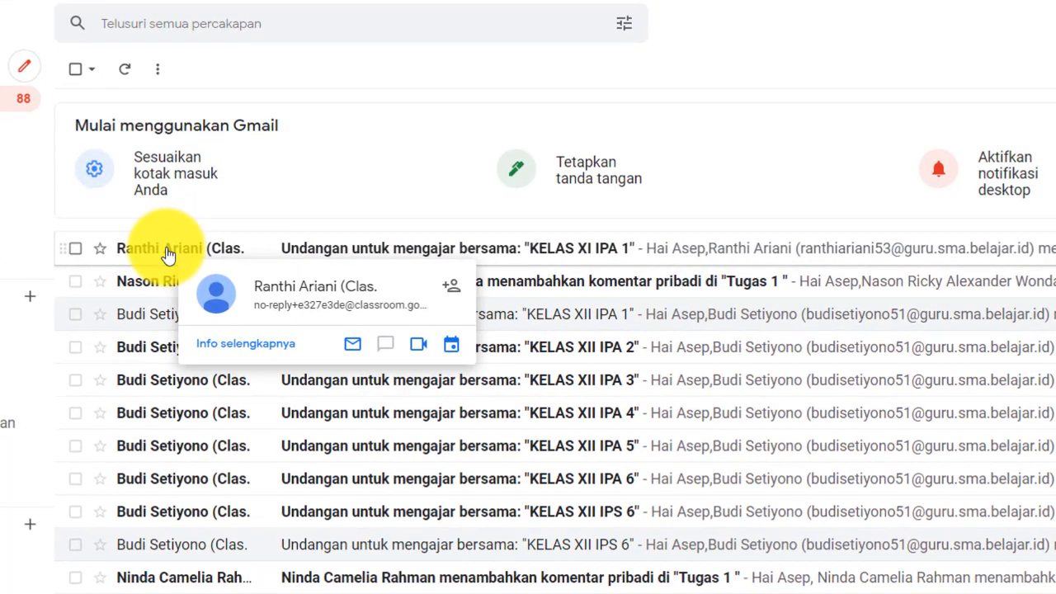
pyautogui.click(168, 252)
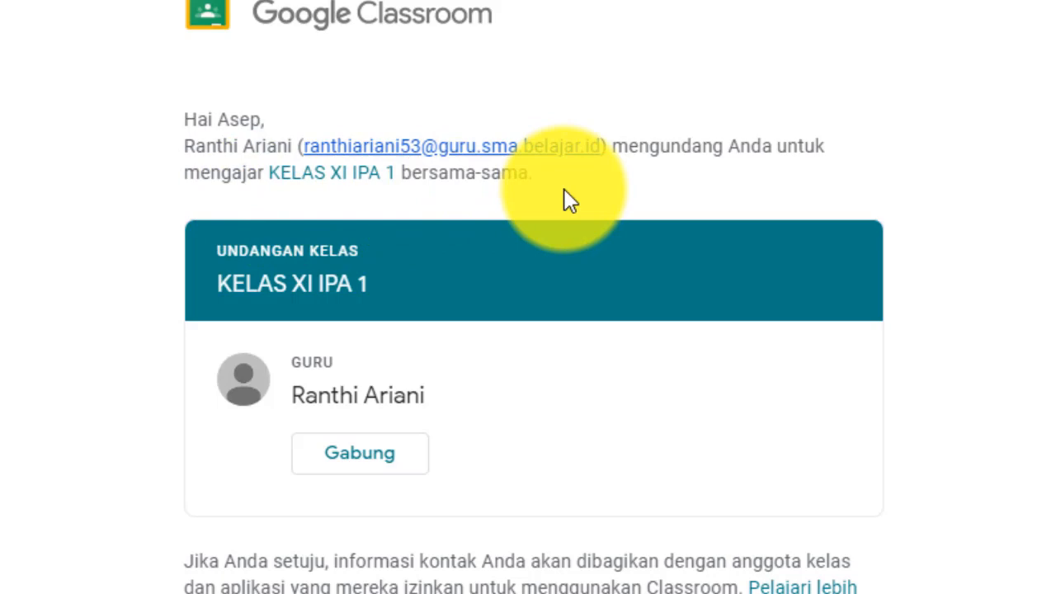
# Join KELAS XI IPA 1 via Gabung and confirm the new co-teacher appears active in the member list
pyautogui.click(369, 458)
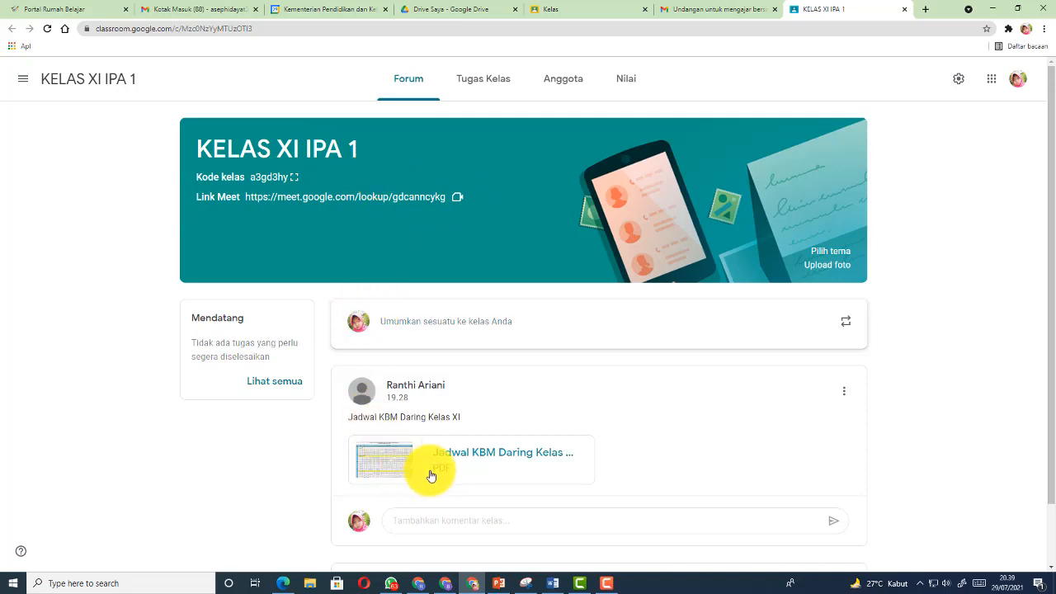
pyautogui.click(419, 589)
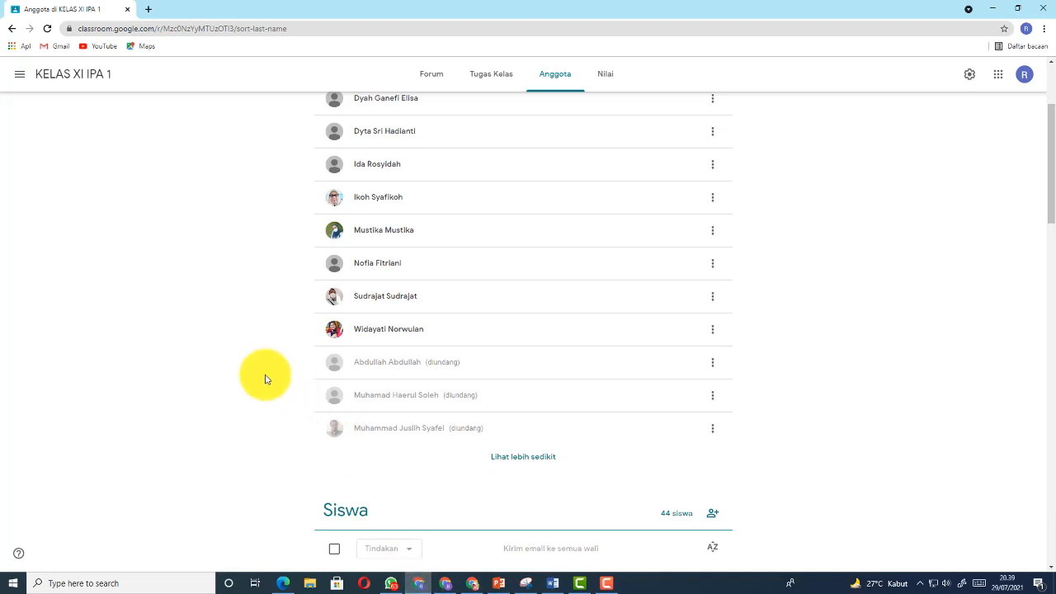
pyautogui.scroll(2, 236, 362)
pyautogui.scroll(-1, 237, 360)
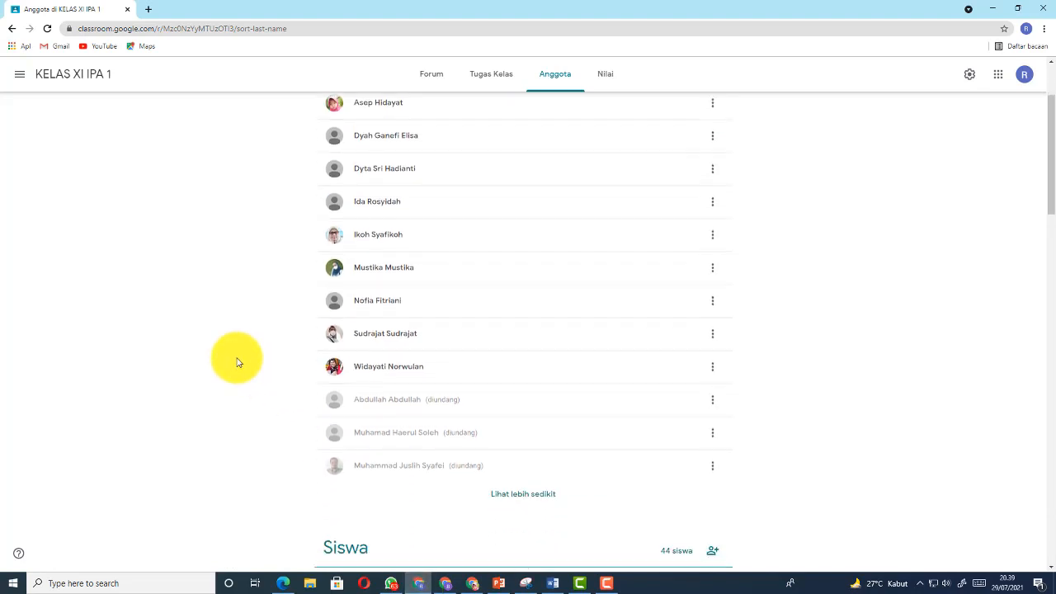
pyautogui.scroll(3, 236, 358)
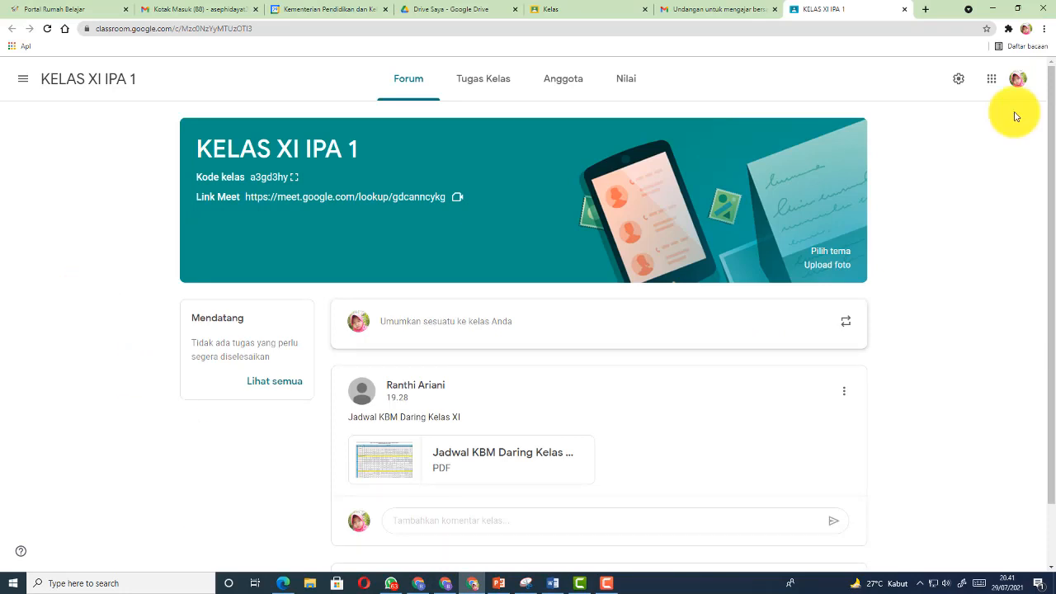
# From the Kelas home page, accept the teaching invitation on the KELAS XII IPA 3 card
pyautogui.click(23, 84)
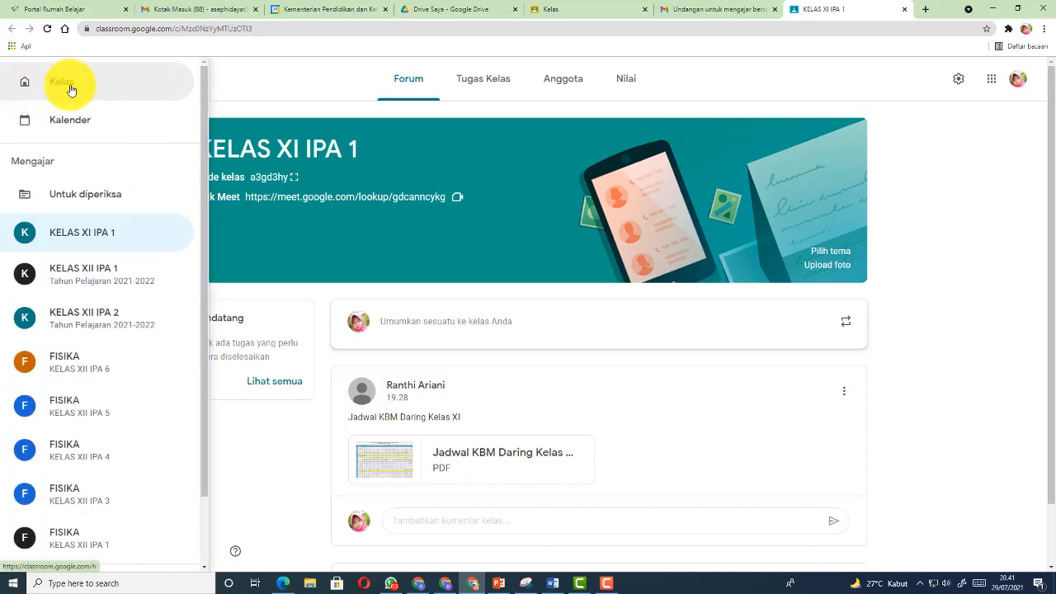
pyautogui.click(72, 90)
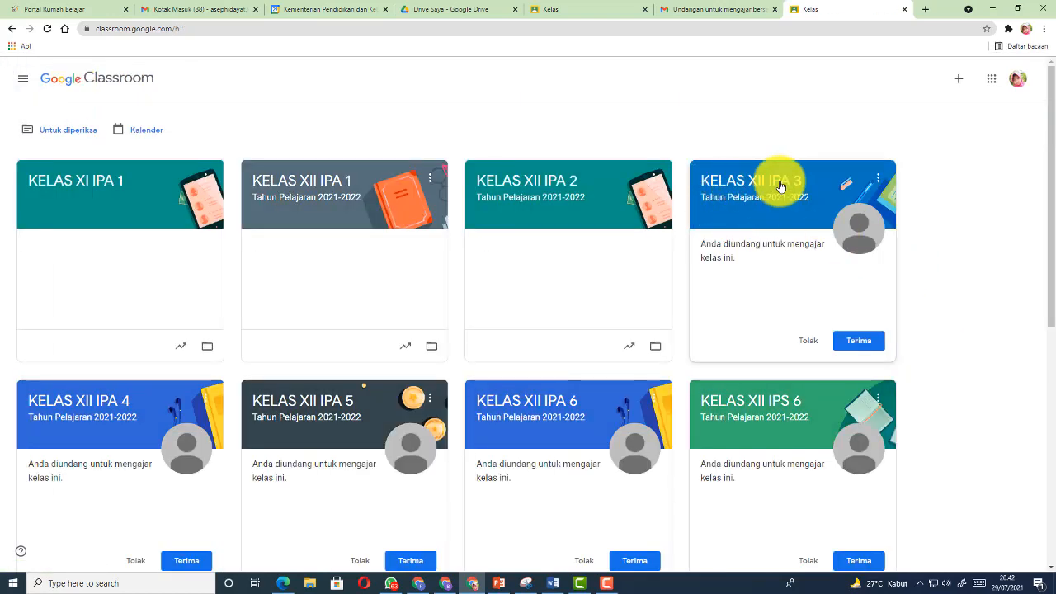
pyautogui.click(870, 347)
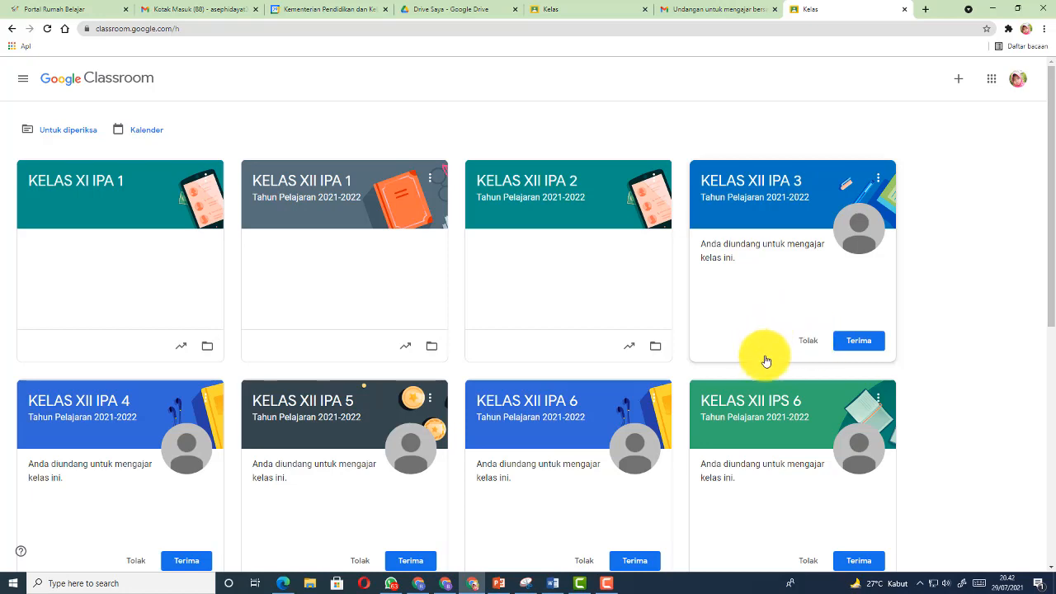
pyautogui.scroll(-2, 927, 314)
pyautogui.scroll(2, 927, 313)
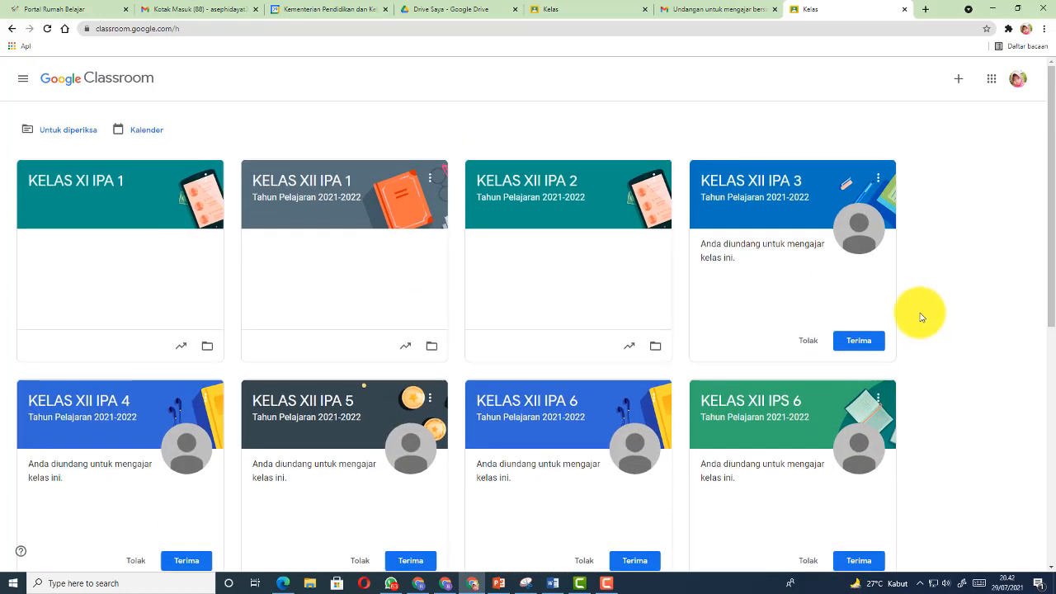
pyautogui.click(868, 338)
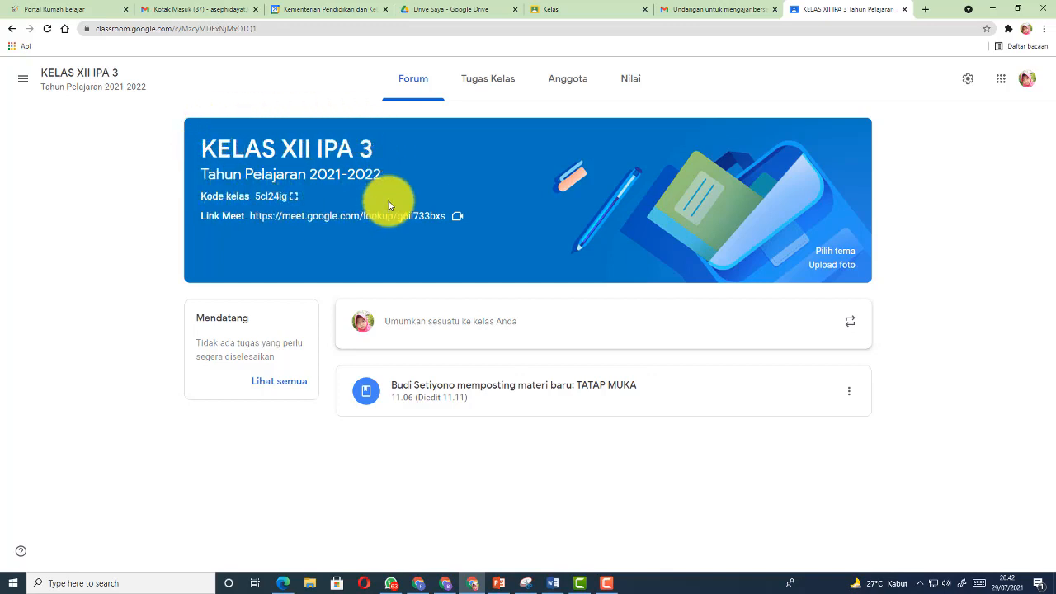
# In the inviting teacher's window, show all three teachers on KELAS XII IPA 3's members page
pyautogui.click(446, 585)
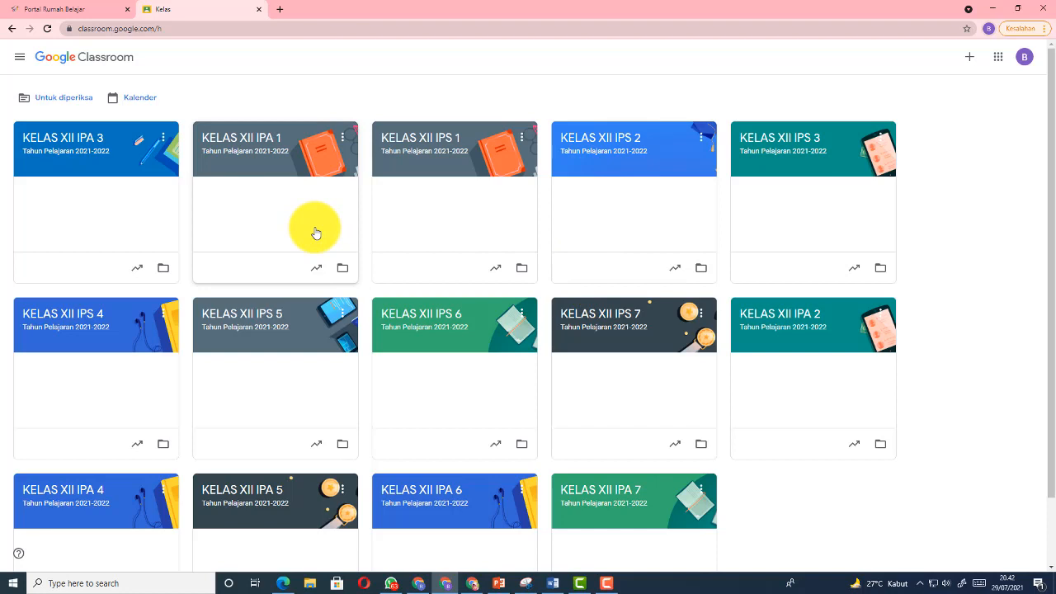
pyautogui.click(68, 149)
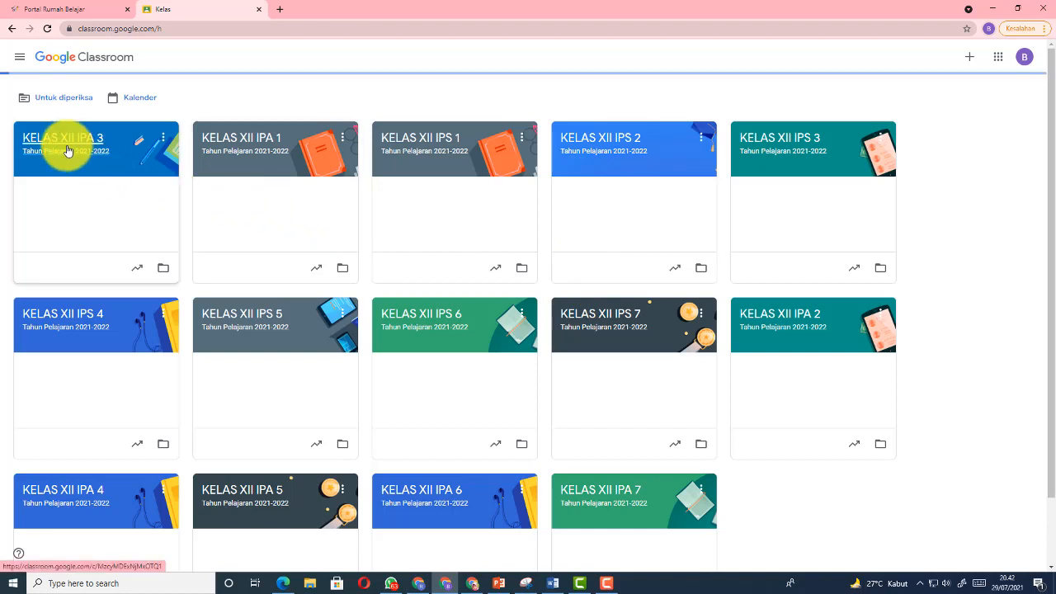
pyautogui.click(565, 56)
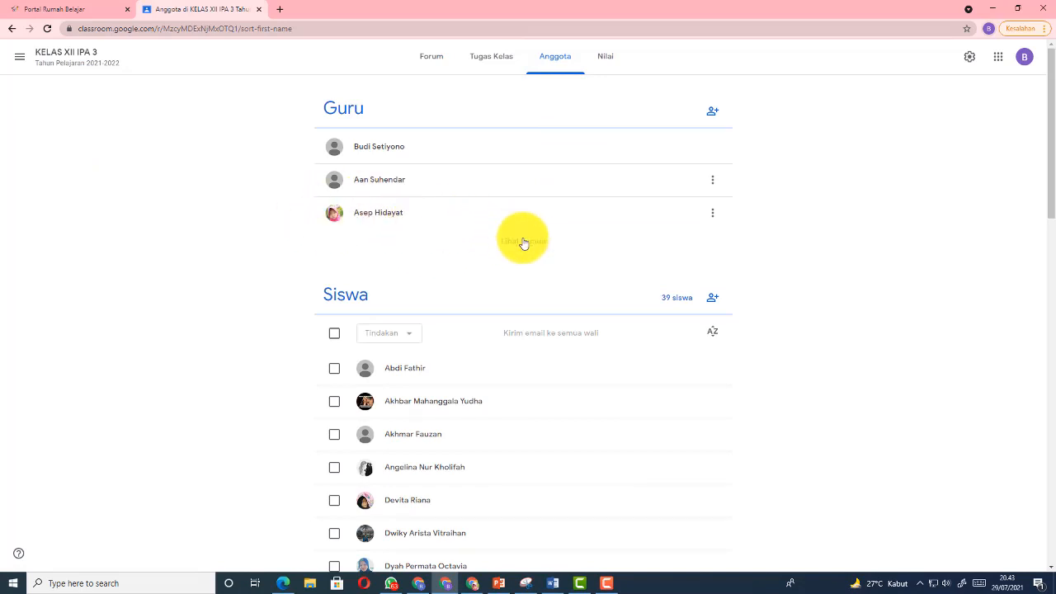
pyautogui.click(523, 241)
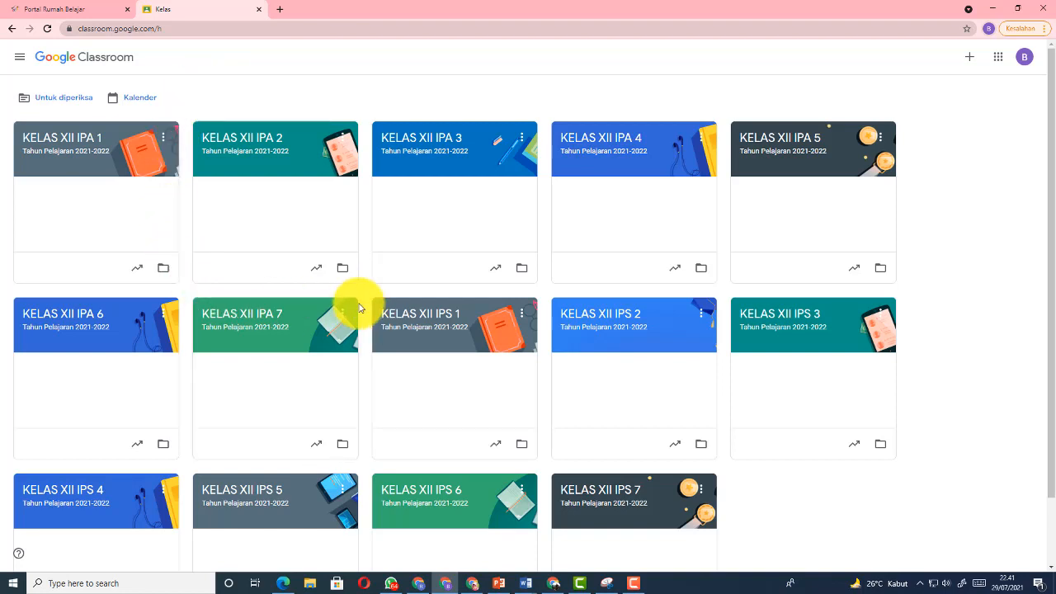
# In KELAS XII IPS 1's Tugas Kelas page, expand the TATAP MUKA post to reveal its Meet link
pyautogui.click(425, 321)
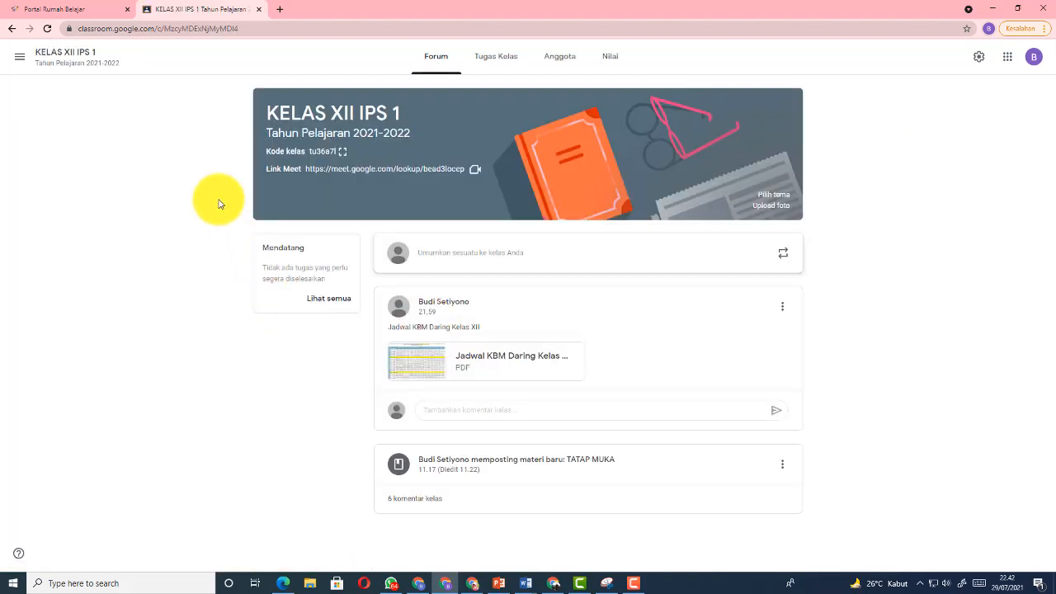
pyautogui.click(495, 58)
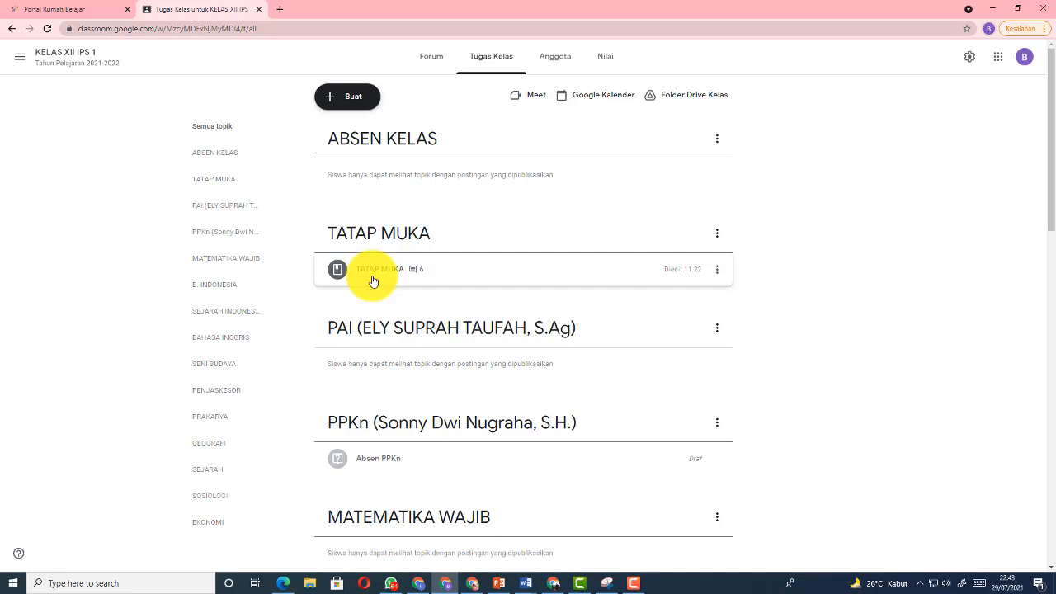
pyautogui.click(429, 57)
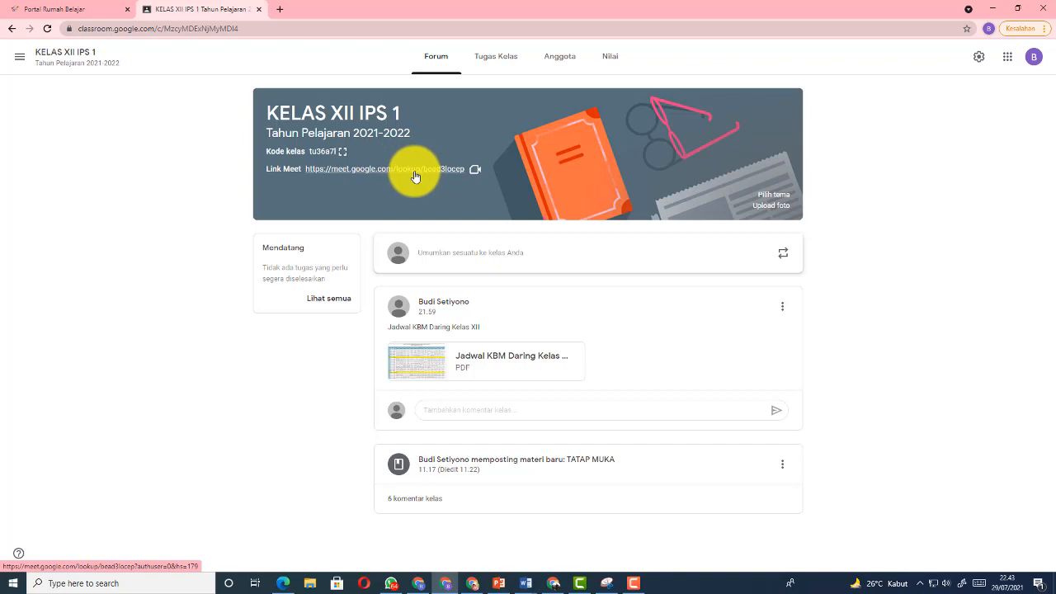
pyautogui.click(495, 60)
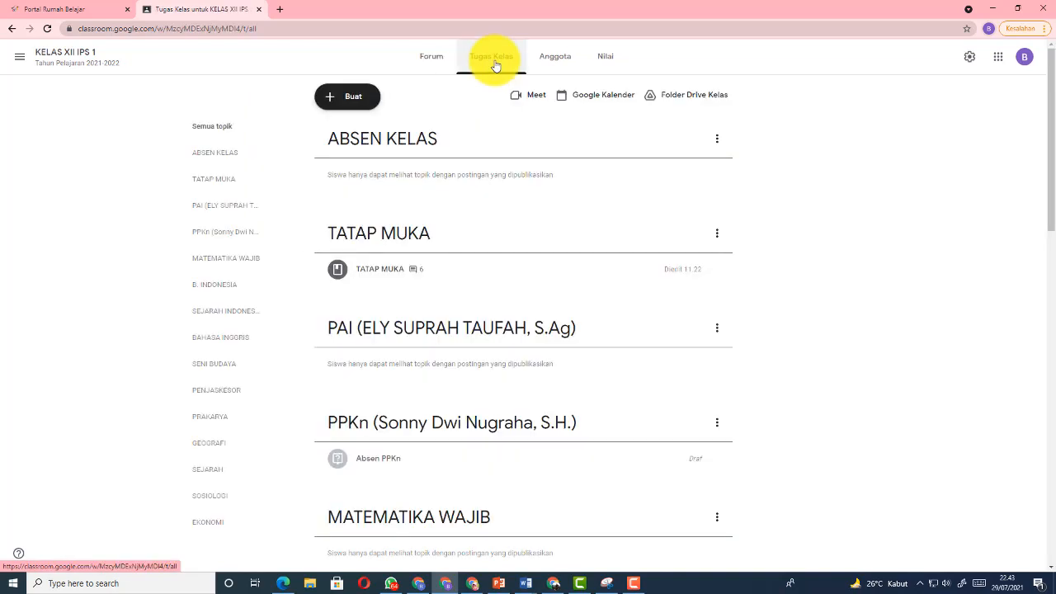
pyautogui.click(368, 273)
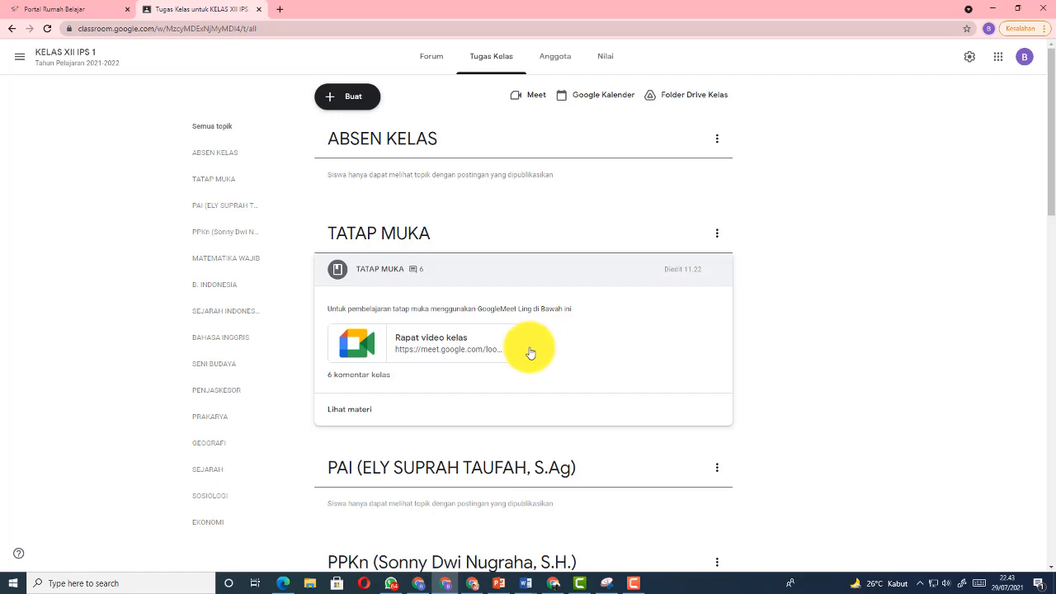
pyautogui.click(418, 348)
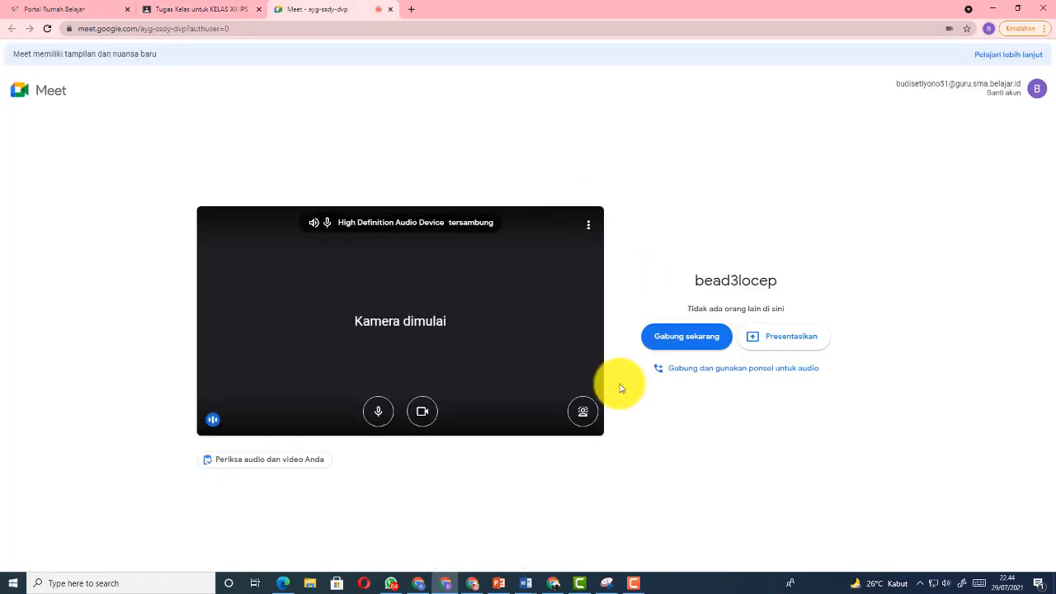
pyautogui.click(680, 337)
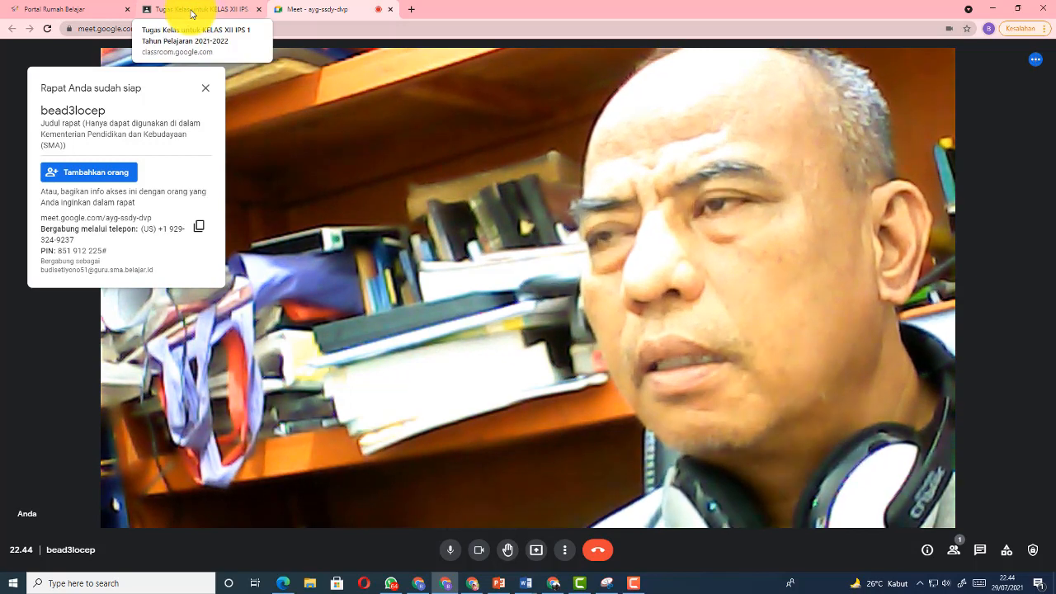
pyautogui.click(192, 12)
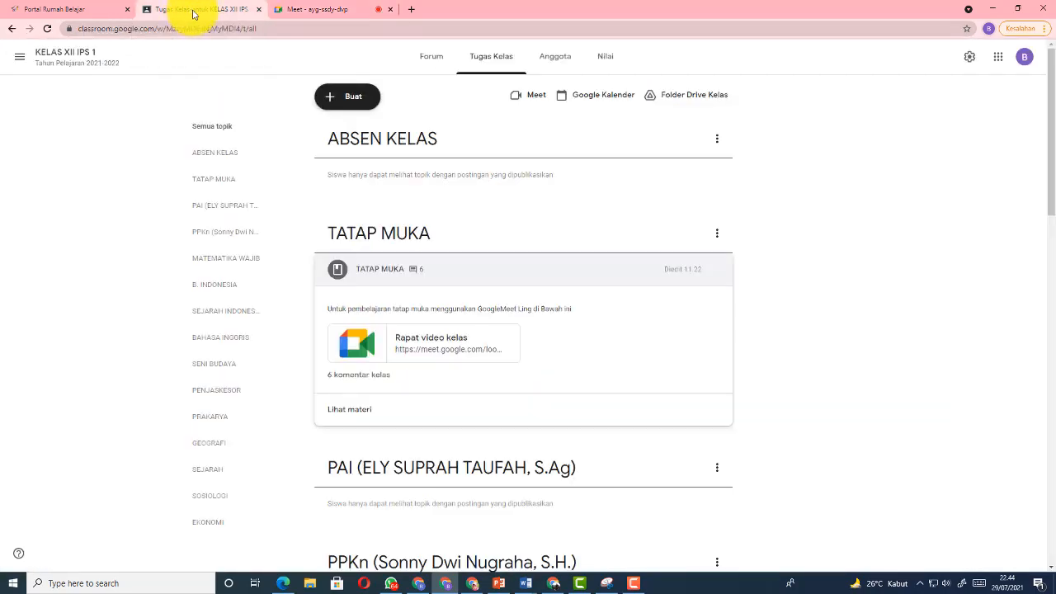
# Close the Meet tab and open, then dismiss, the MATEMATIKA WAJIB topic's options menu
pyautogui.click(391, 10)
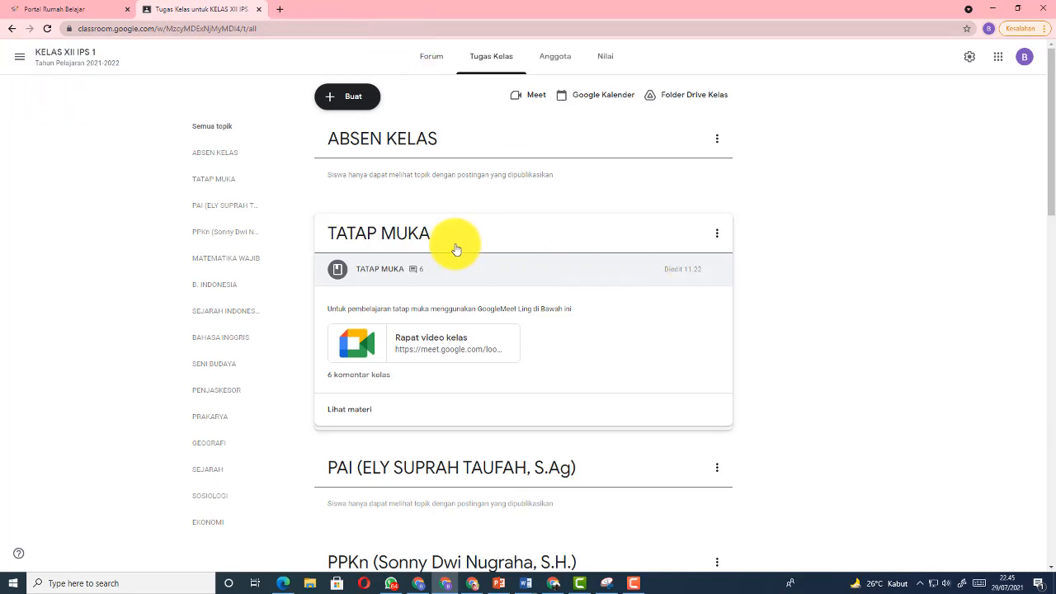
pyautogui.scroll(-2, 798, 294)
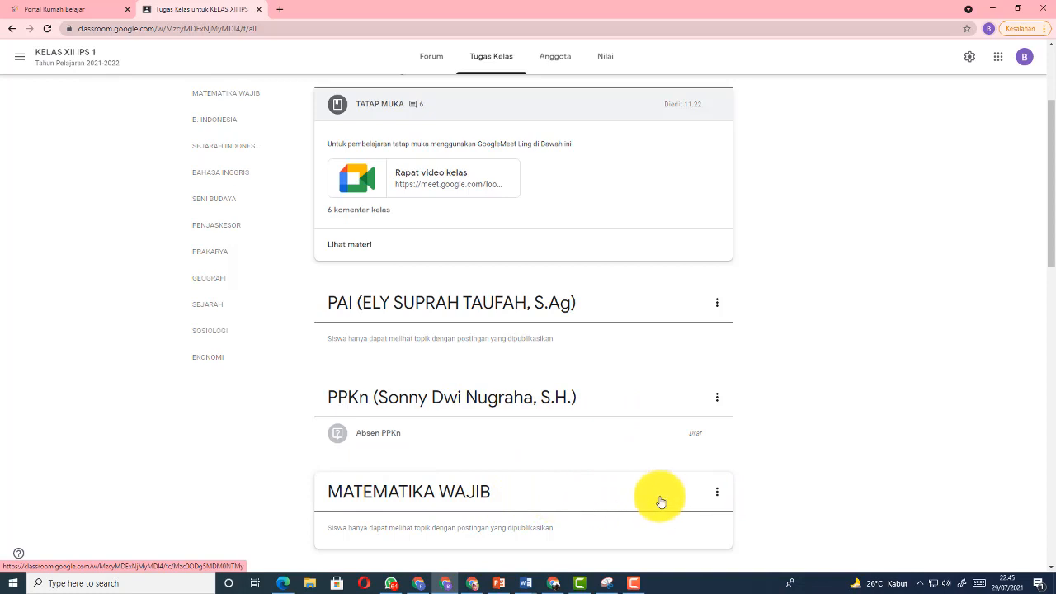
pyautogui.click(716, 494)
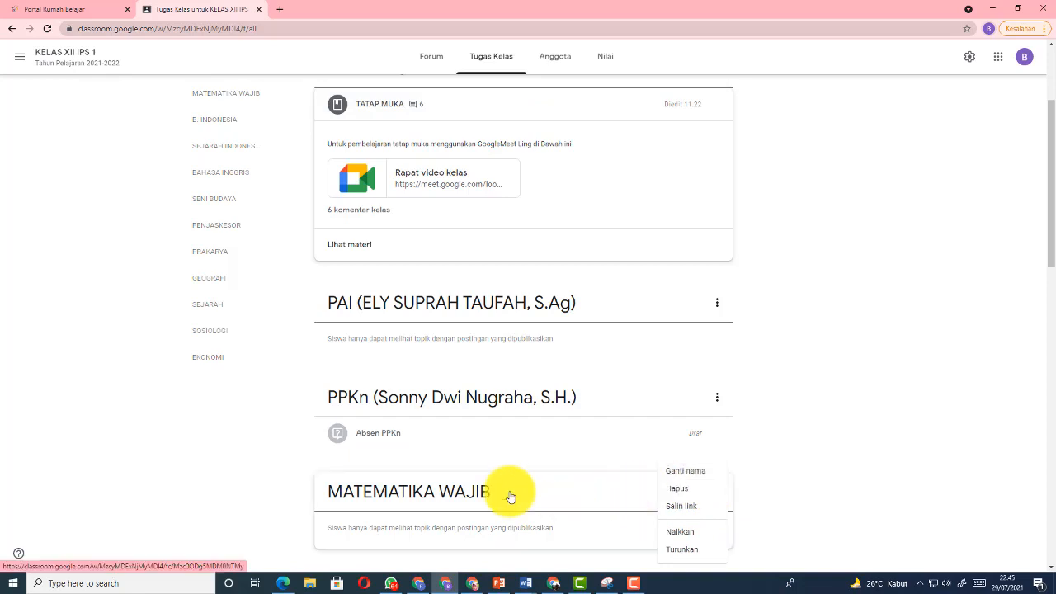
pyautogui.click(773, 470)
# Scroll through the remaining classwork topics and back up to the expanded TATAP MUKA post
pyautogui.scroll(-4, 773, 471)
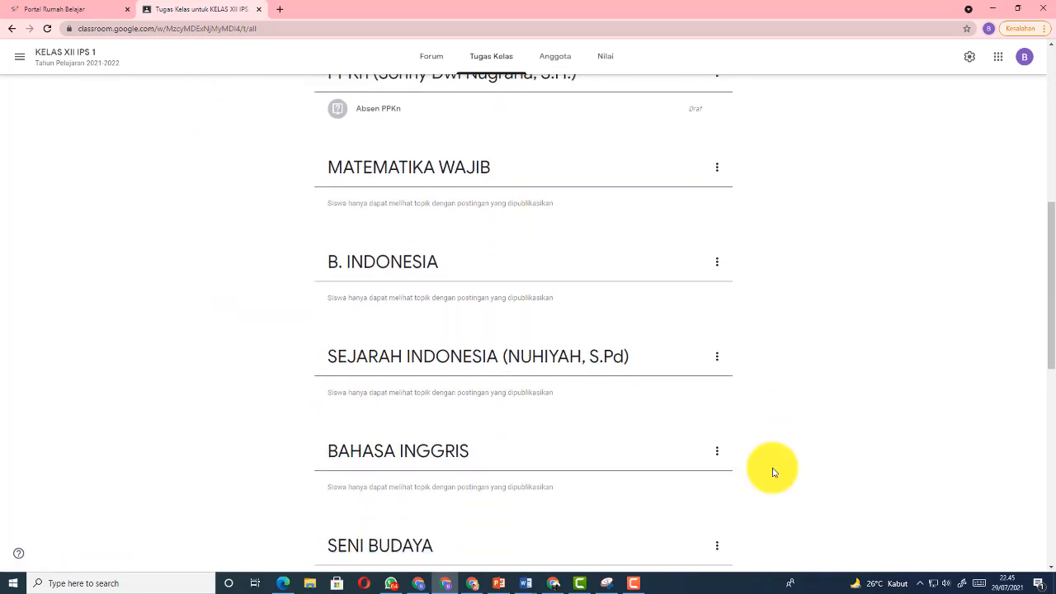
pyautogui.scroll(-4, 774, 472)
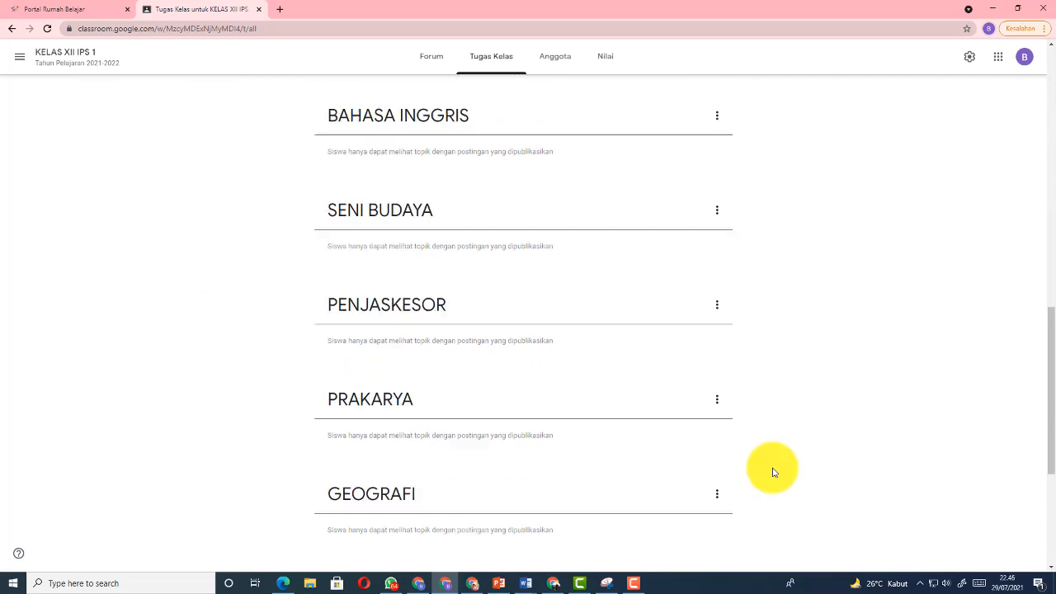
pyautogui.scroll(-1, 773, 472)
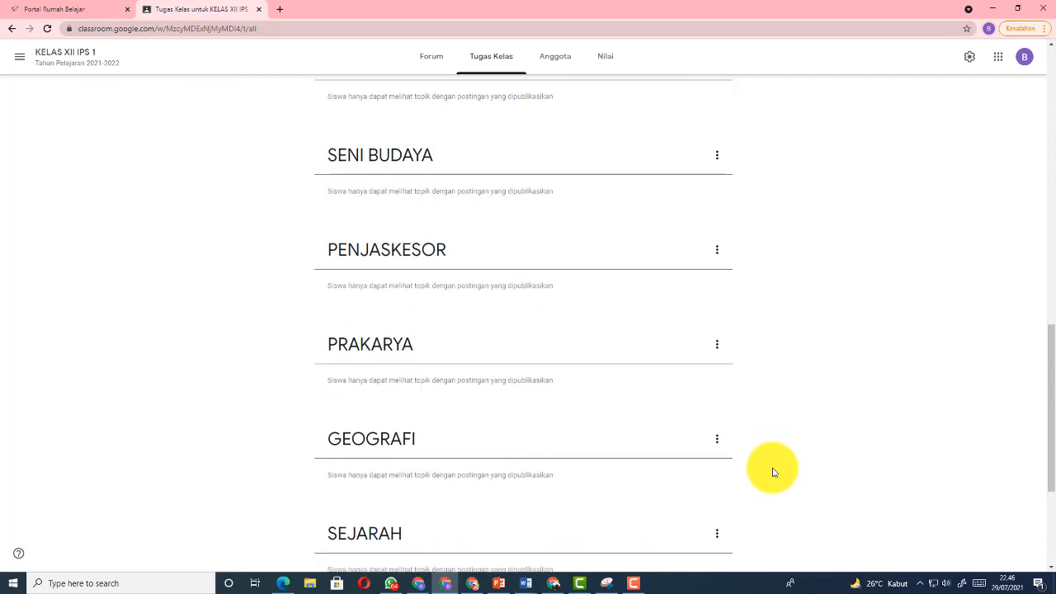
pyautogui.scroll(-2, 774, 472)
pyautogui.scroll(-2, 773, 472)
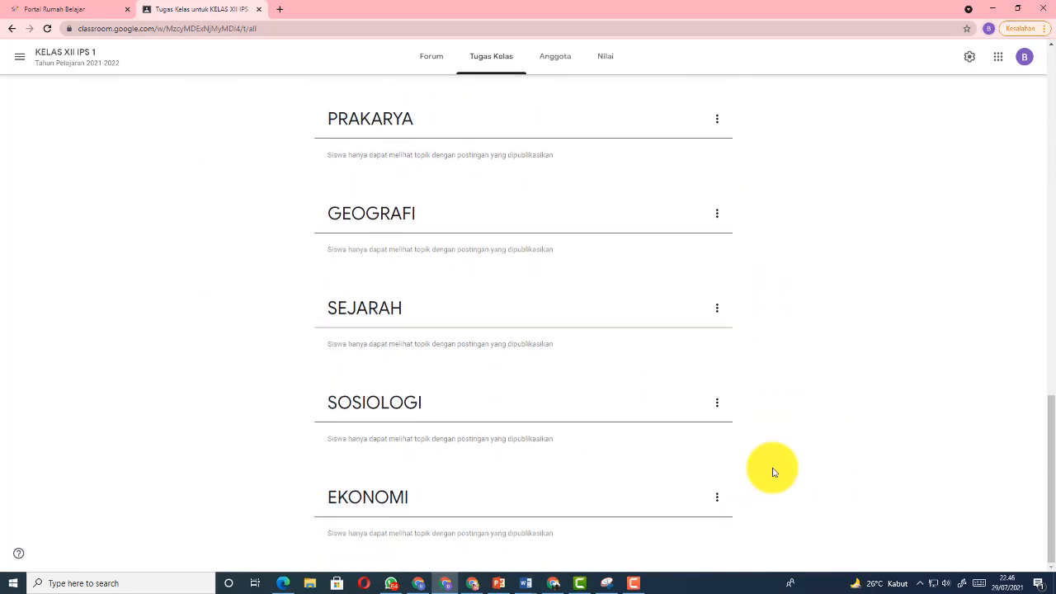
pyautogui.scroll(8, 773, 472)
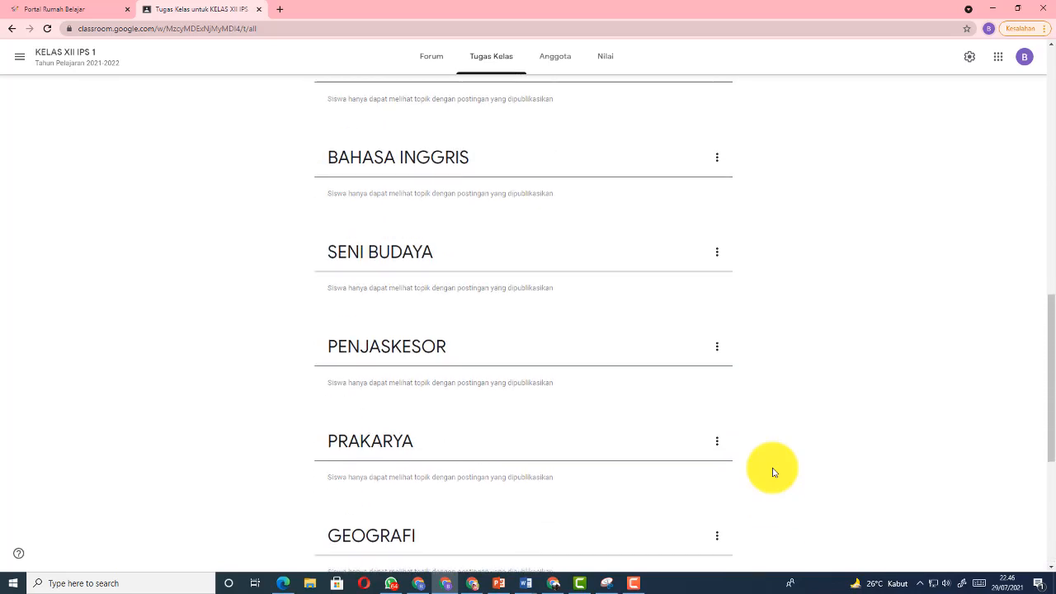
pyautogui.scroll(5, 773, 472)
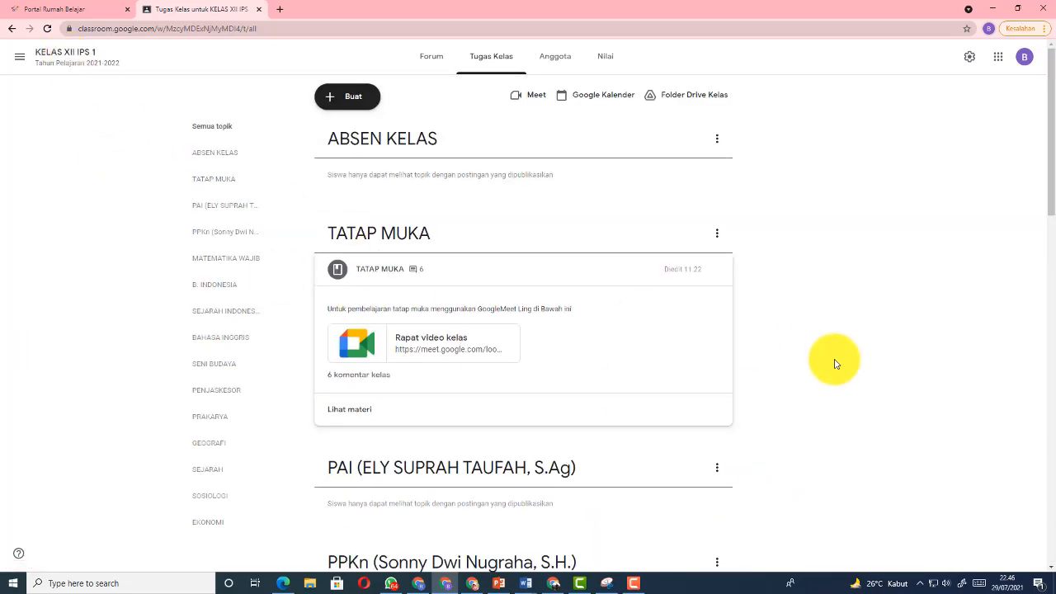
pyautogui.scroll(-1, 834, 363)
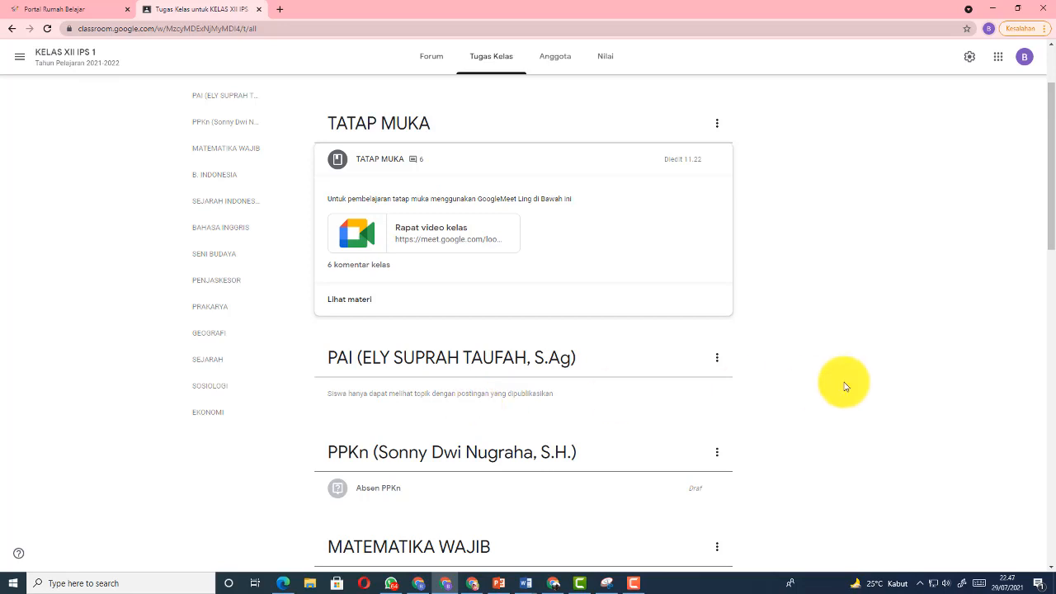
pyautogui.scroll(2, 844, 385)
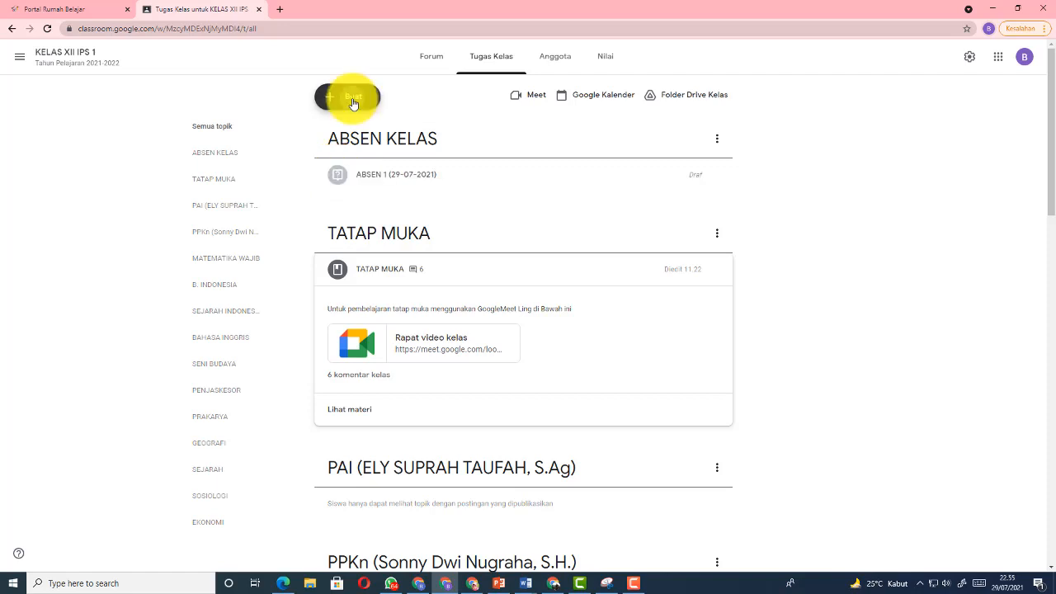
# Draft a question 'ABSEN 1 (30-07-2021)' with instructions 'KliK HADIR Untuk Absen Kelas tanggal 30 Juli 2021'
pyautogui.click(352, 97)
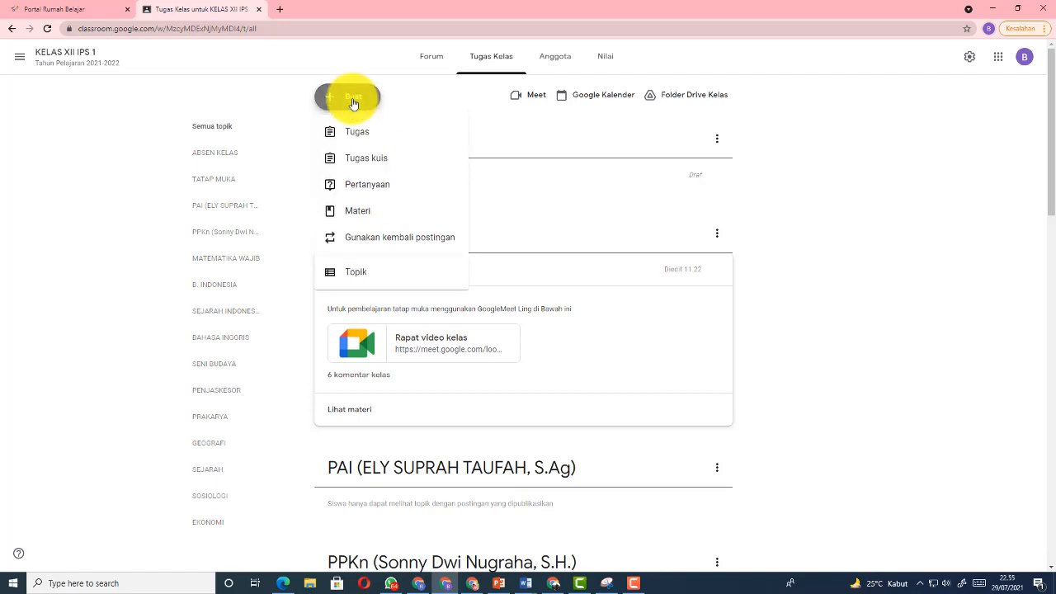
pyautogui.click(373, 191)
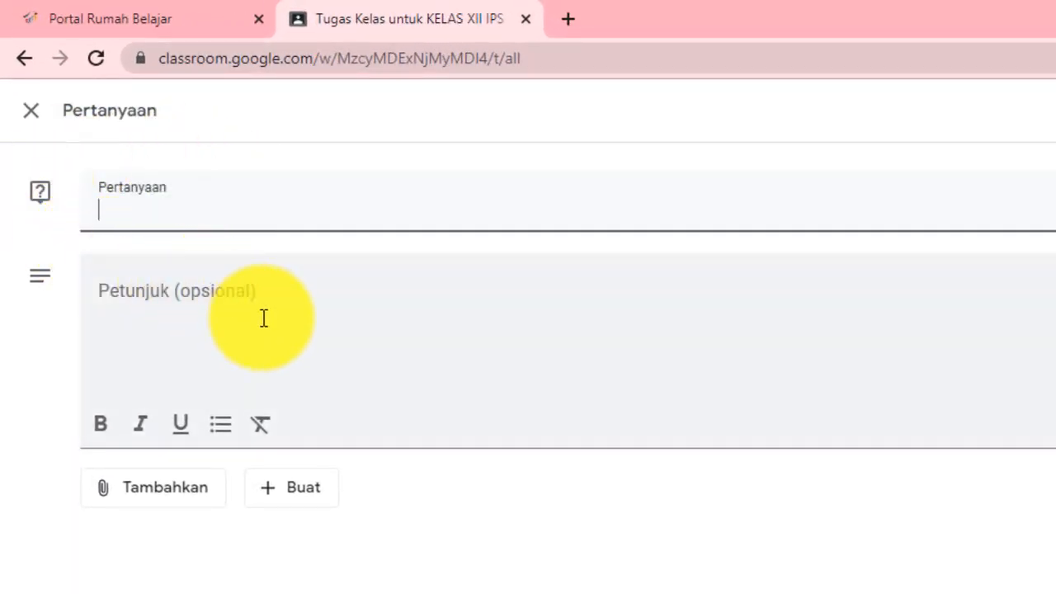
pyautogui.write('ABSEN')
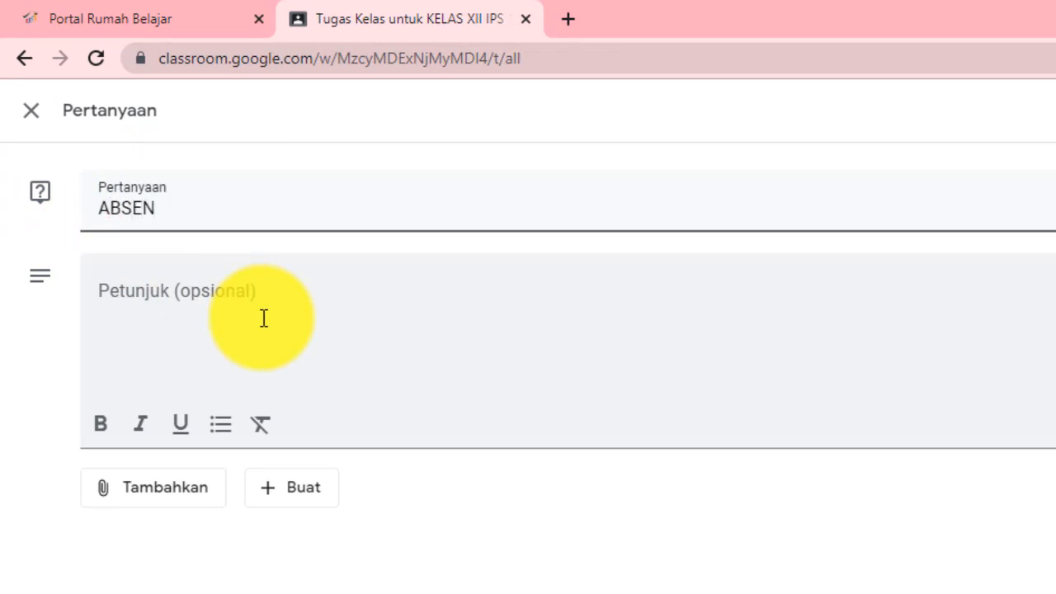
pyautogui.write(' 1 (30-07-2')
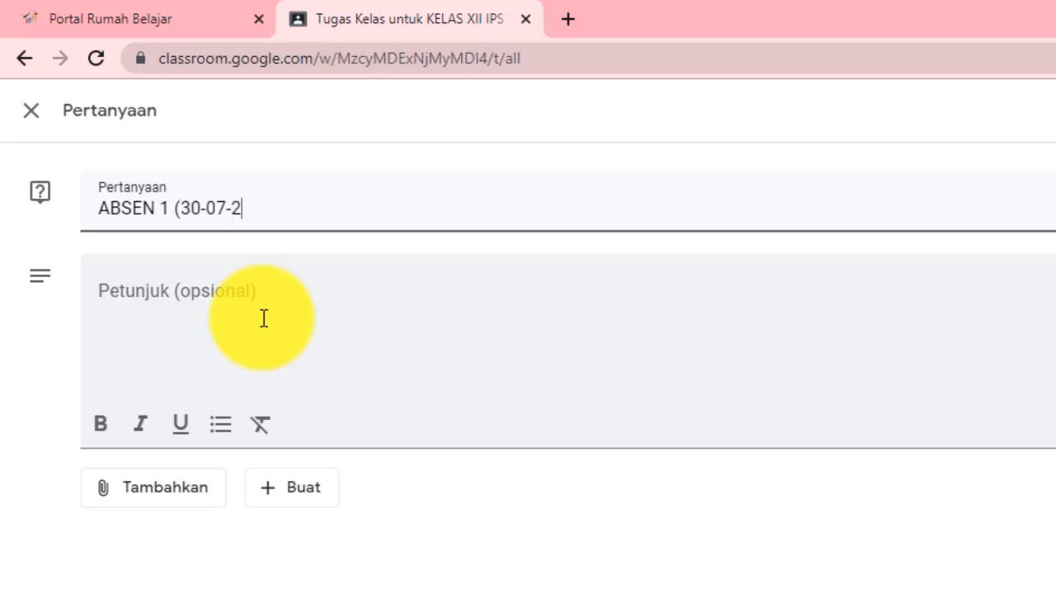
pyautogui.write('021)')
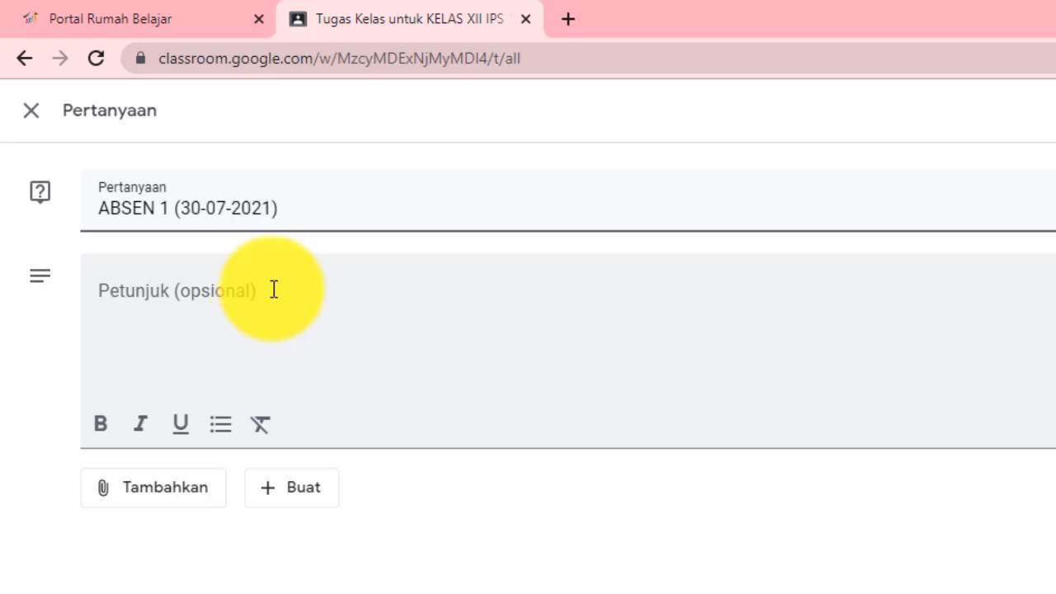
pyautogui.click(273, 289)
pyautogui.write('KliK HADIR Untuk Absen Kelas tanggal 30 Juli 2021')
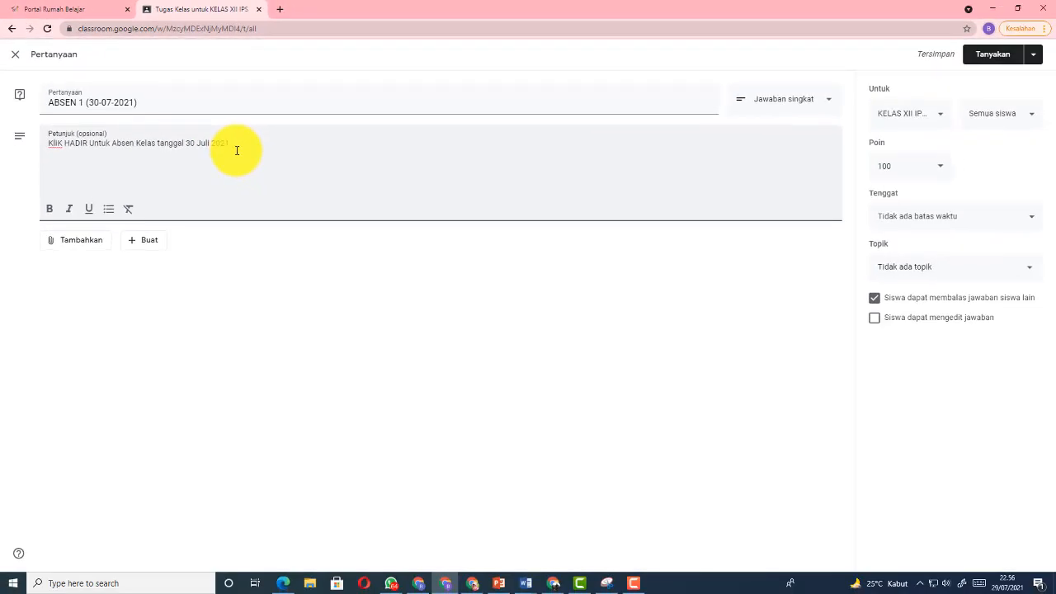
pyautogui.click(829, 102)
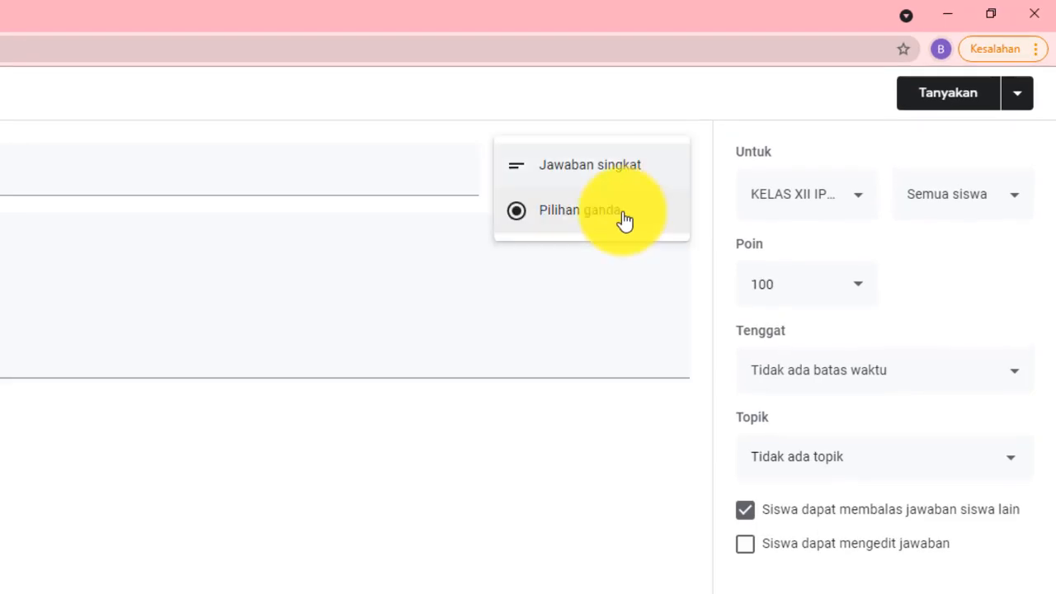
pyautogui.click(625, 221)
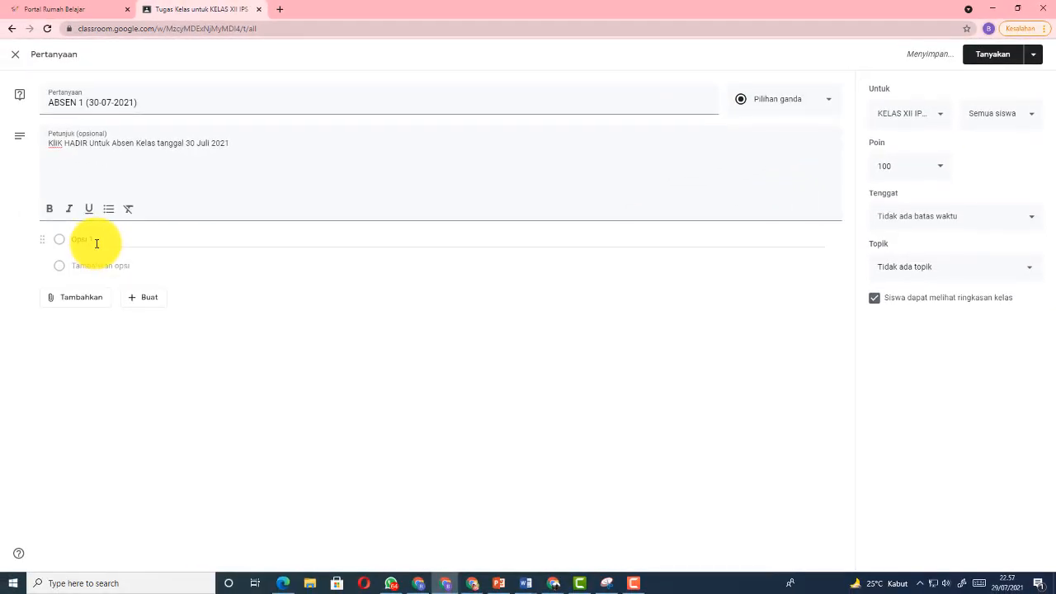
pyautogui.click(97, 243)
pyautogui.write('HA')
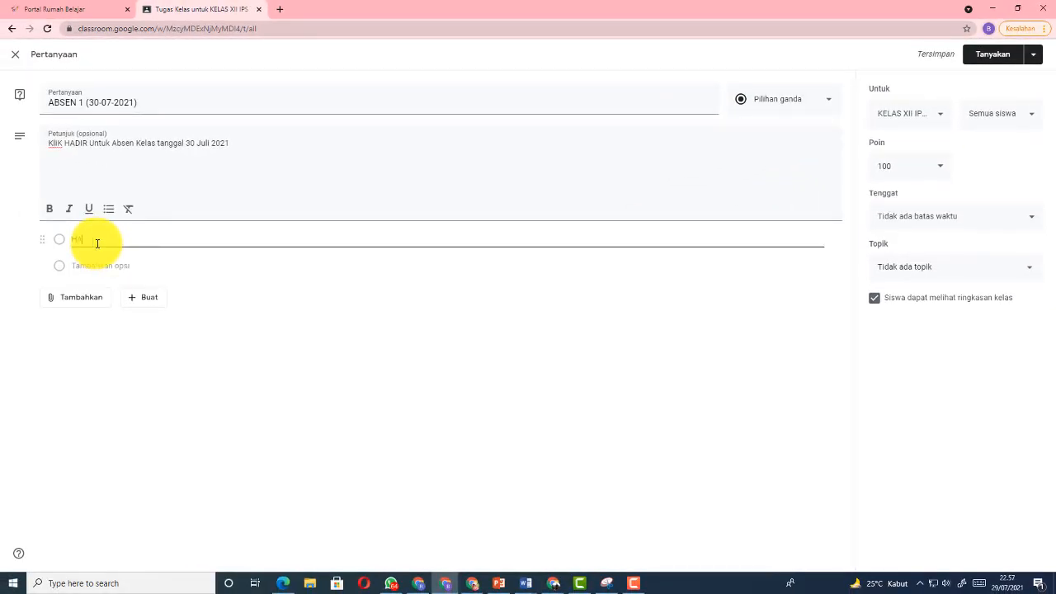
pyautogui.write('DIR')
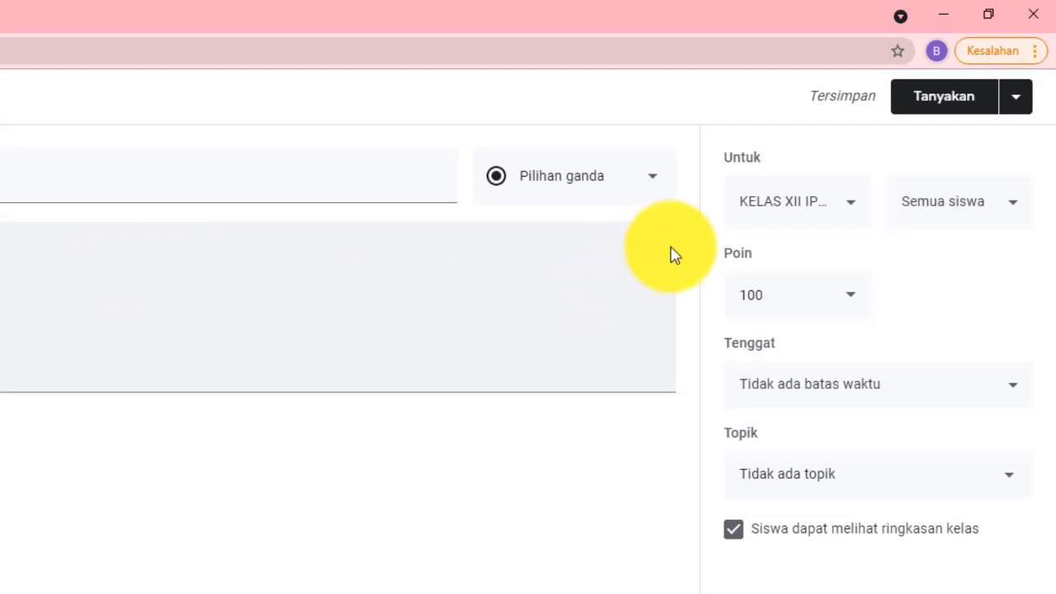
pyautogui.click(857, 208)
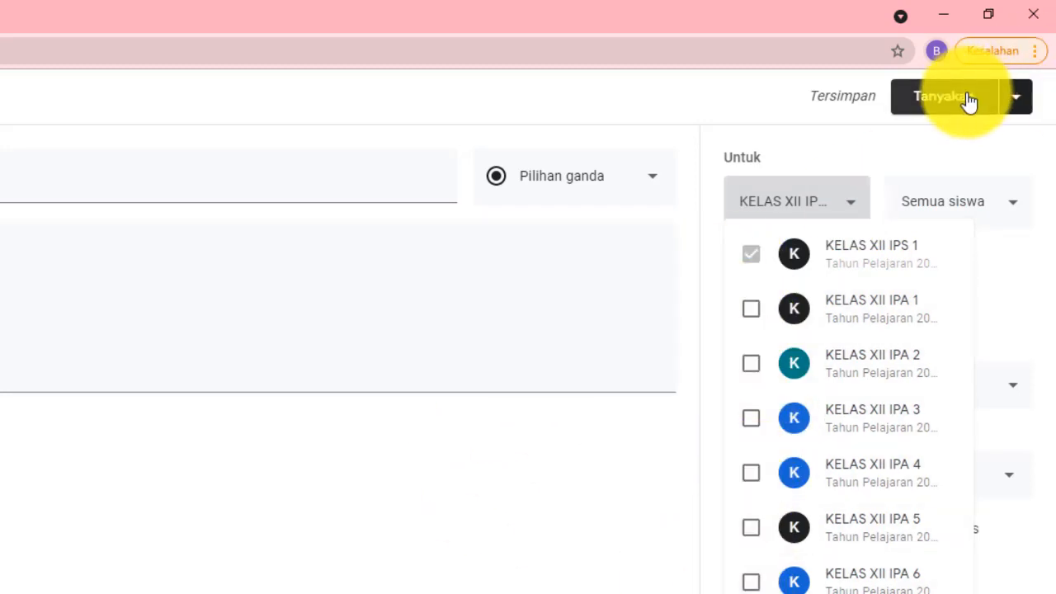
pyautogui.click(1023, 104)
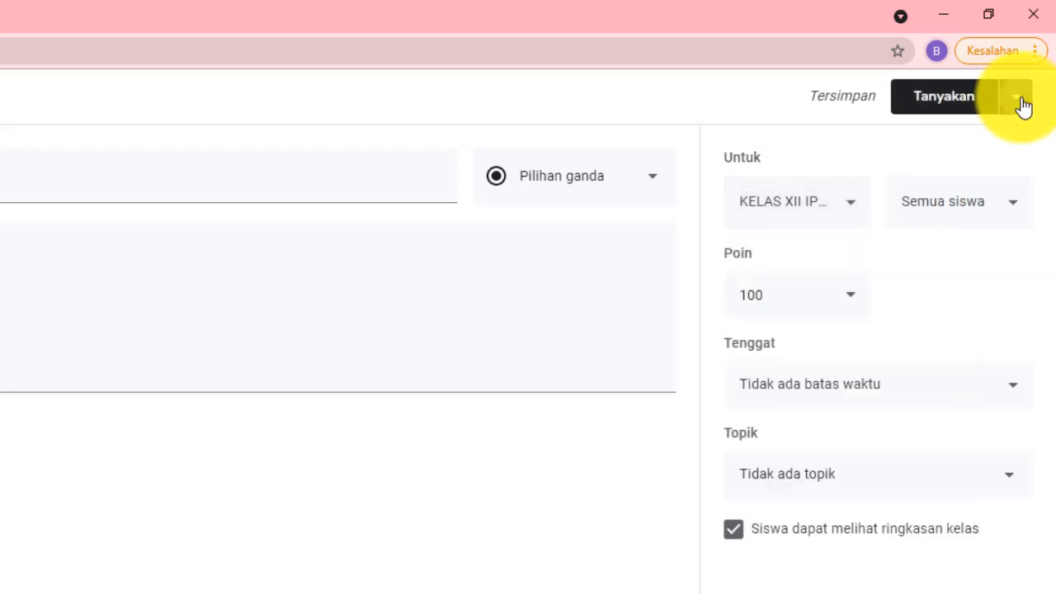
pyautogui.click(1022, 105)
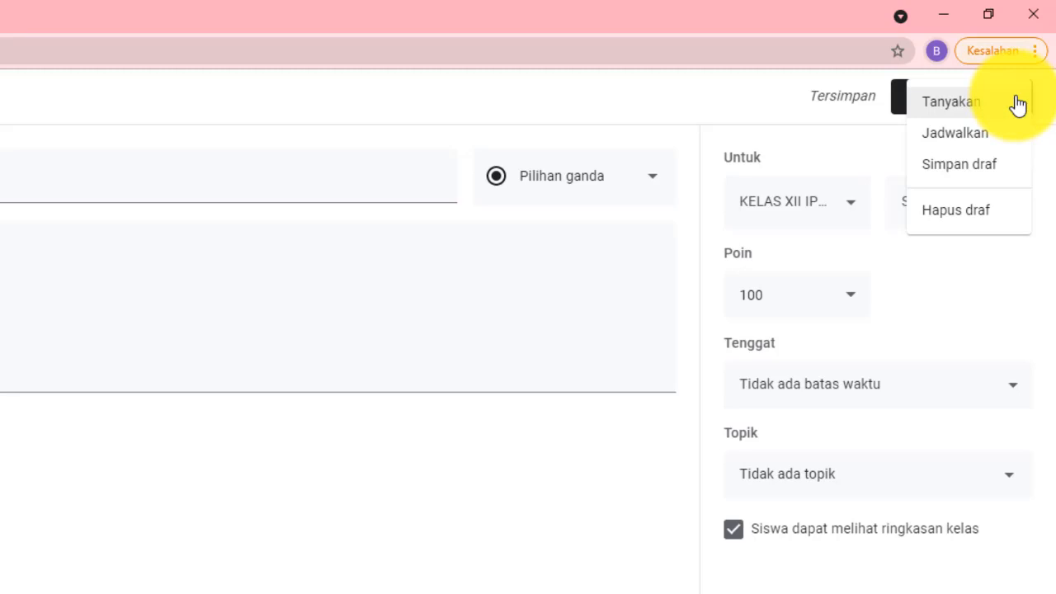
pyautogui.click(723, 101)
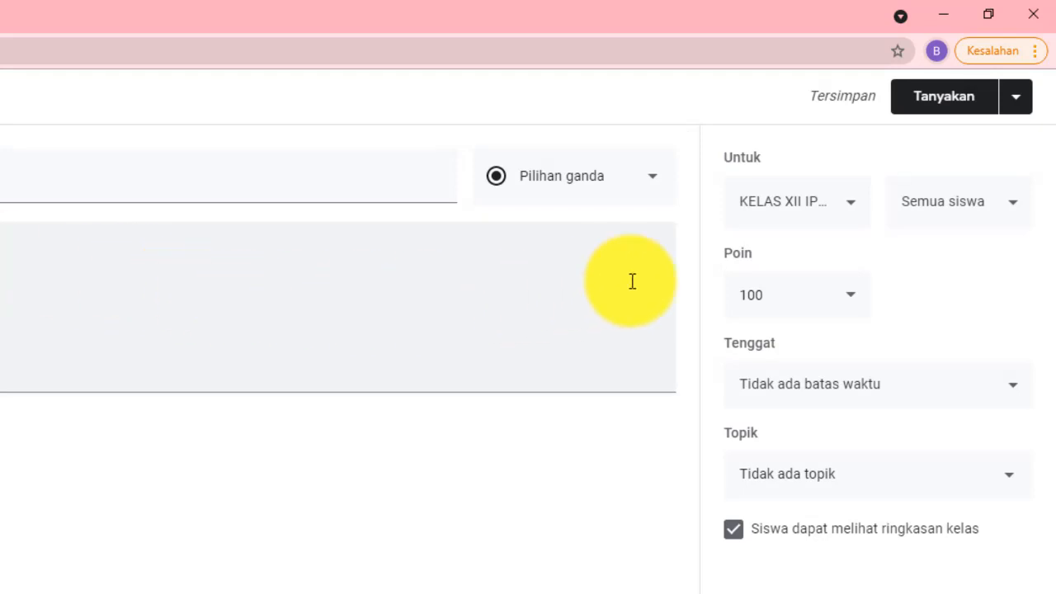
pyautogui.click(830, 222)
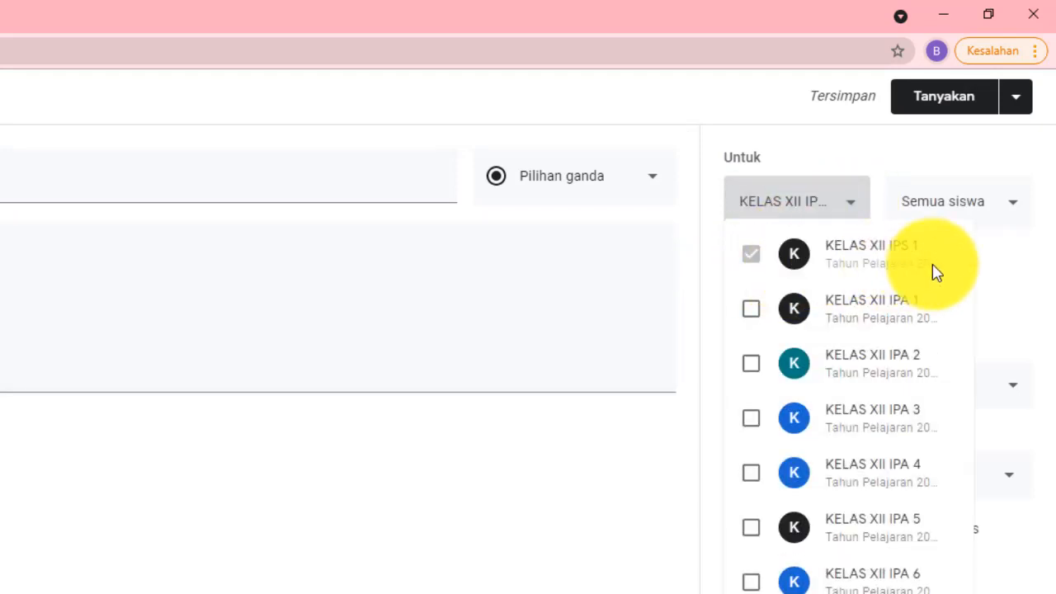
pyautogui.click(531, 553)
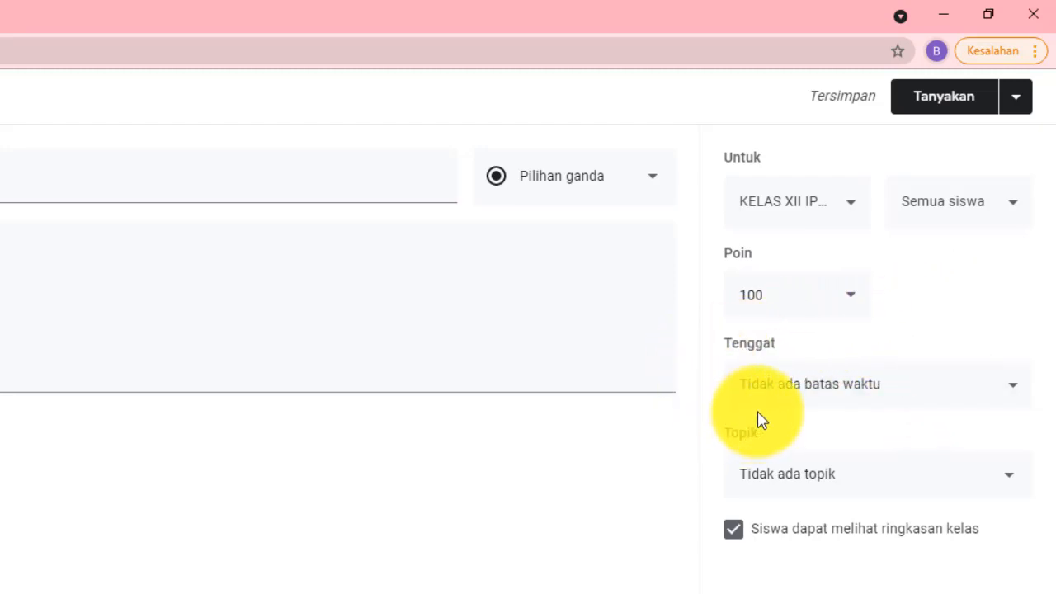
# Set the question's due date to 30 Jul 2021 at 11.59
pyautogui.click(1016, 395)
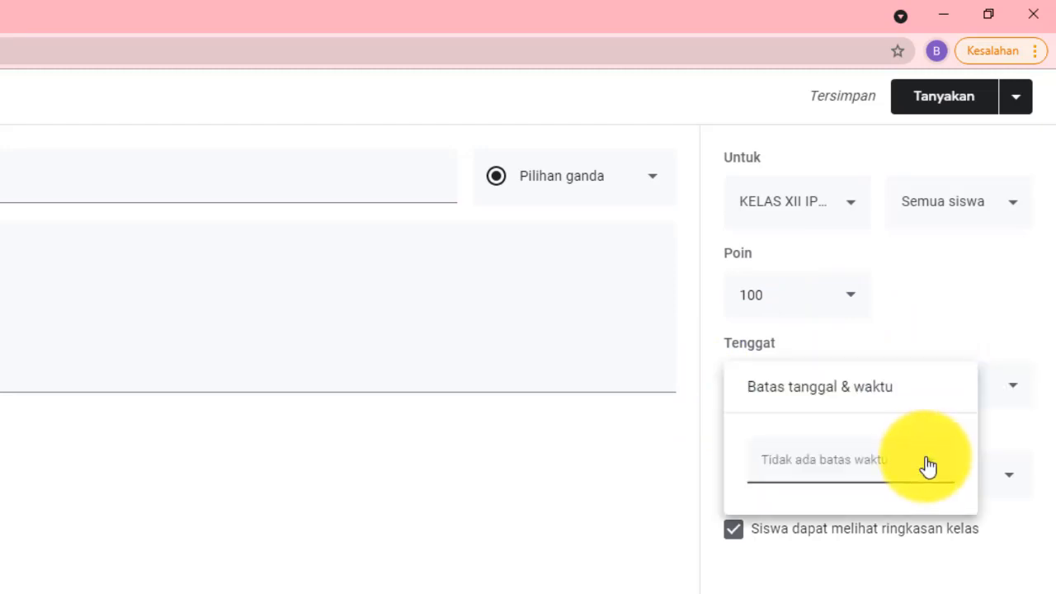
pyautogui.click(929, 466)
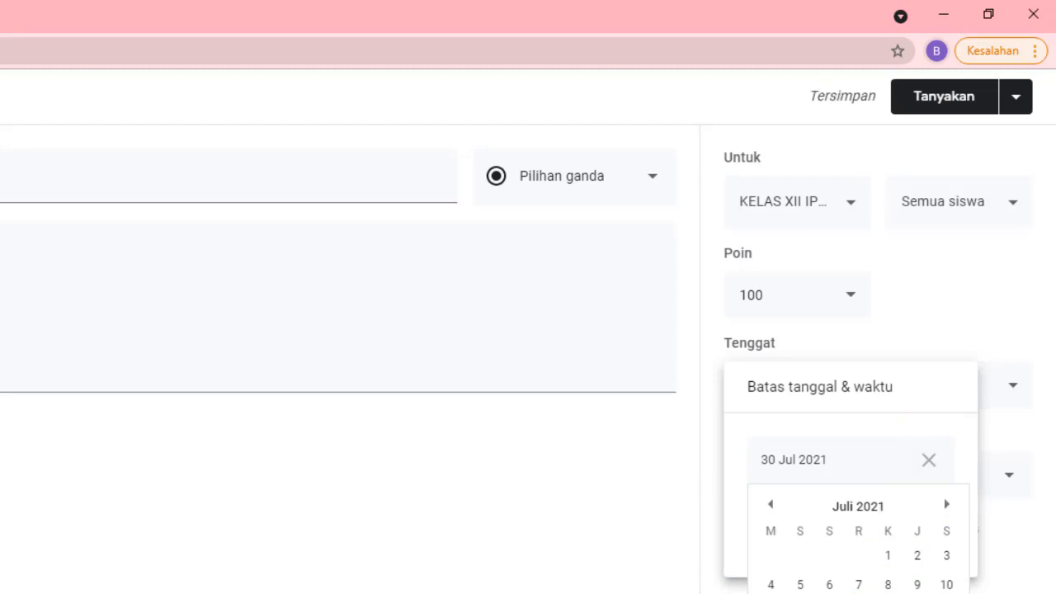
pyautogui.click(918, 593)
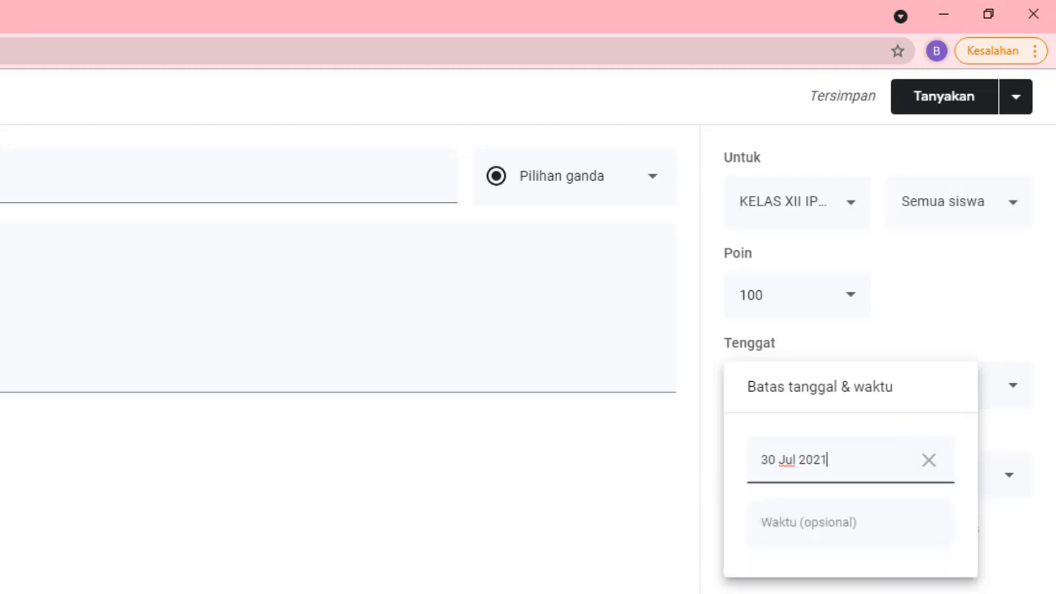
pyautogui.click(848, 537)
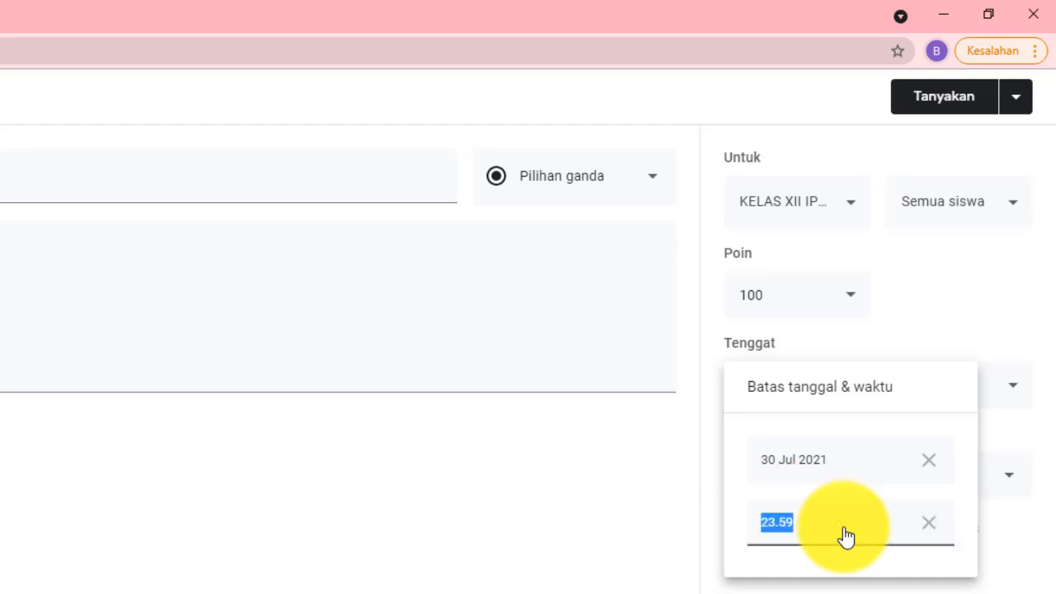
pyautogui.write('11')
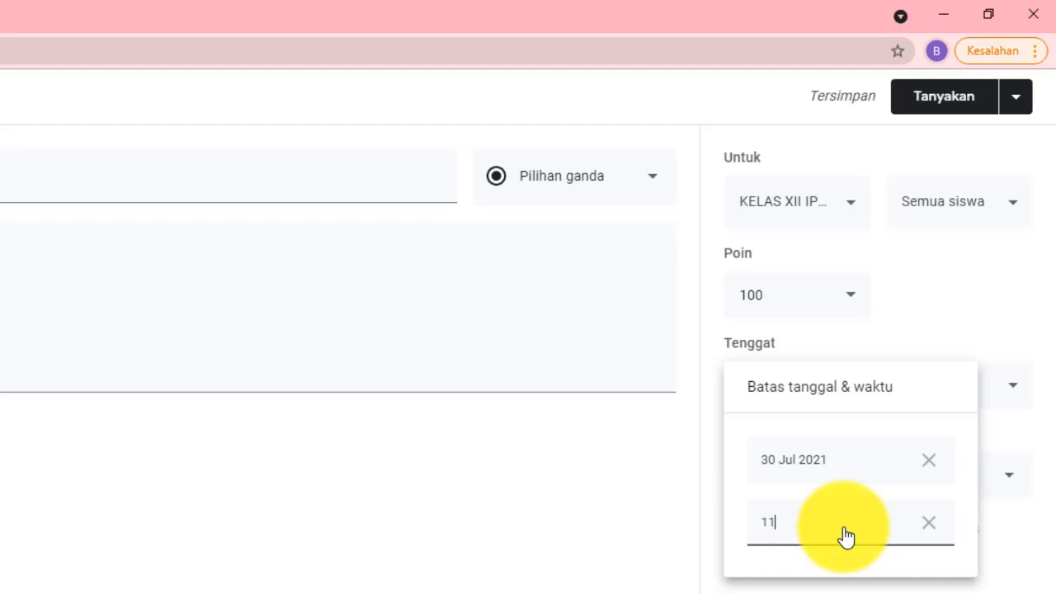
pyautogui.write('.59')
pyautogui.press('Return')
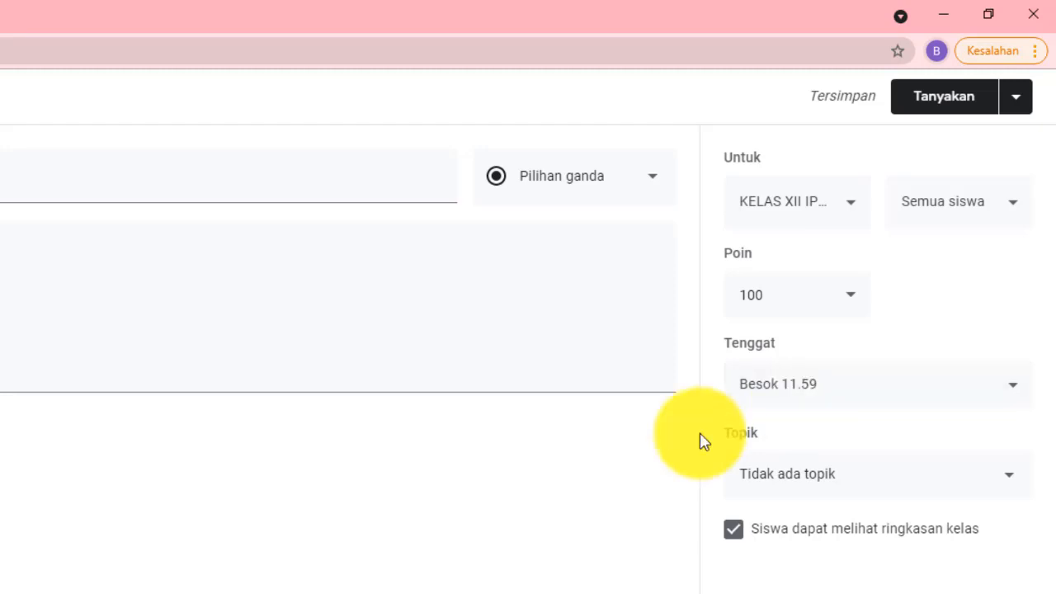
# Assign the question to the ABSEN KELAS topic
pyautogui.click(1012, 487)
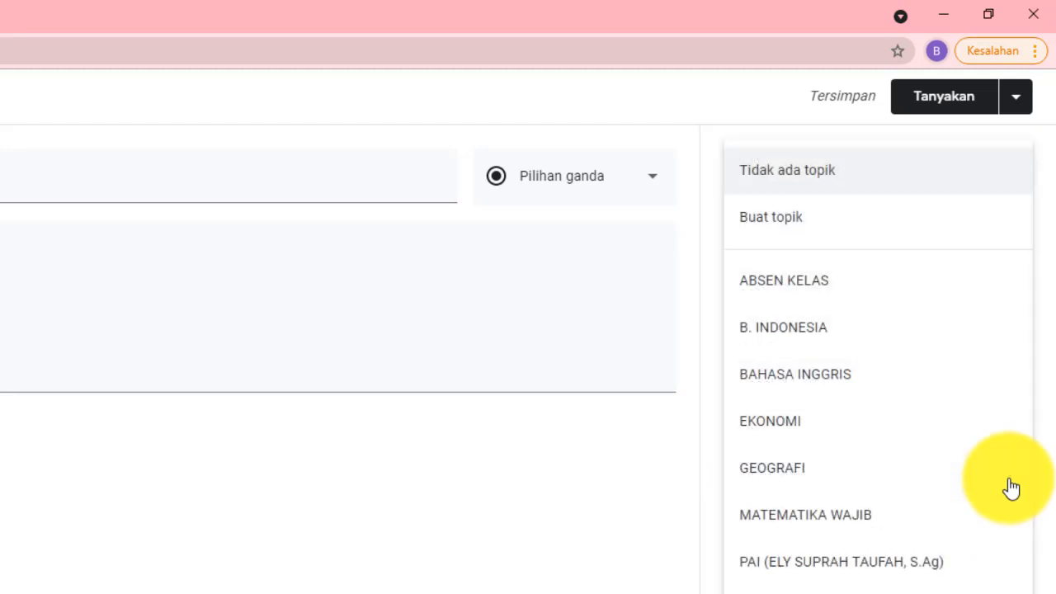
pyautogui.click(845, 295)
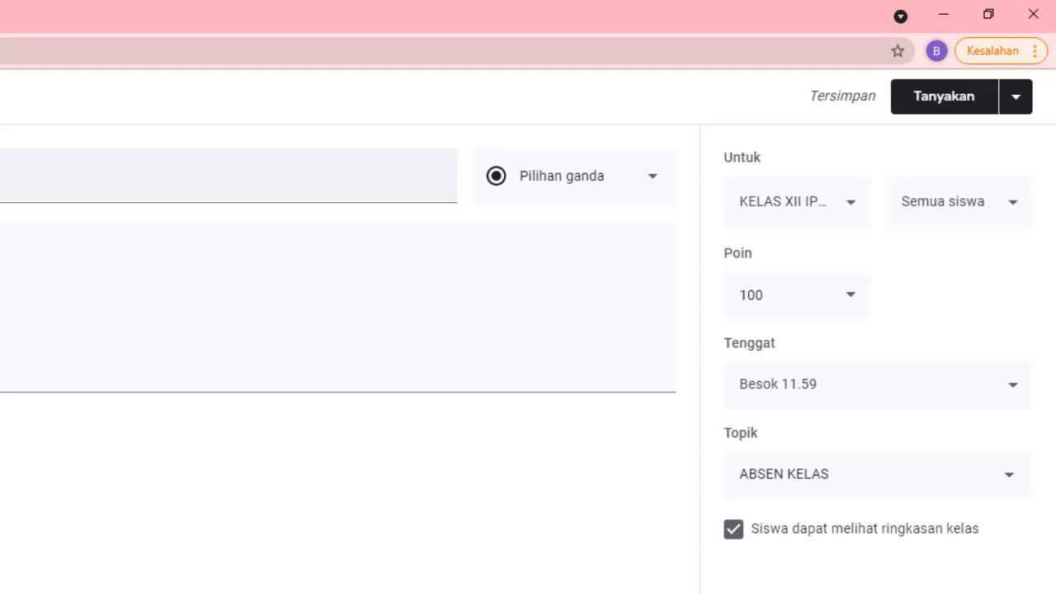
# Schedule ABSEN 1 (30-07-2021) to post on 30 Jul 2021 at 07.00
pyautogui.click(1017, 97)
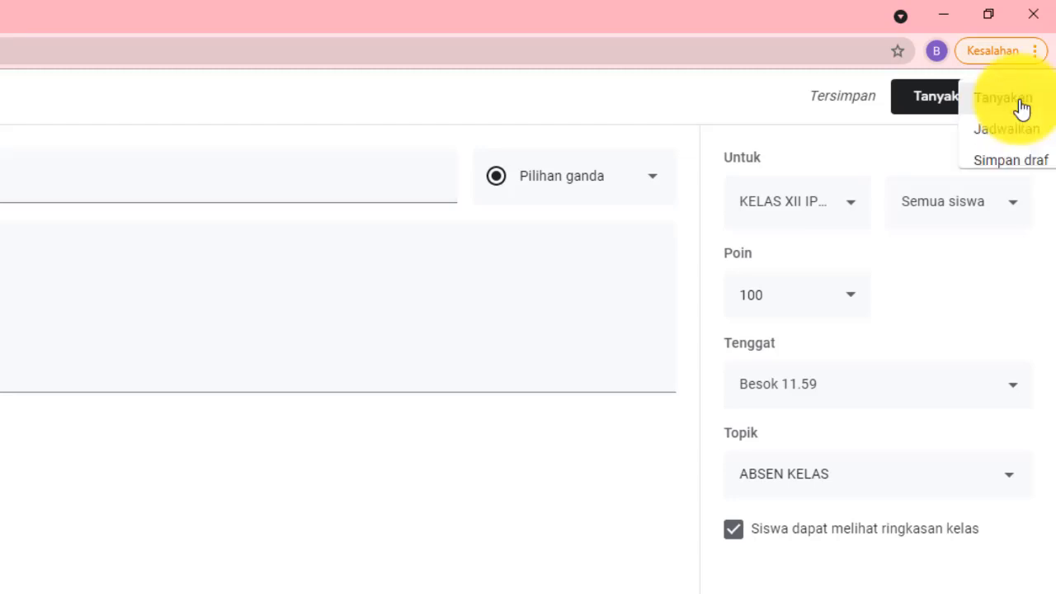
pyautogui.click(977, 135)
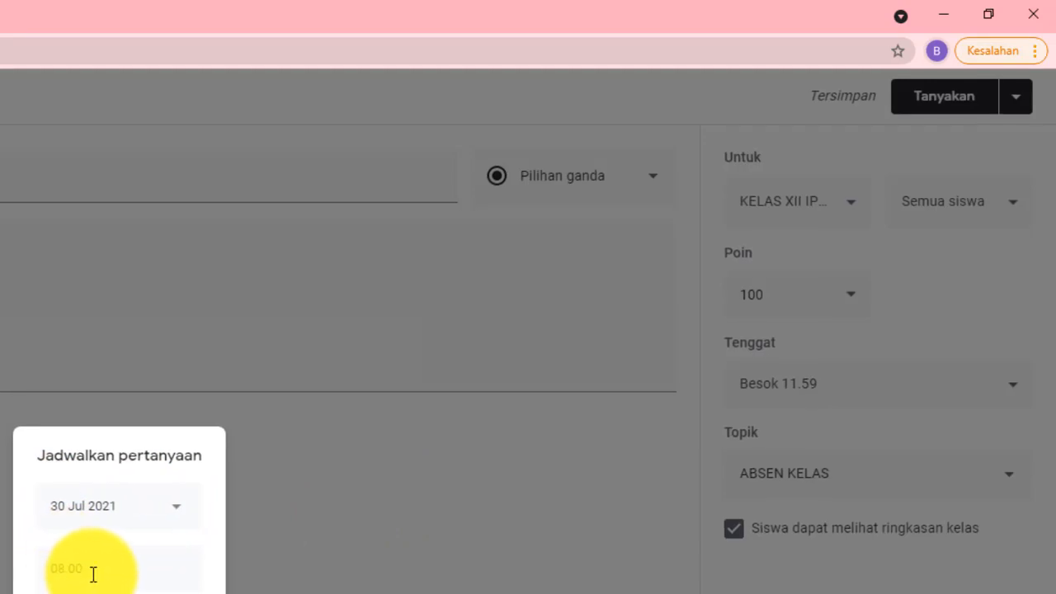
pyautogui.click(65, 569)
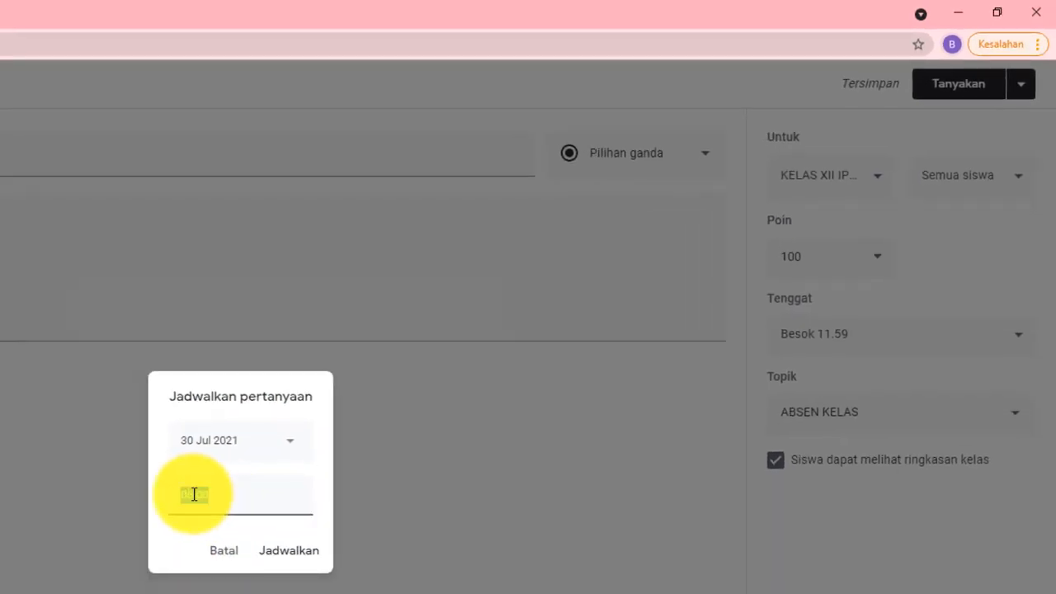
pyautogui.click(194, 494)
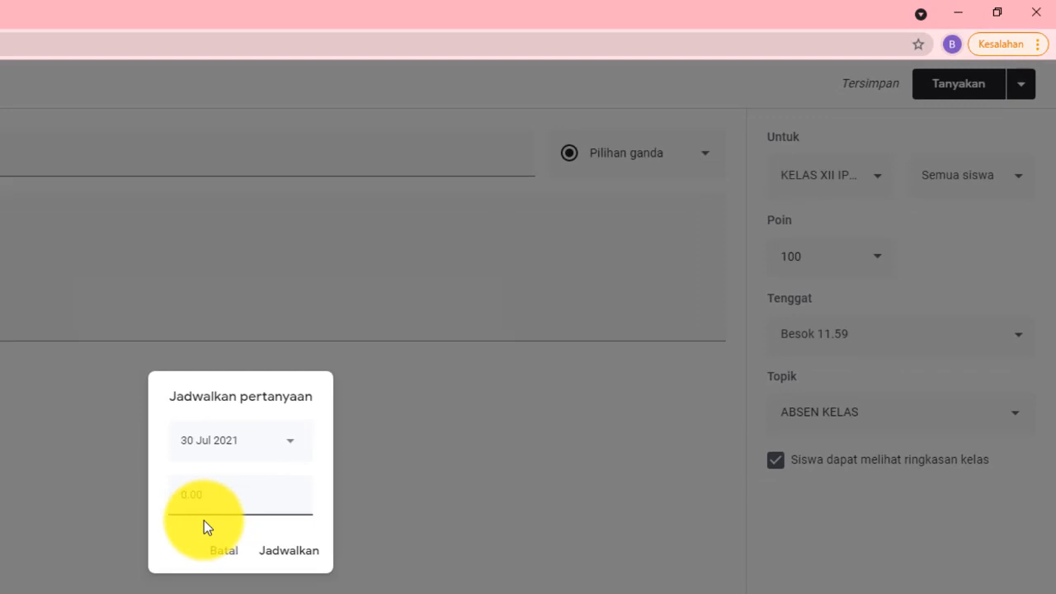
pyautogui.write('7')
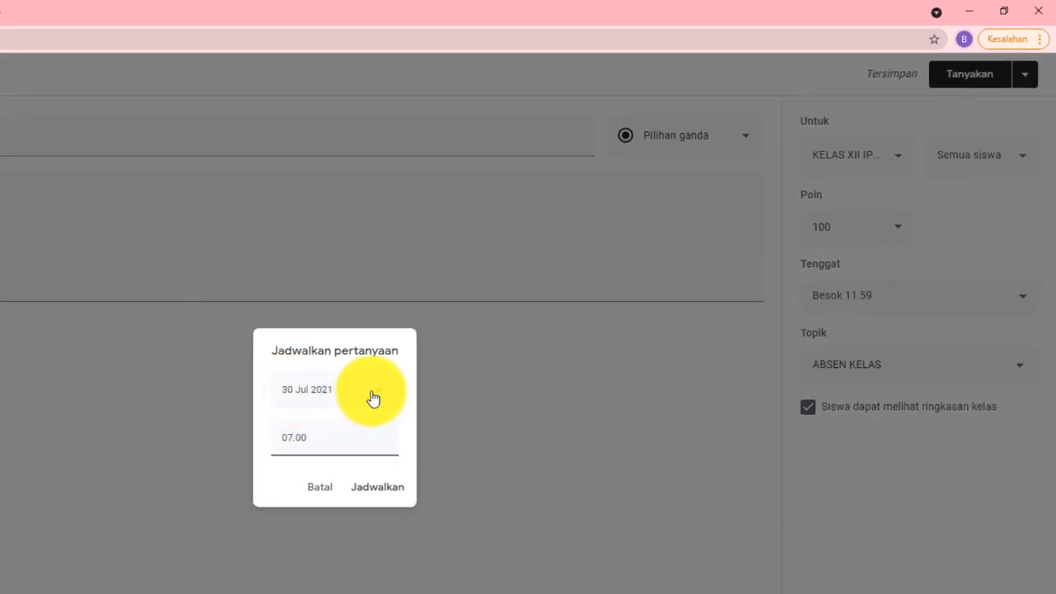
pyautogui.click(373, 398)
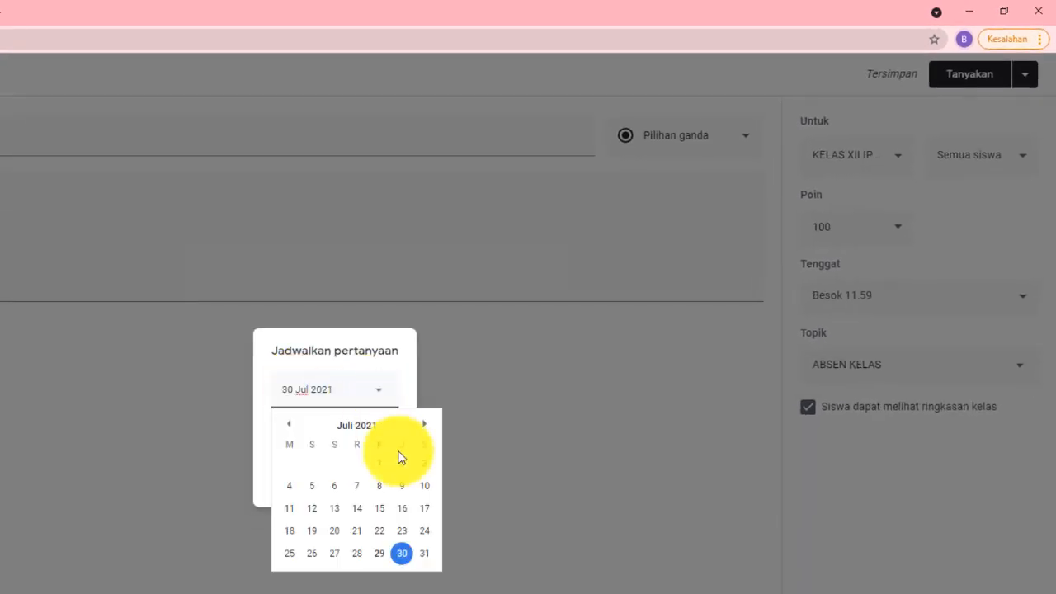
pyautogui.click(403, 555)
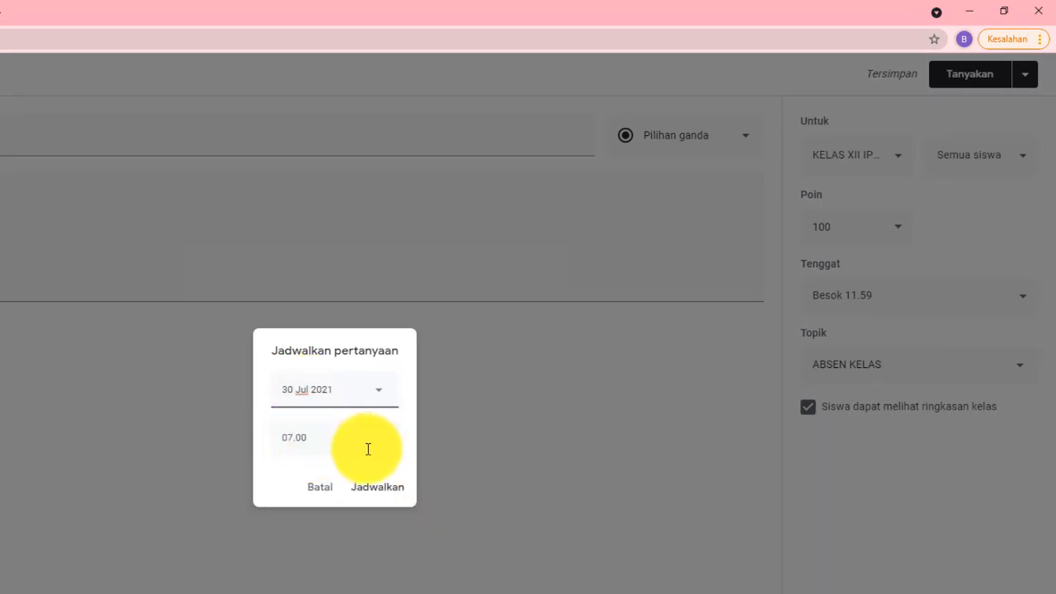
pyautogui.click(378, 491)
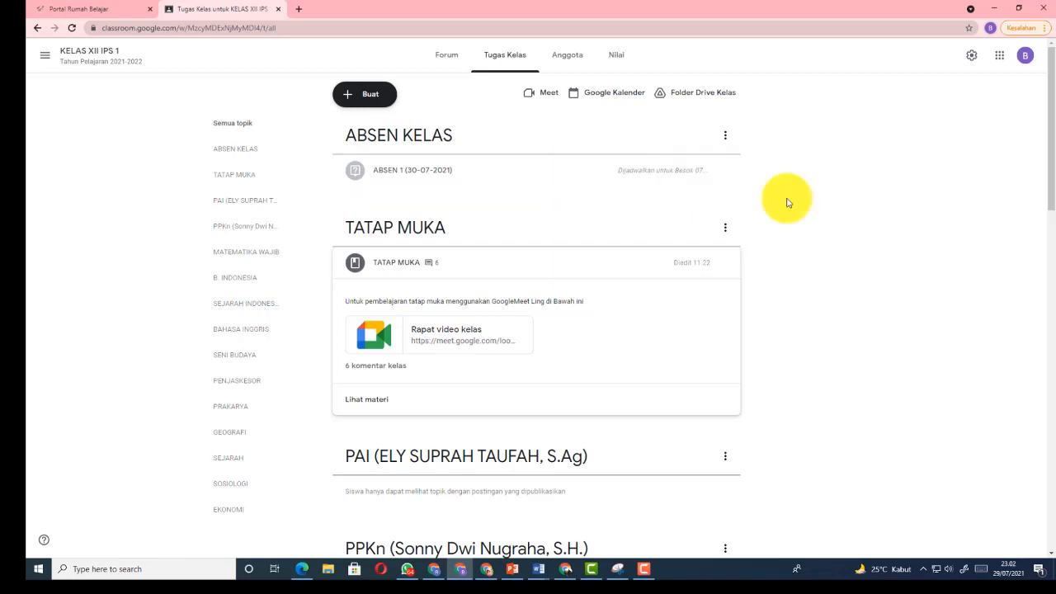
pyautogui.scroll(-2, 786, 202)
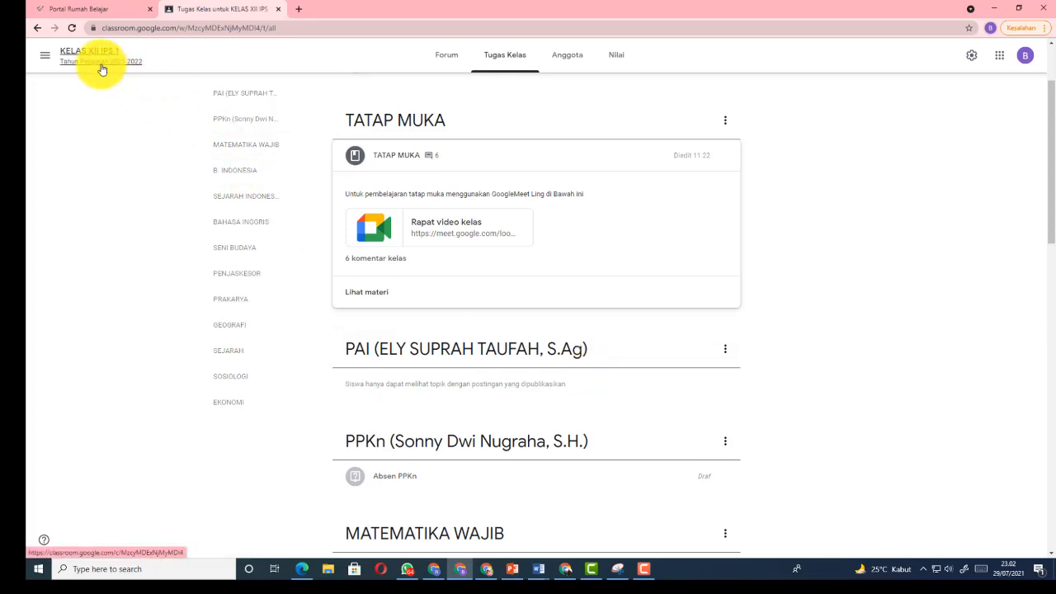
pyautogui.click(1011, 571)
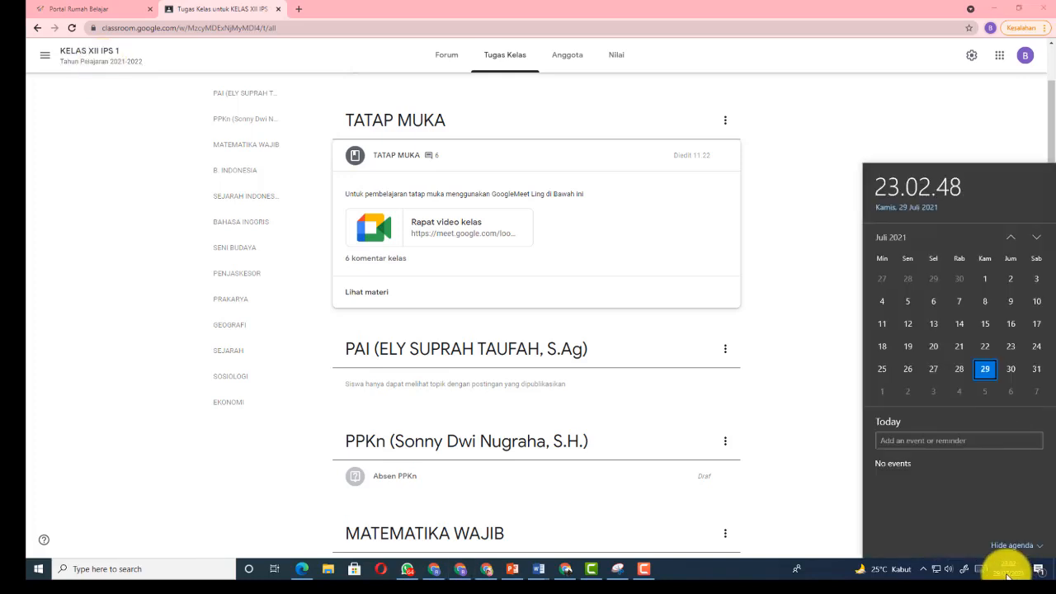
pyautogui.click(812, 407)
pyautogui.scroll(2, 811, 407)
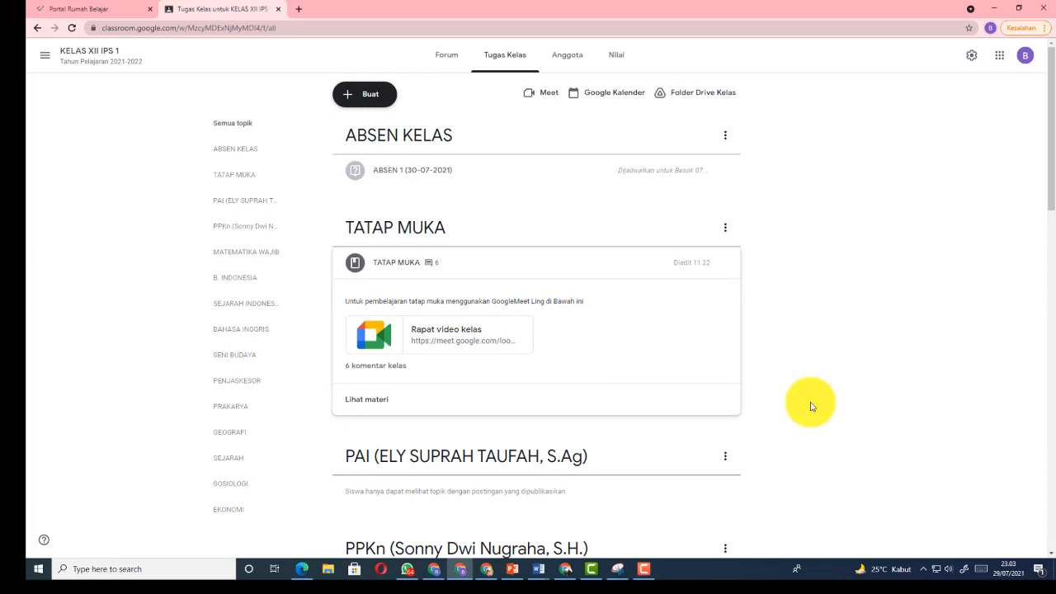
pyautogui.scroll(-1, 811, 407)
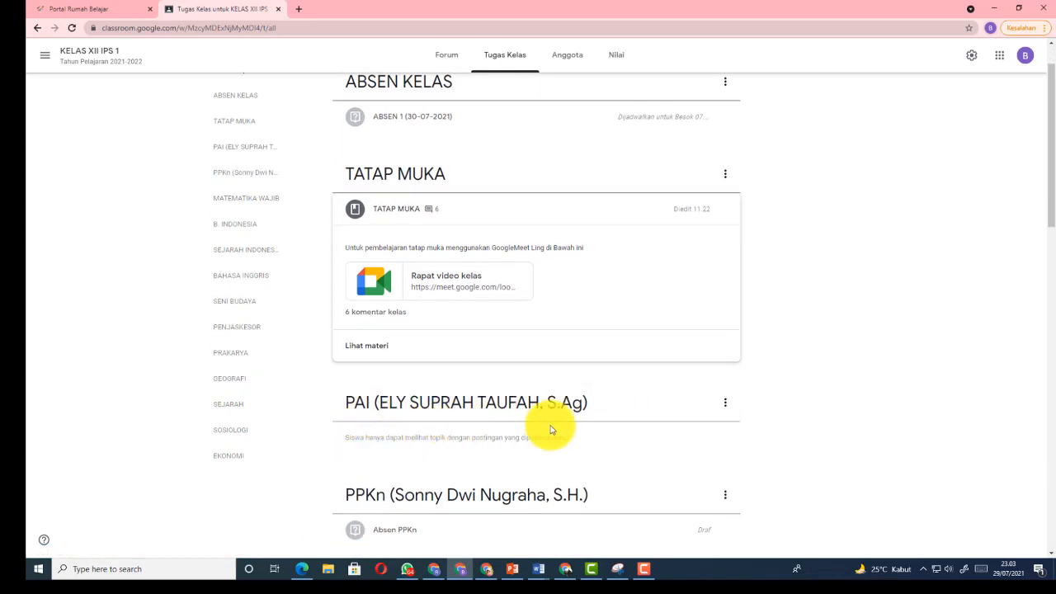
pyautogui.scroll(1, 852, 438)
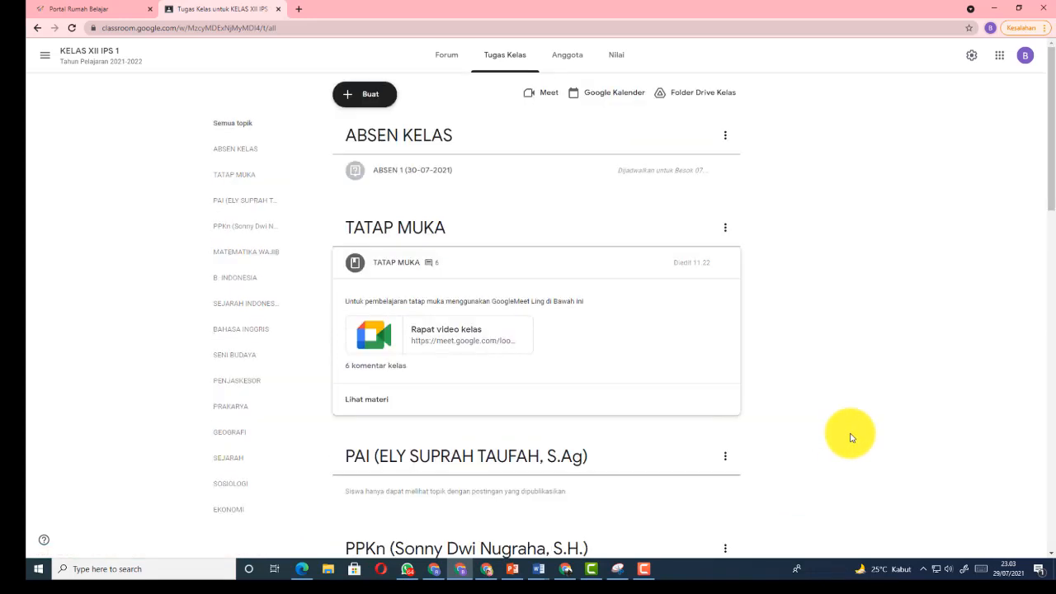
# Start a new question titled 'ABSEN 1 PAI (02-08-2021)'
pyautogui.click(370, 94)
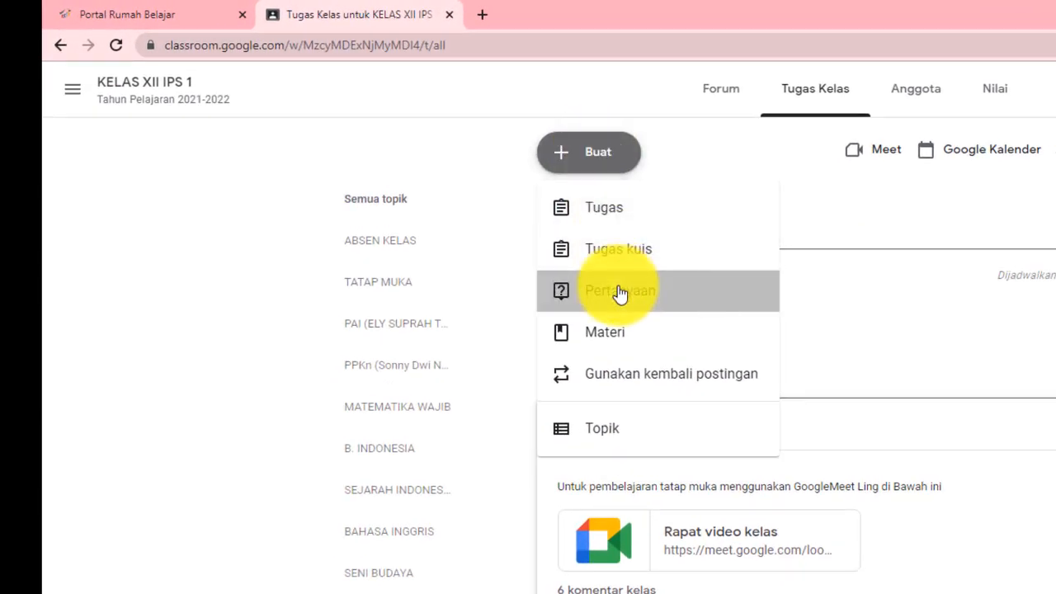
pyautogui.click(620, 295)
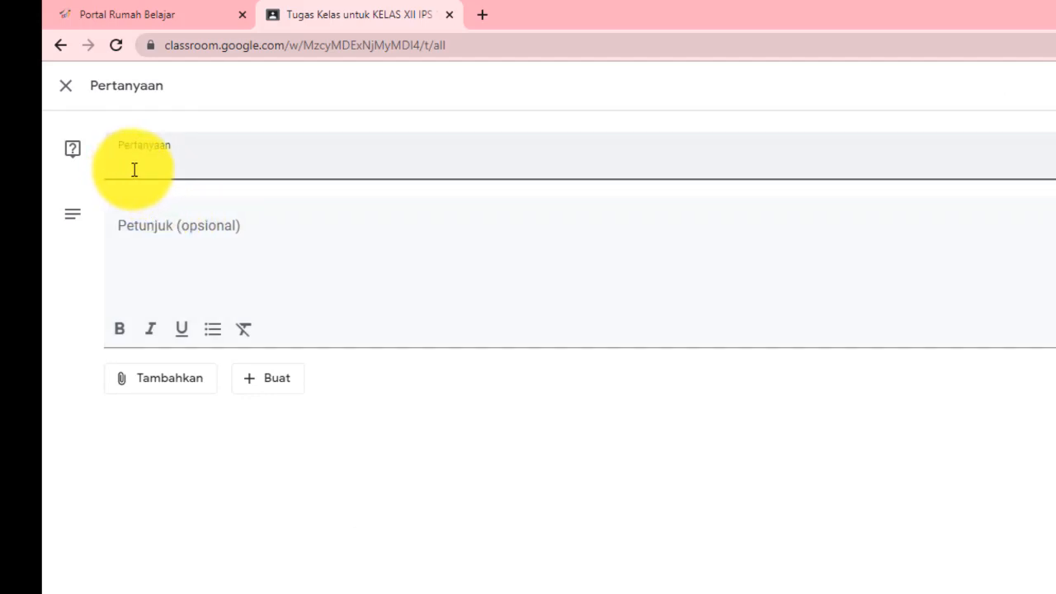
pyautogui.write('ABSEN 1 PAI (02-08-2021')
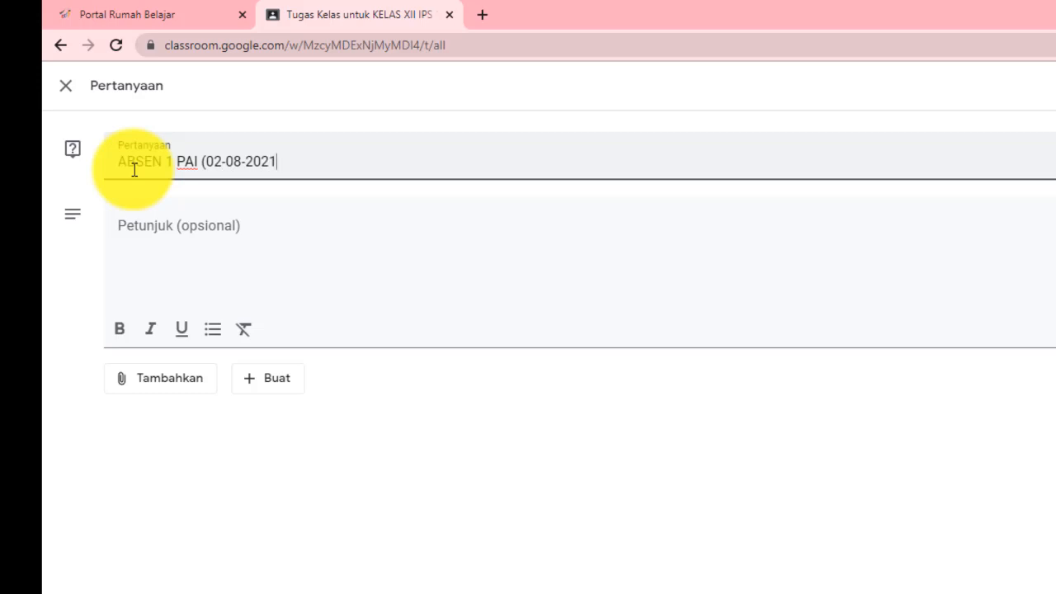
pyautogui.write(')')
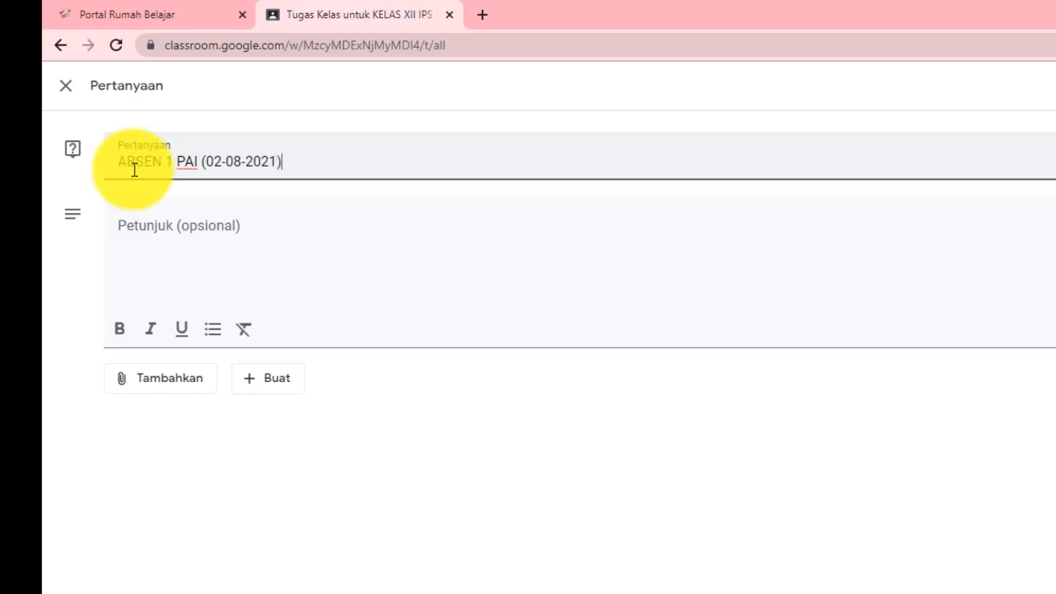
# Paste the earlier attendance instructions and replace 'Kelas' with 'PAI'
pyautogui.click(190, 224)
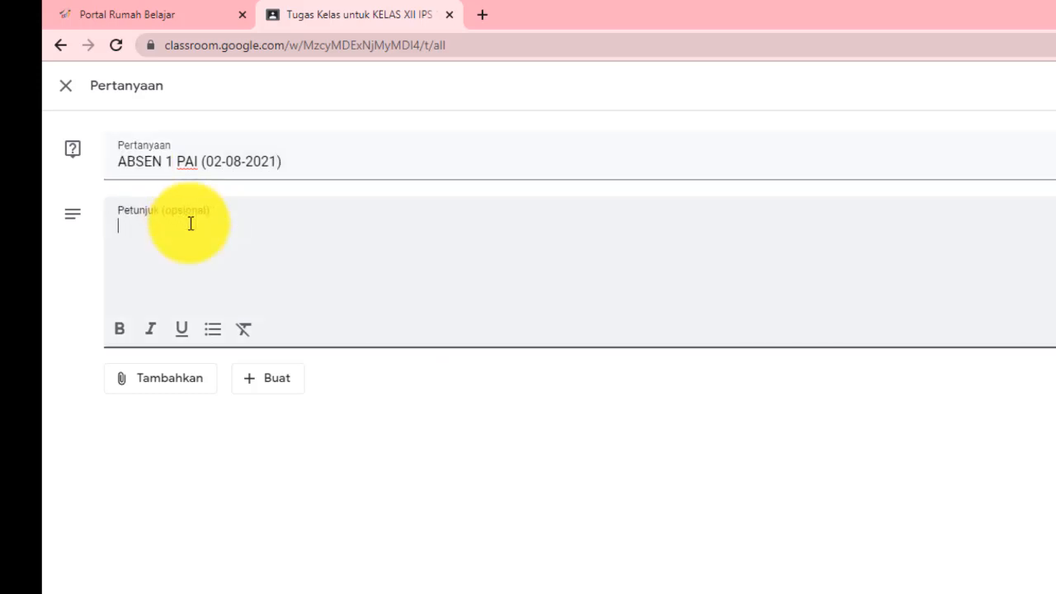
pyautogui.write('Klik HADIR untuk Absen Kelas tanggal 30 Juli 2021')
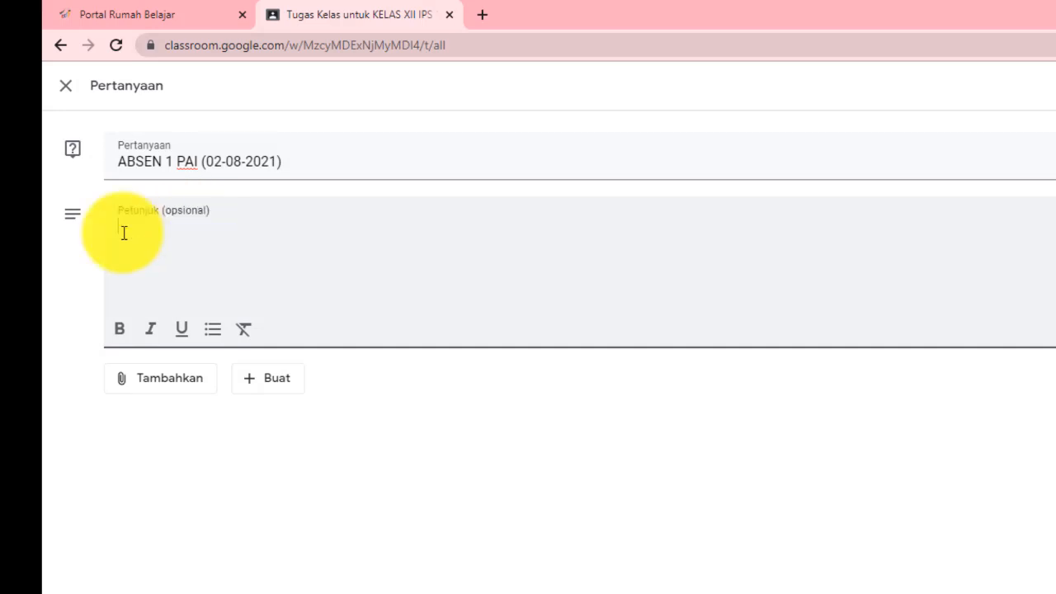
pyautogui.write('KliK HADIR Untuk Absen Kelas tanggal 30 Juli 2021')
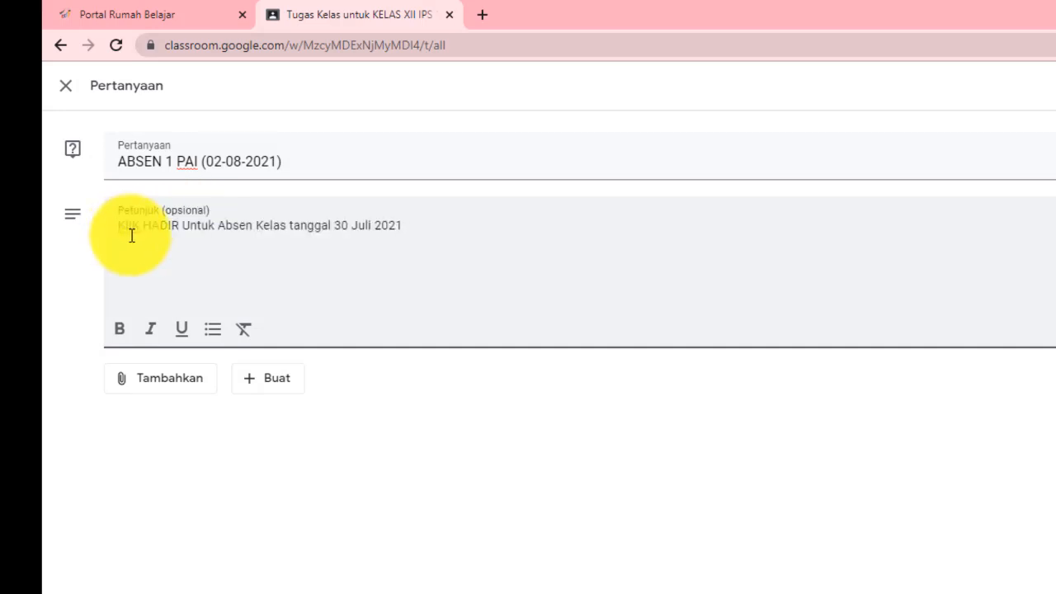
pyautogui.doubleClick(261, 227)
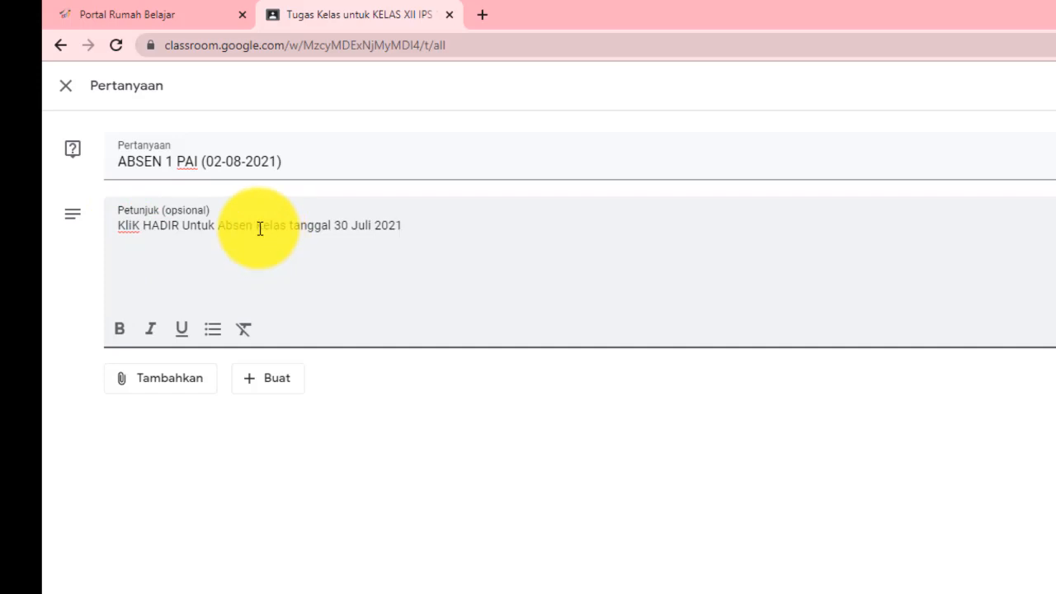
pyautogui.write('p')
pyautogui.press('BackSpace')
pyautogui.write('PA')
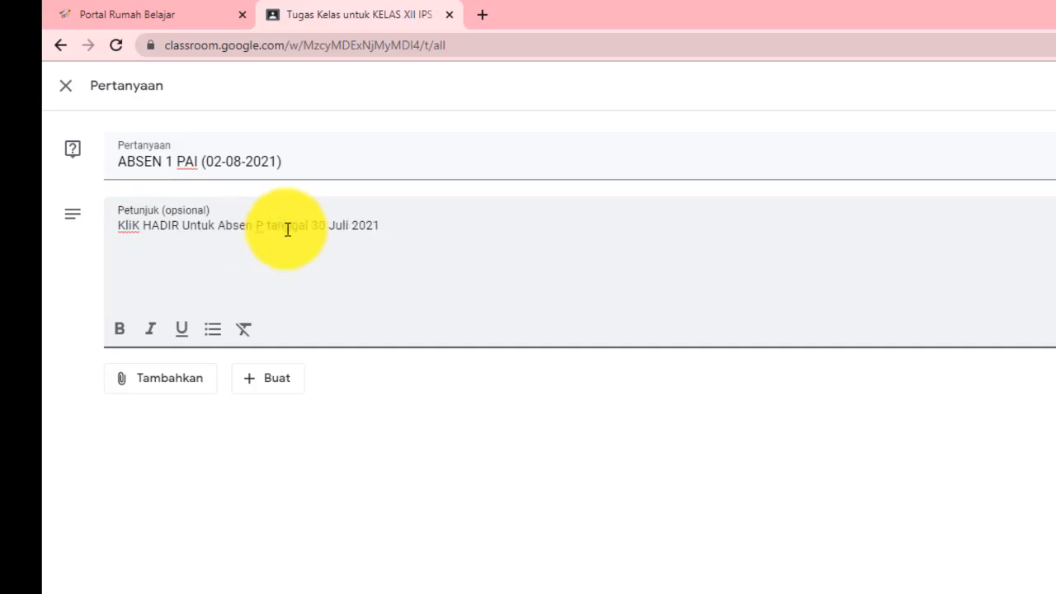
pyautogui.write('I')
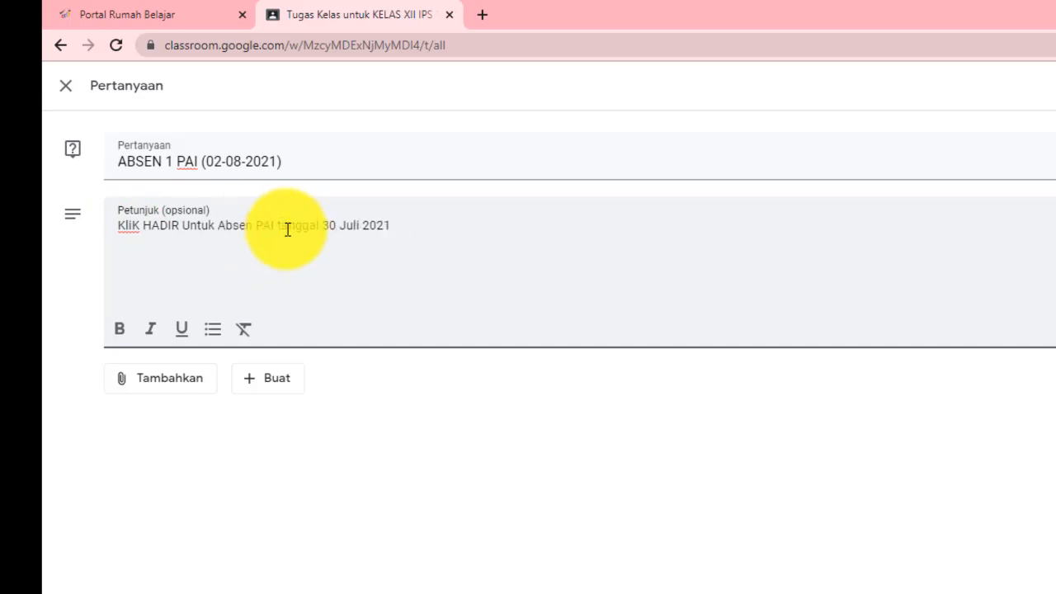
# Change the instruction date from 30 Juli to 02 Agustus
pyautogui.press('Right')
pyautogui.press('Right')
pyautogui.press('Right')
pyautogui.press('Right')
pyautogui.press('Right')
pyautogui.press('Right')
pyautogui.press('Right')
pyautogui.press('Right')
pyautogui.press('BackSpace')
pyautogui.press('BackSpace')
pyautogui.write('02')
pyautogui.press('Right')
pyautogui.write('Agust')
pyautogui.write('us')
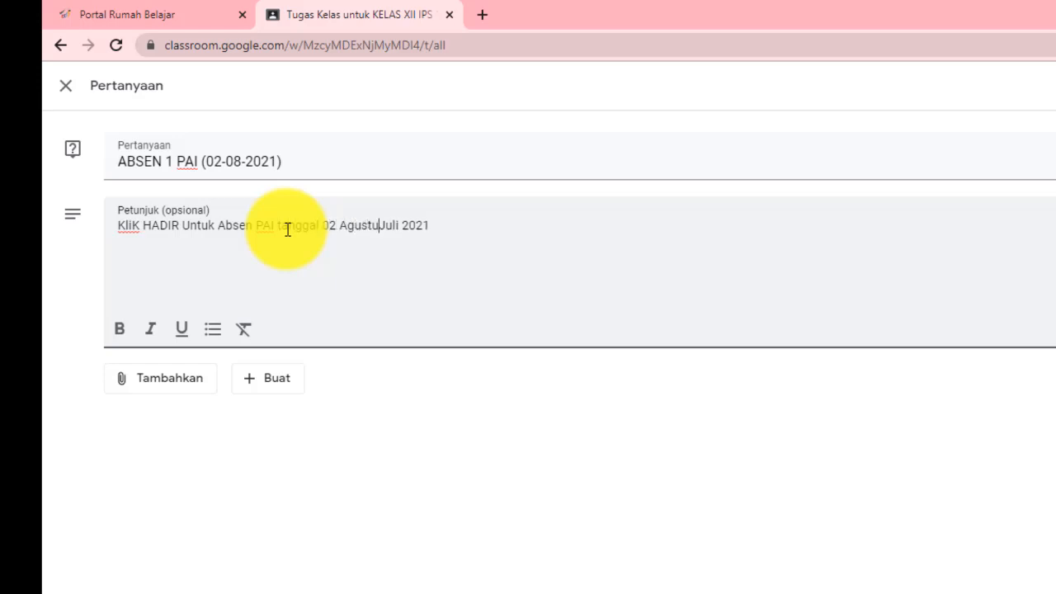
pyautogui.press('Delete')
pyautogui.press('Delete')
pyautogui.press('Delete')
pyautogui.press('Delete')
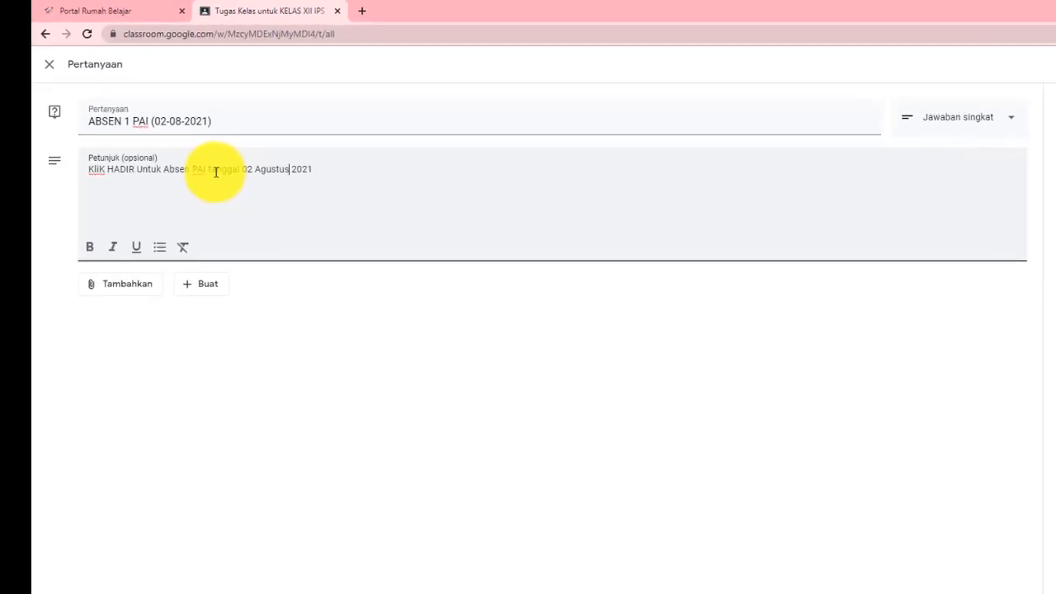
# Make the question multiple choice with 'hadir' as Option 1
pyautogui.click(955, 116)
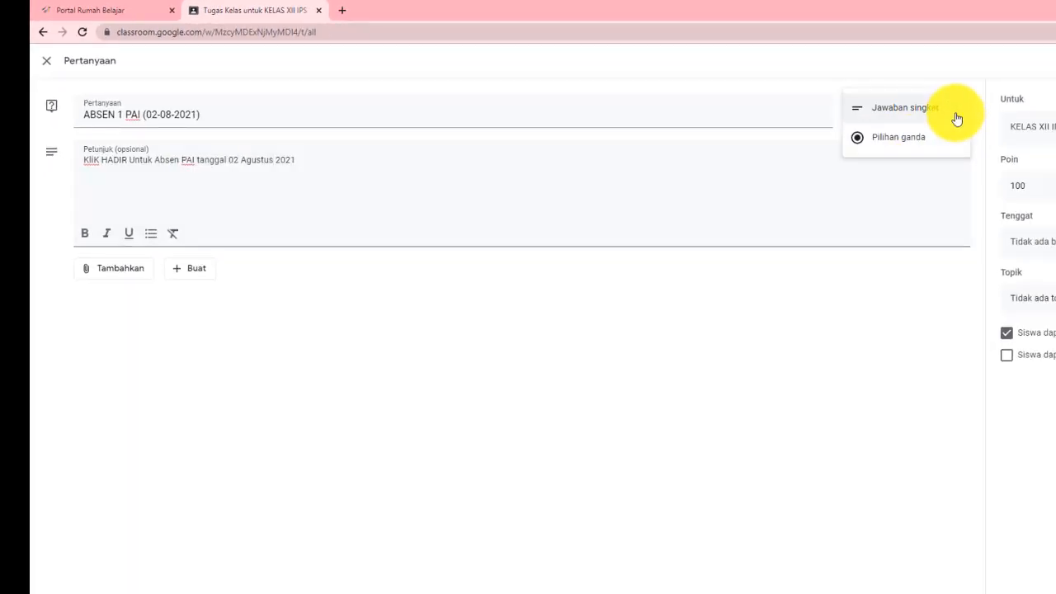
pyautogui.click(928, 143)
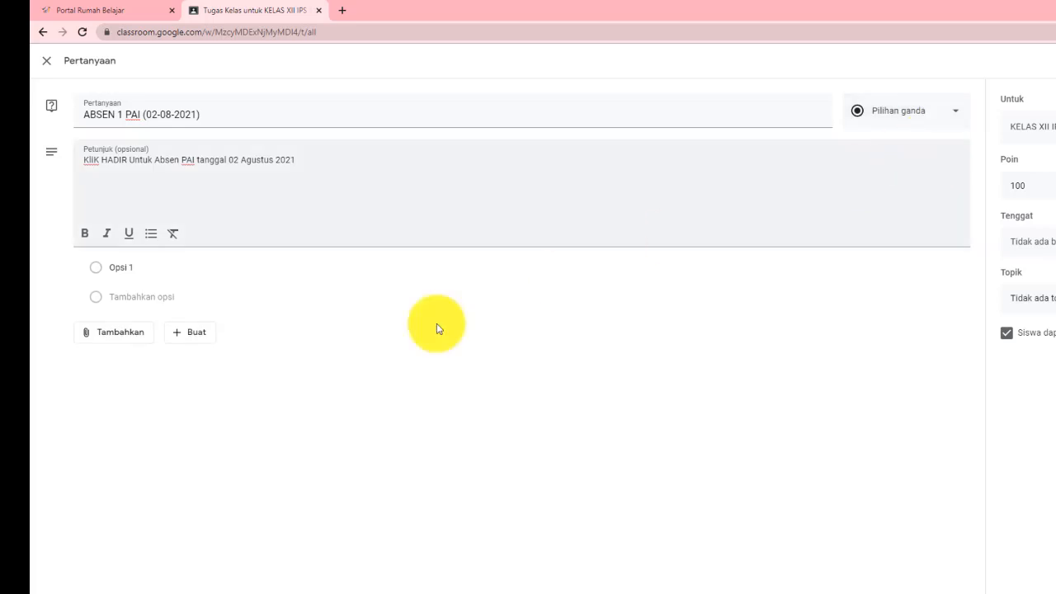
pyautogui.click(177, 269)
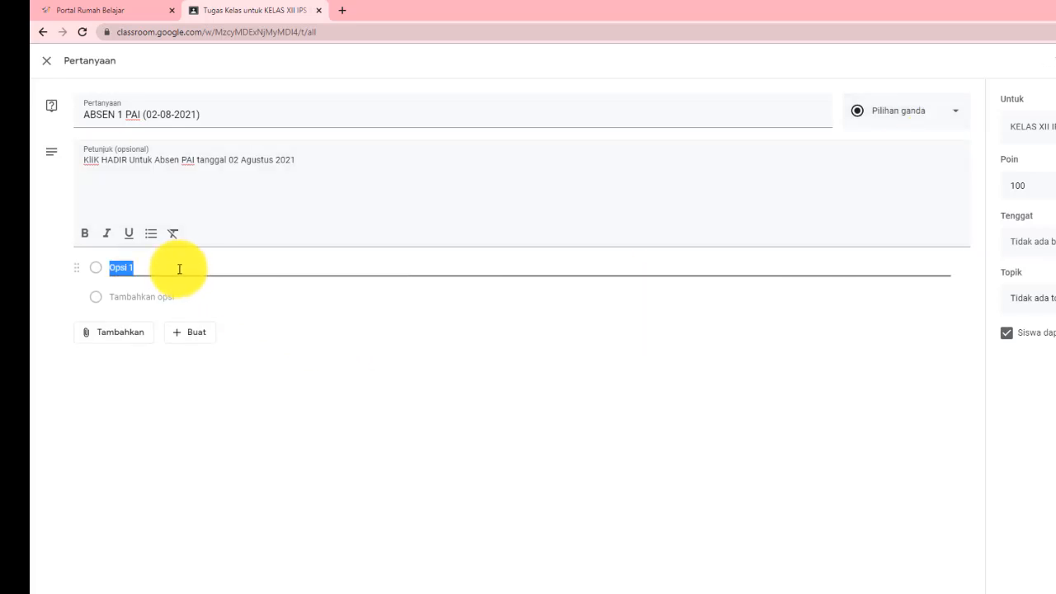
pyautogui.write('hadir')
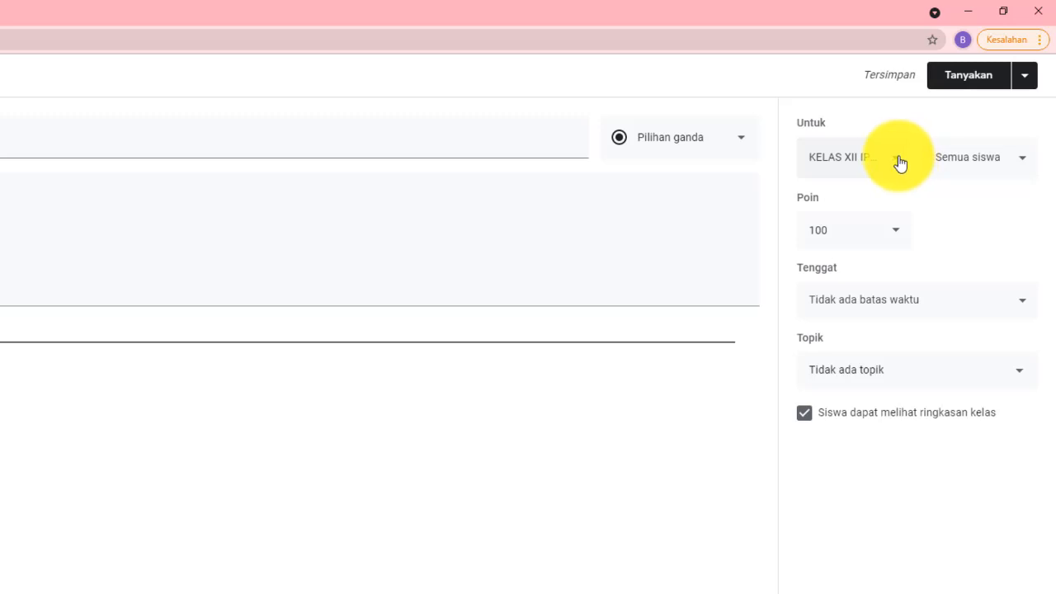
# Set the due date to Monday 2 Aug 2021 with a 09.00 due time
pyautogui.click(899, 162)
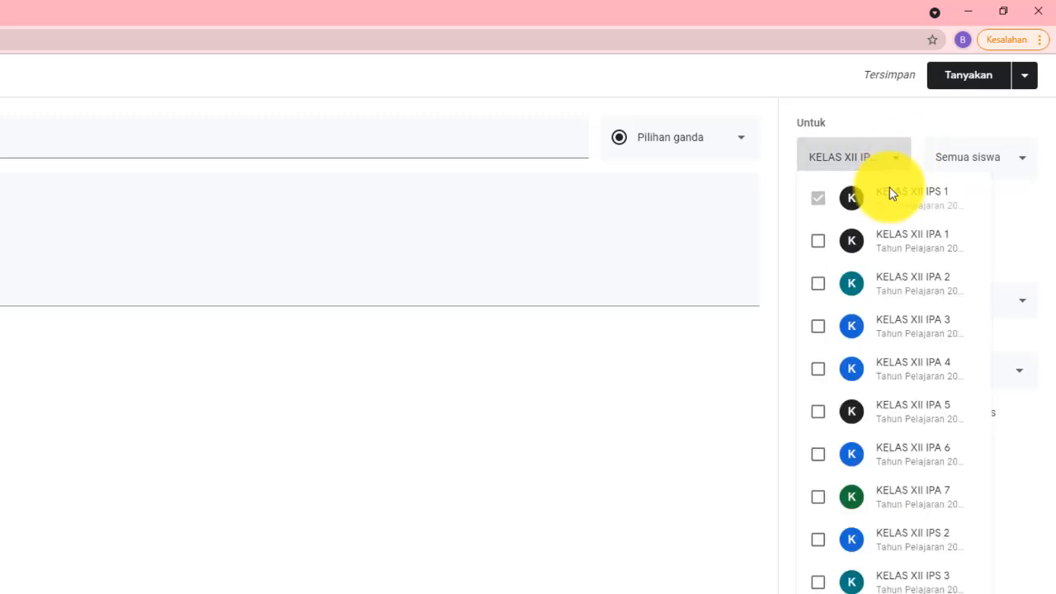
pyautogui.click(719, 389)
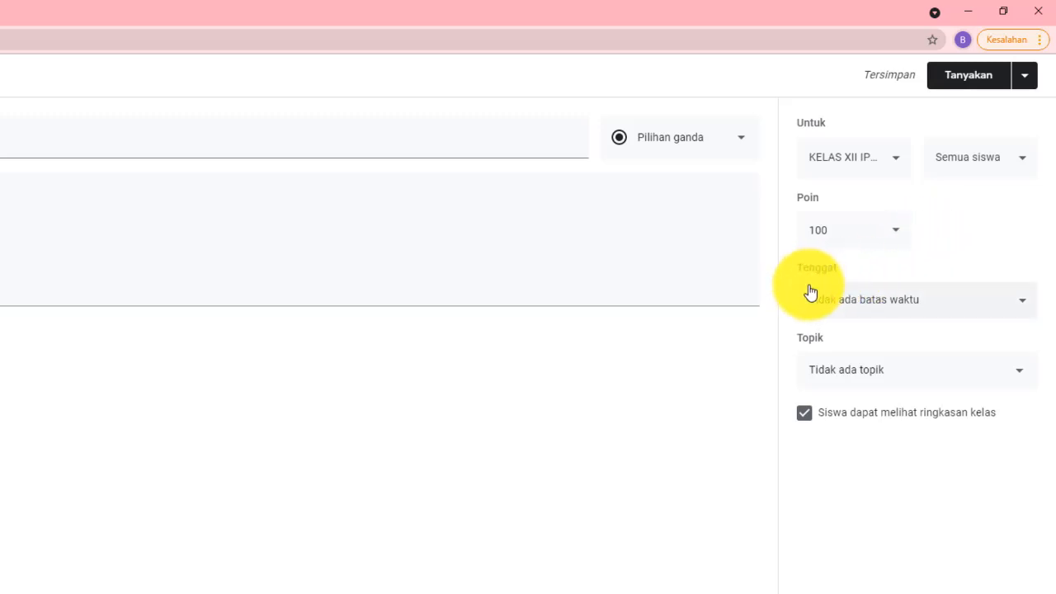
pyautogui.click(1029, 307)
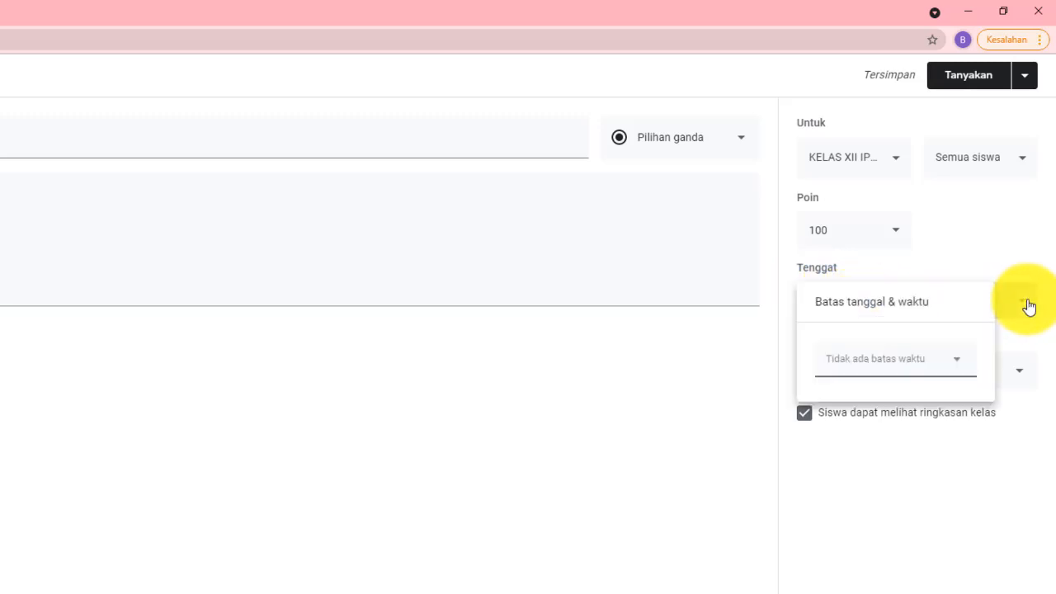
pyautogui.click(952, 364)
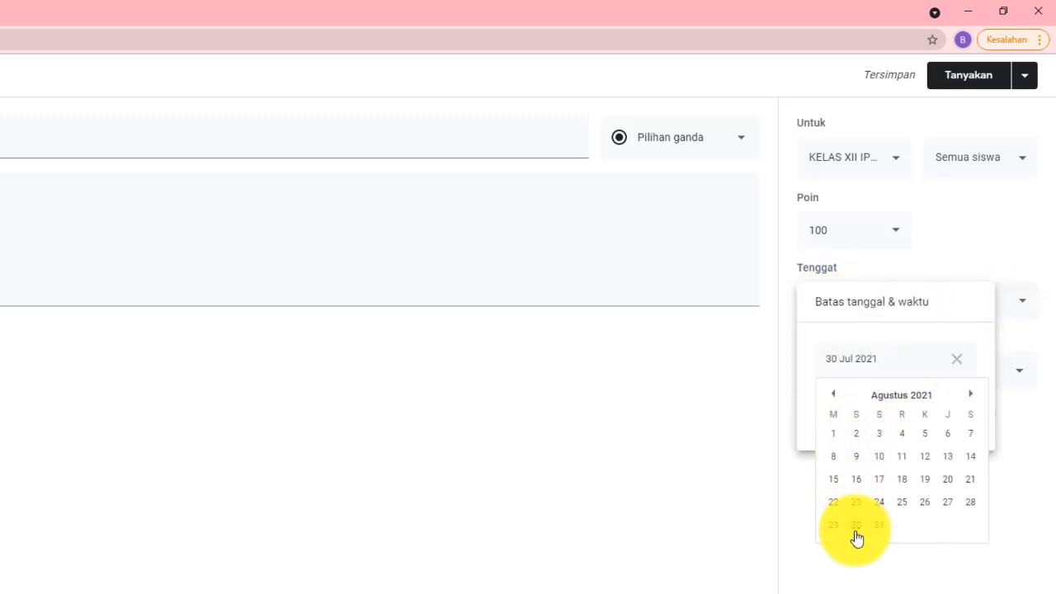
pyautogui.click(860, 434)
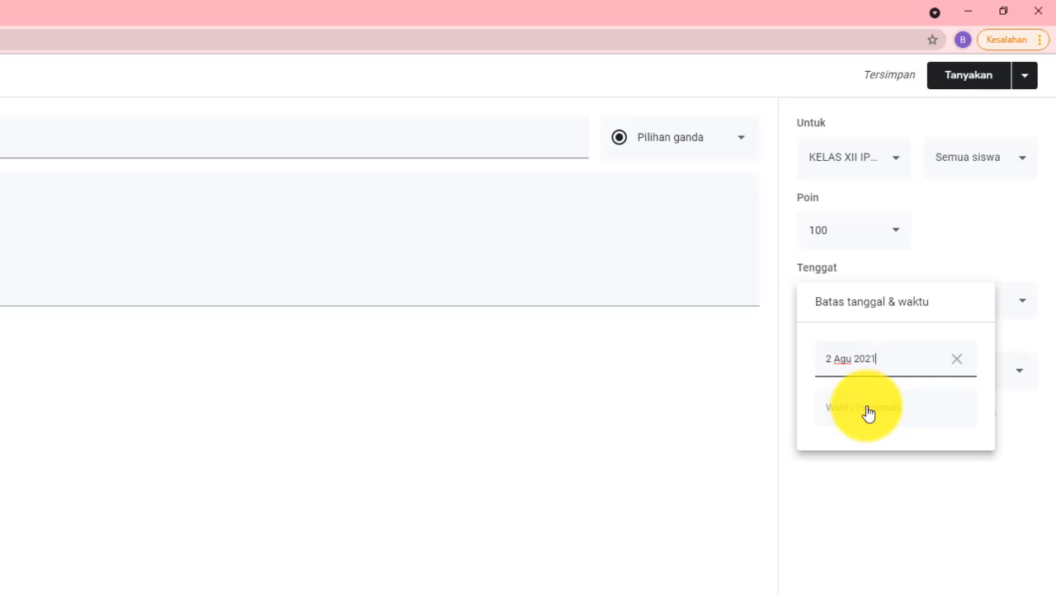
pyautogui.click(869, 413)
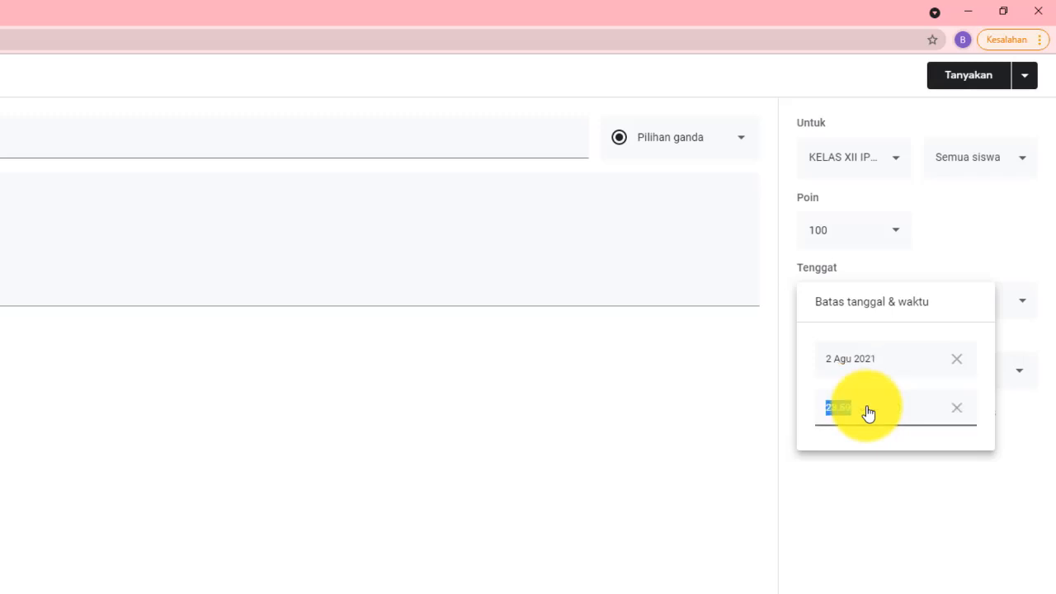
pyautogui.write('0')
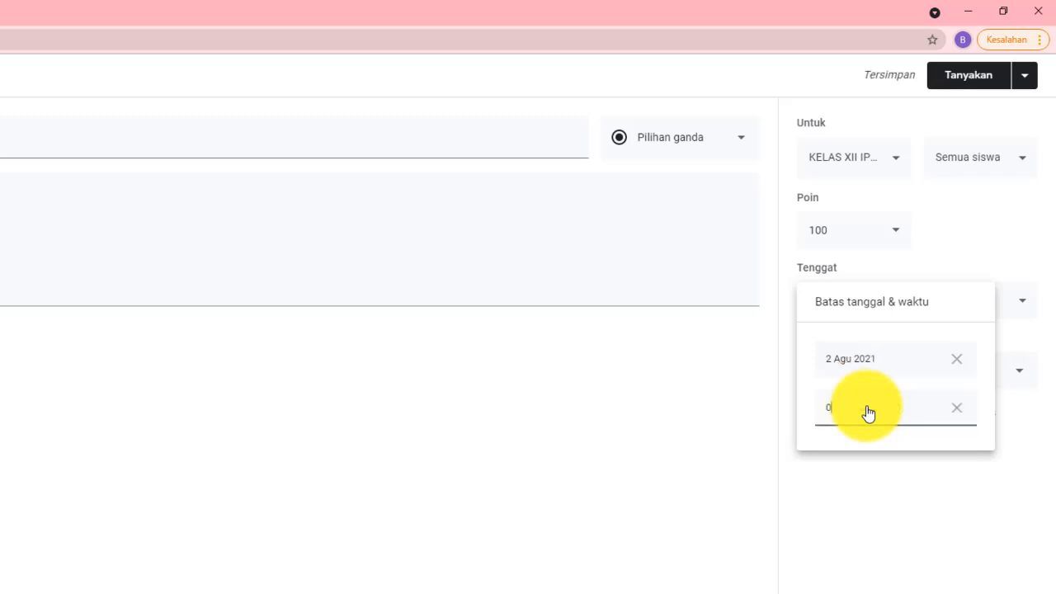
pyautogui.write('9.00')
pyautogui.click(721, 432)
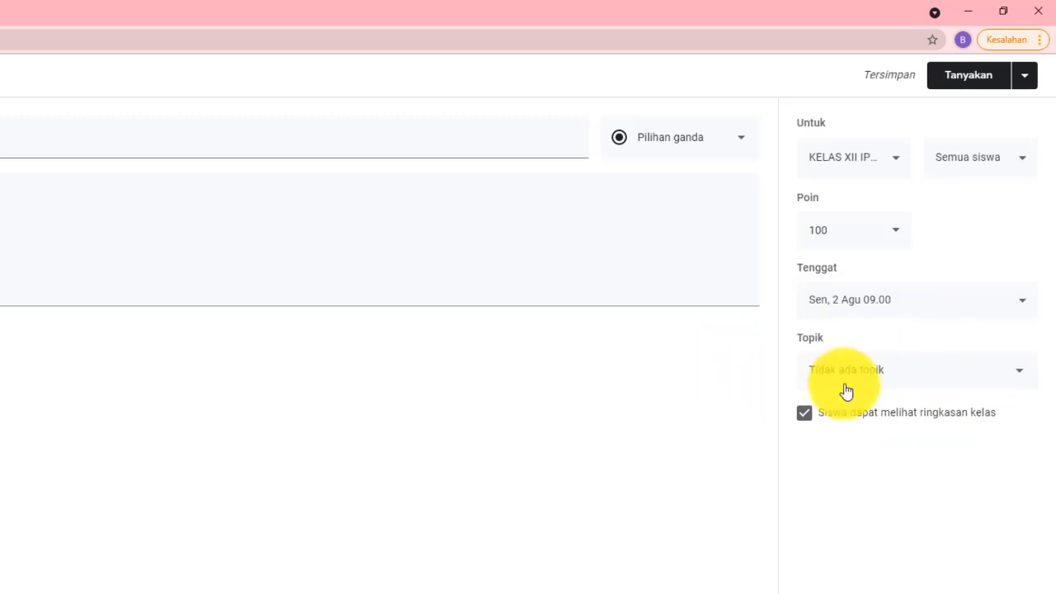
# Put the question in the PAI topic and schedule posting for 2 Aug 2021, 07.00
pyautogui.click(1024, 378)
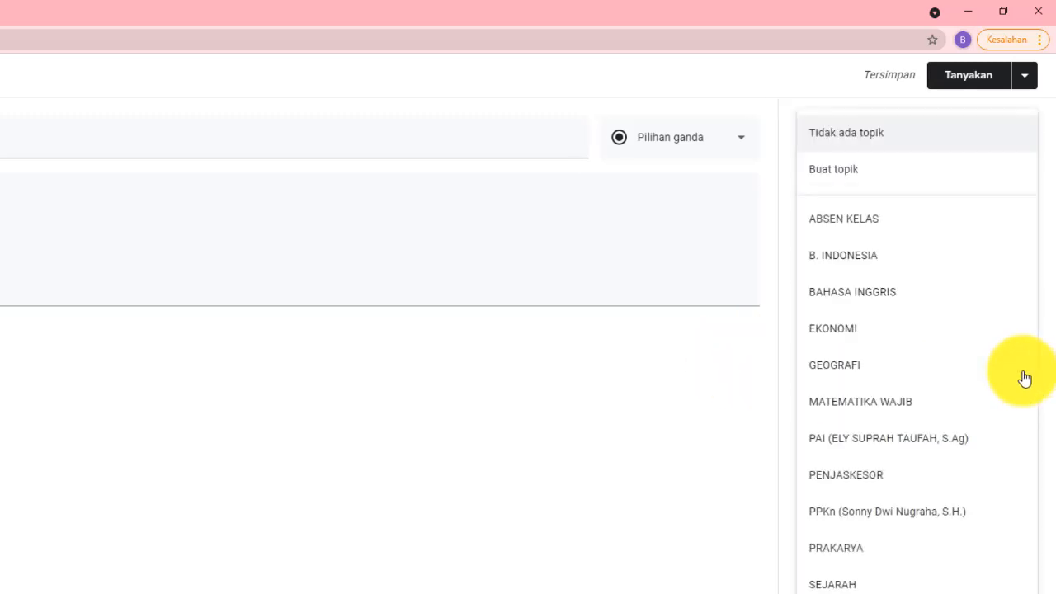
pyautogui.click(899, 445)
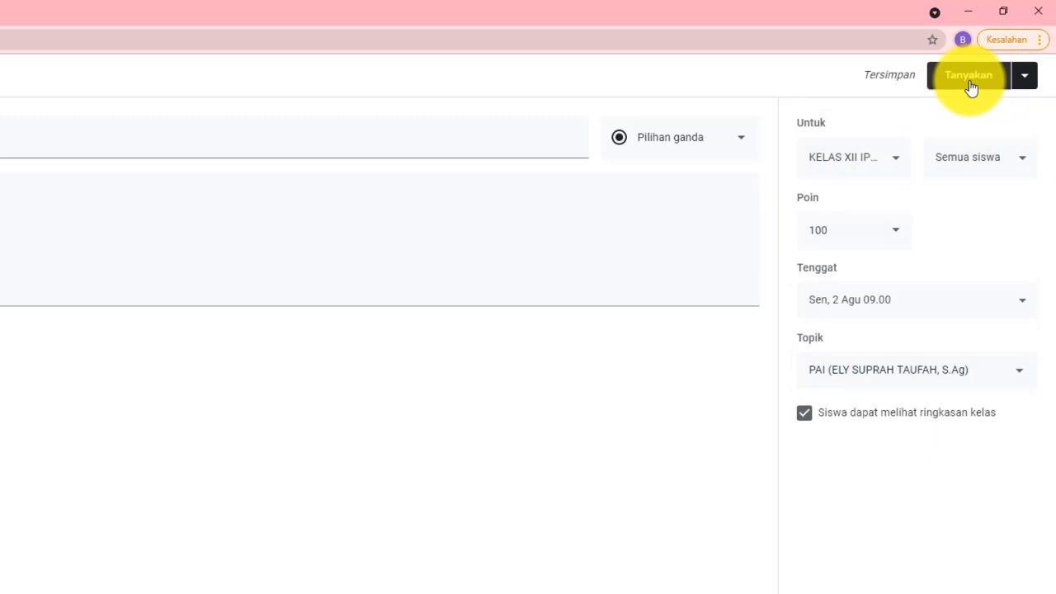
pyautogui.click(1027, 81)
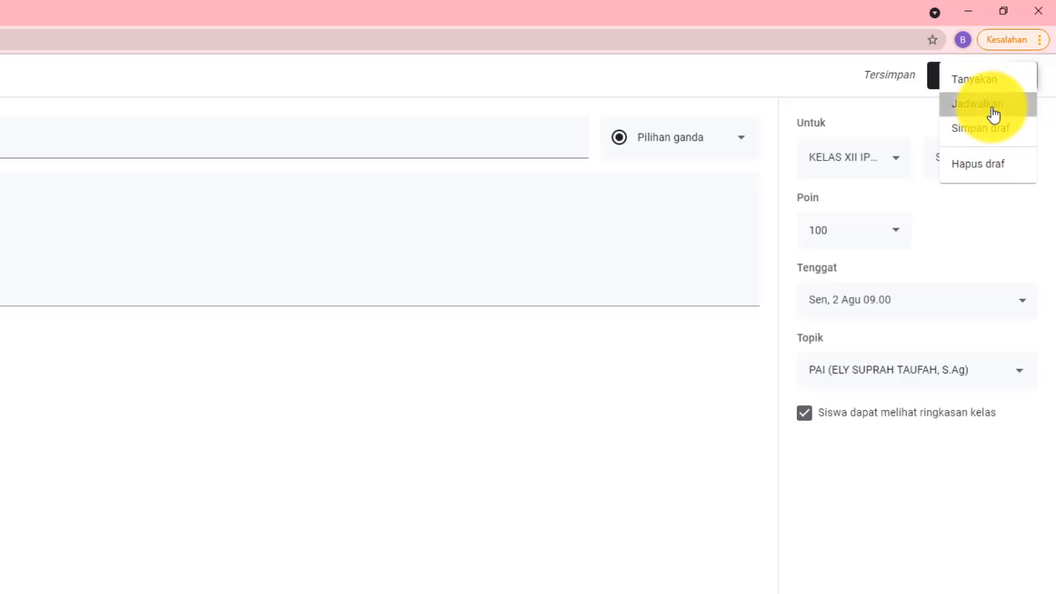
pyautogui.click(993, 107)
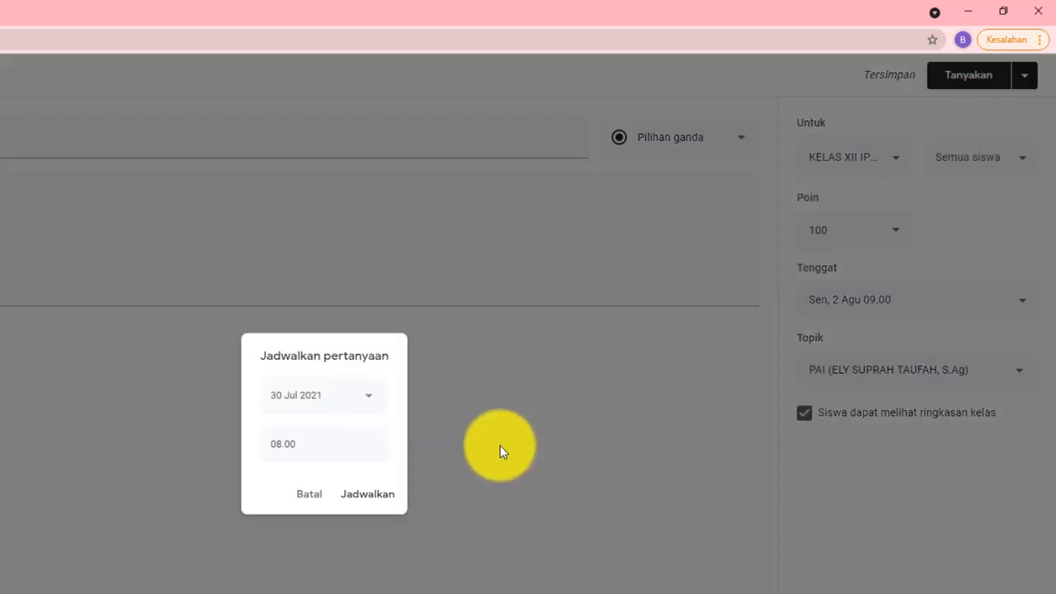
pyautogui.click(370, 403)
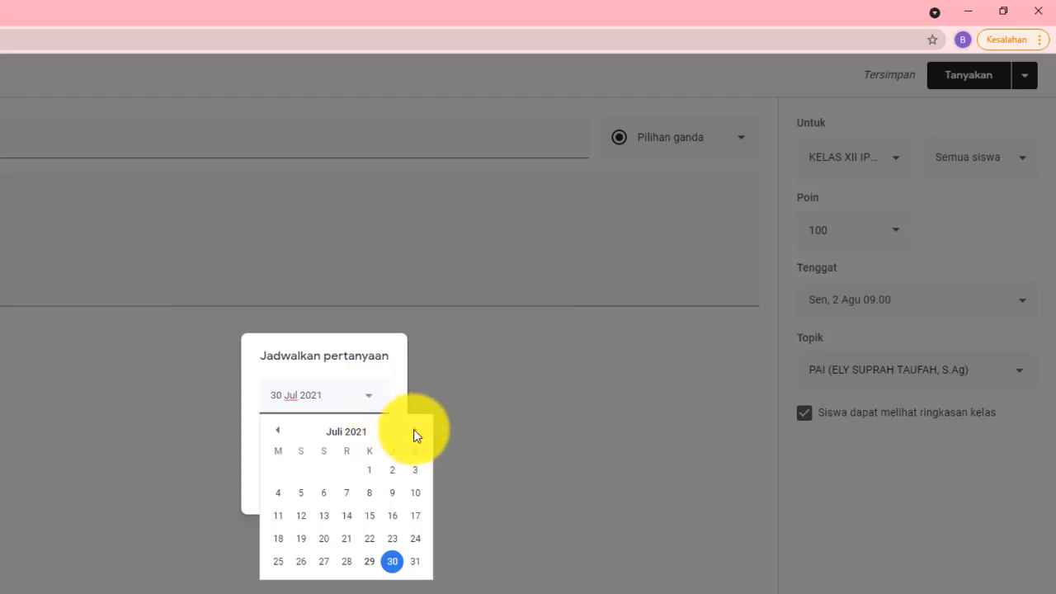
pyautogui.click(415, 430)
pyautogui.click(302, 471)
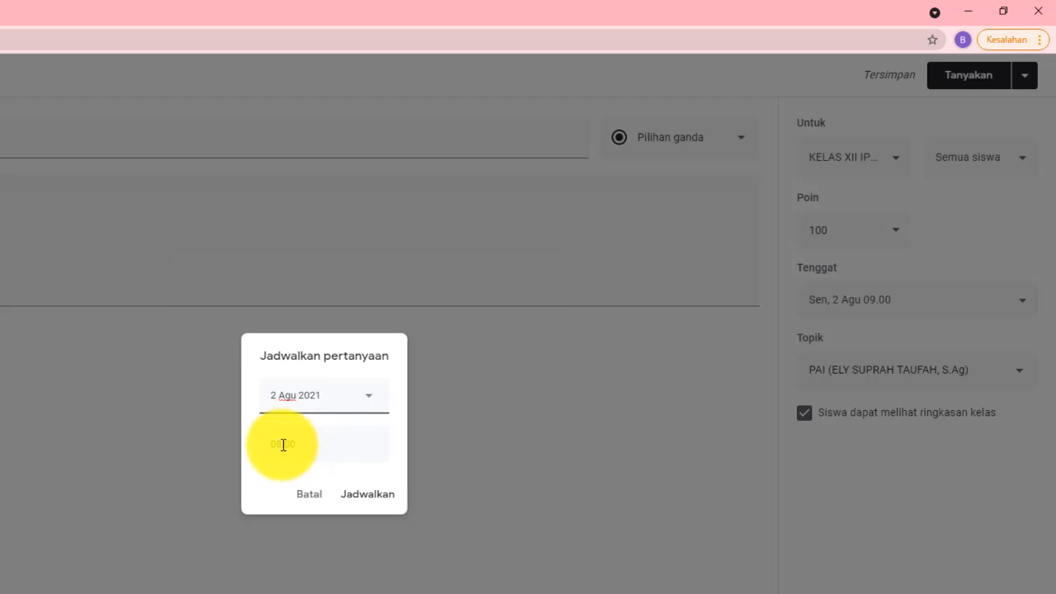
pyautogui.click(283, 444)
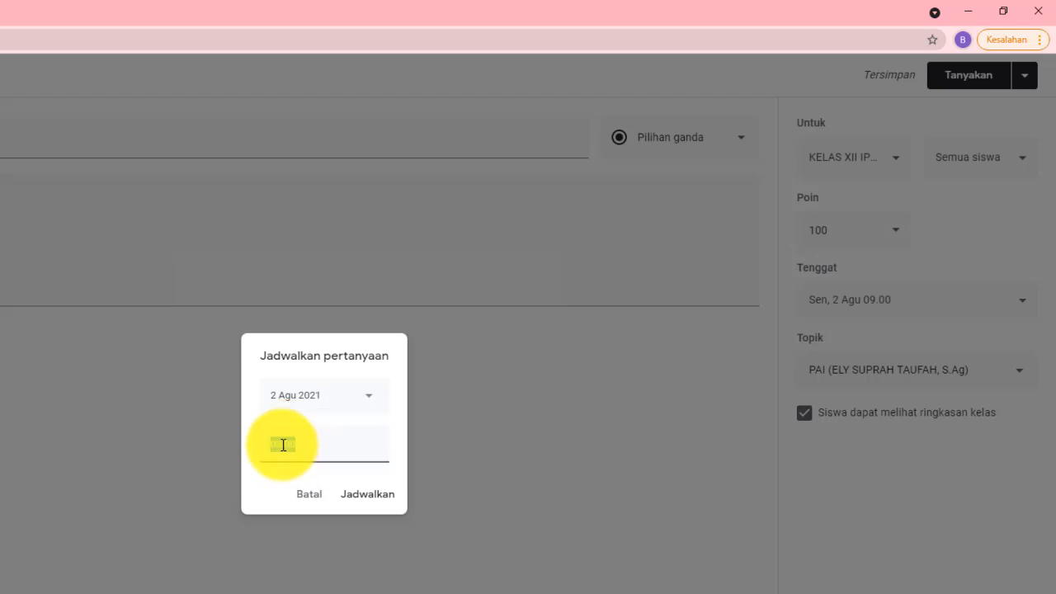
pyautogui.write('08.00')
pyautogui.press('BackSpace')
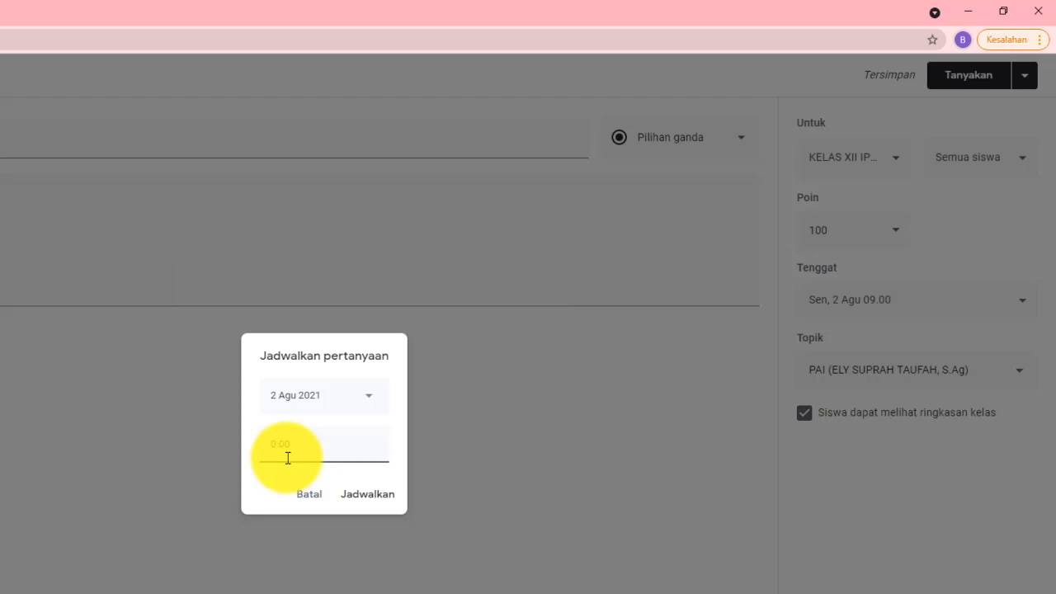
pyautogui.write('7')
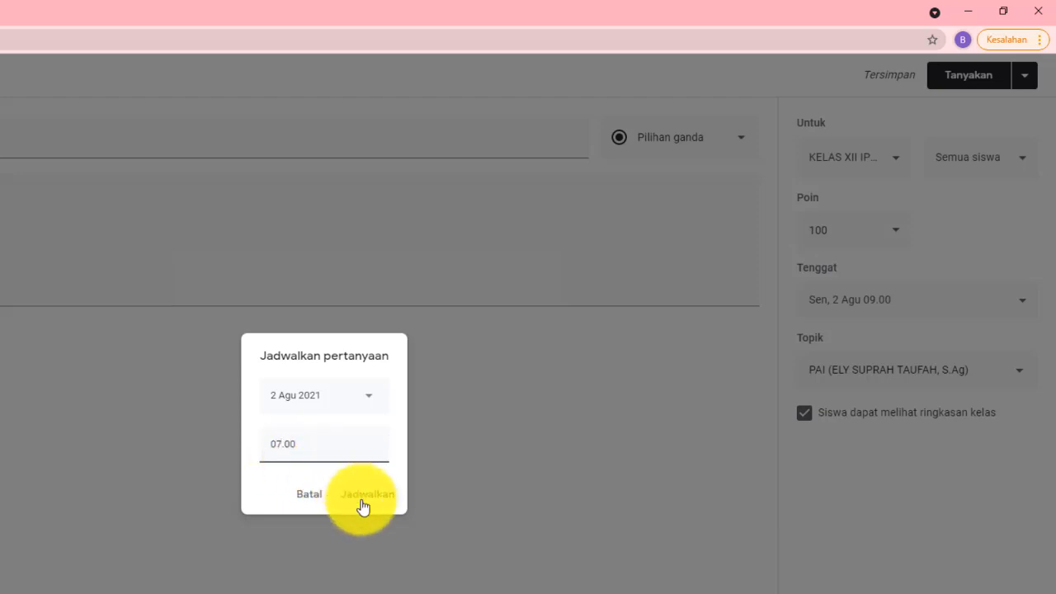
pyautogui.click(364, 501)
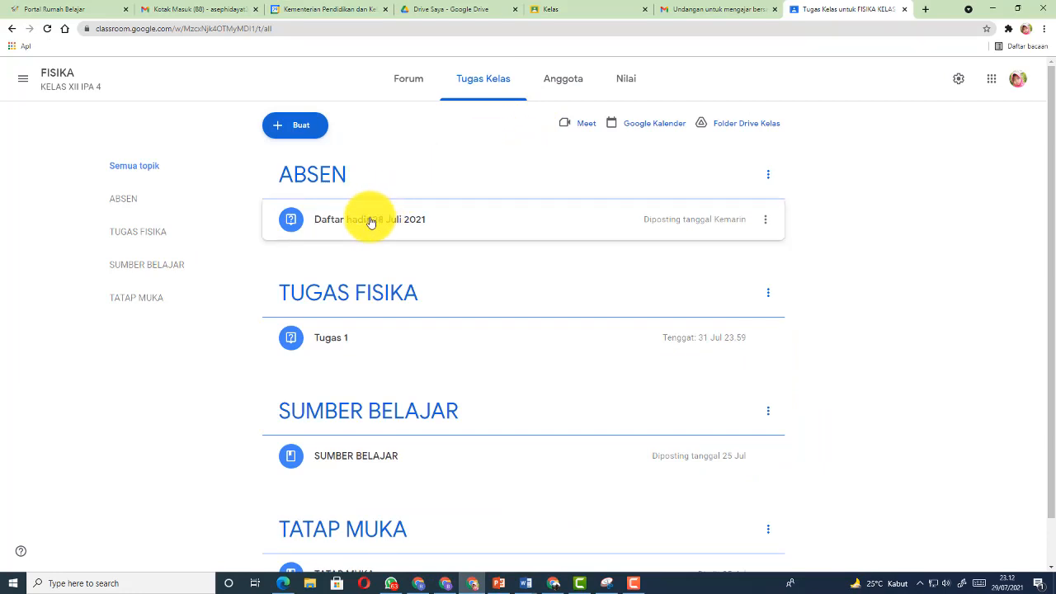
# Open the Jawaban siswa page for the Daftar hadir 28 Juli 2021 question
pyautogui.click(370, 221)
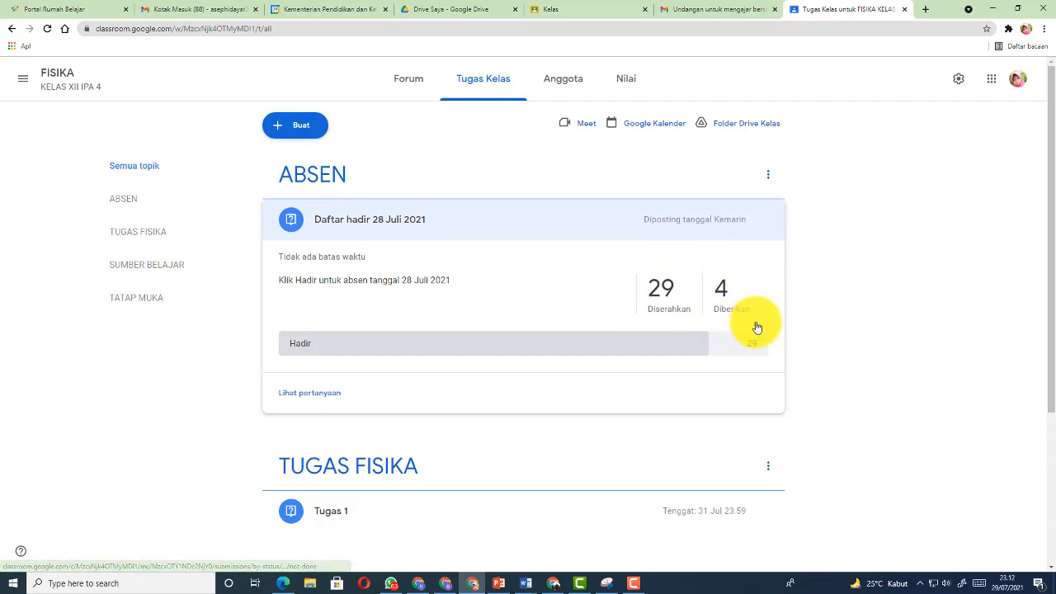
pyautogui.click(307, 394)
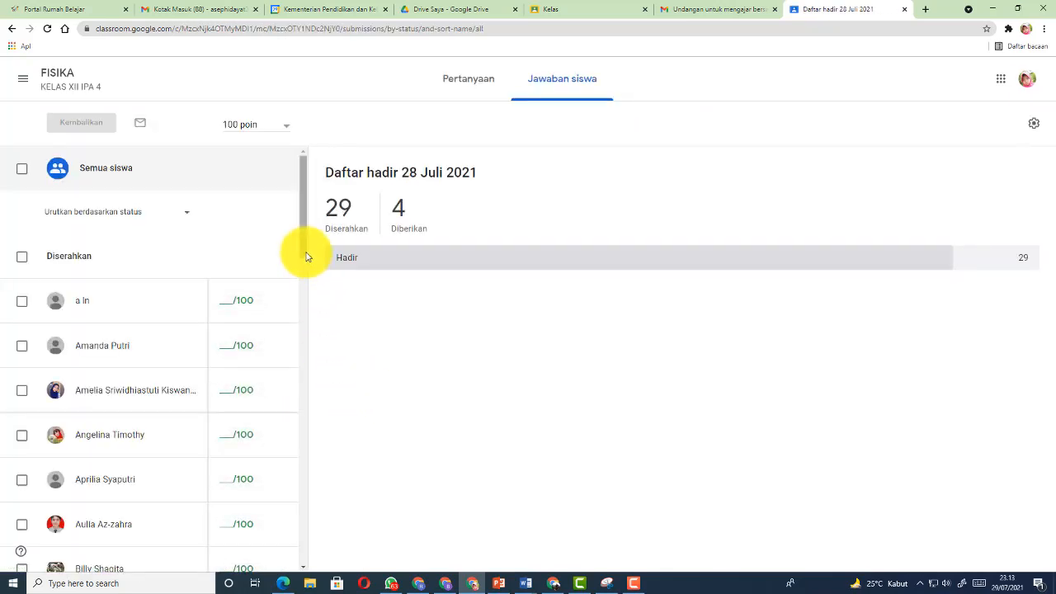
# Enter a score of 100 for each submitted student in the answers list
pyautogui.moveTo(302, 253); pyautogui.dragTo(303, 266)
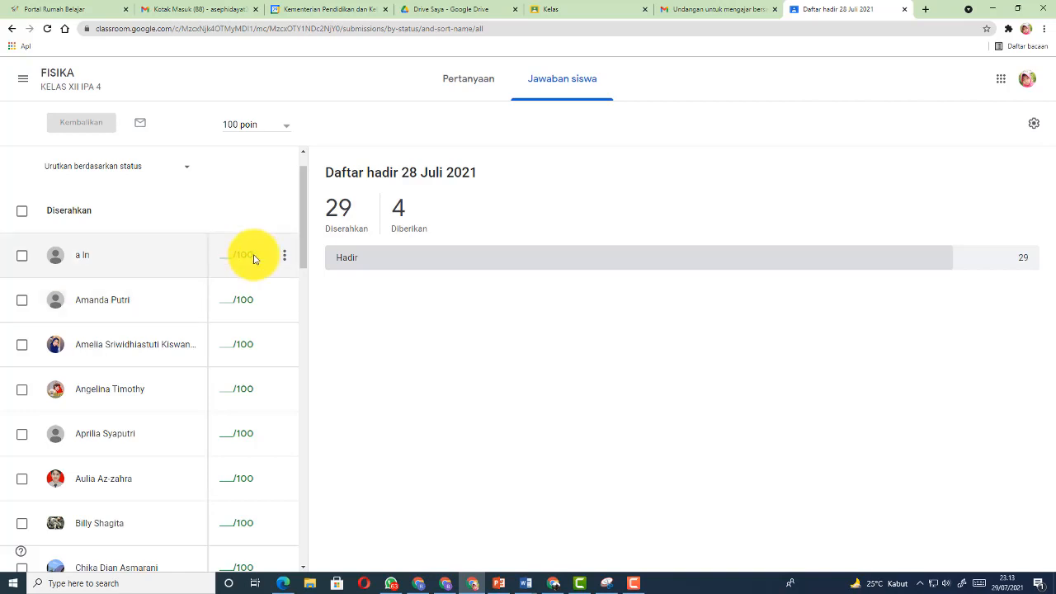
pyautogui.scroll(-9, 254, 261)
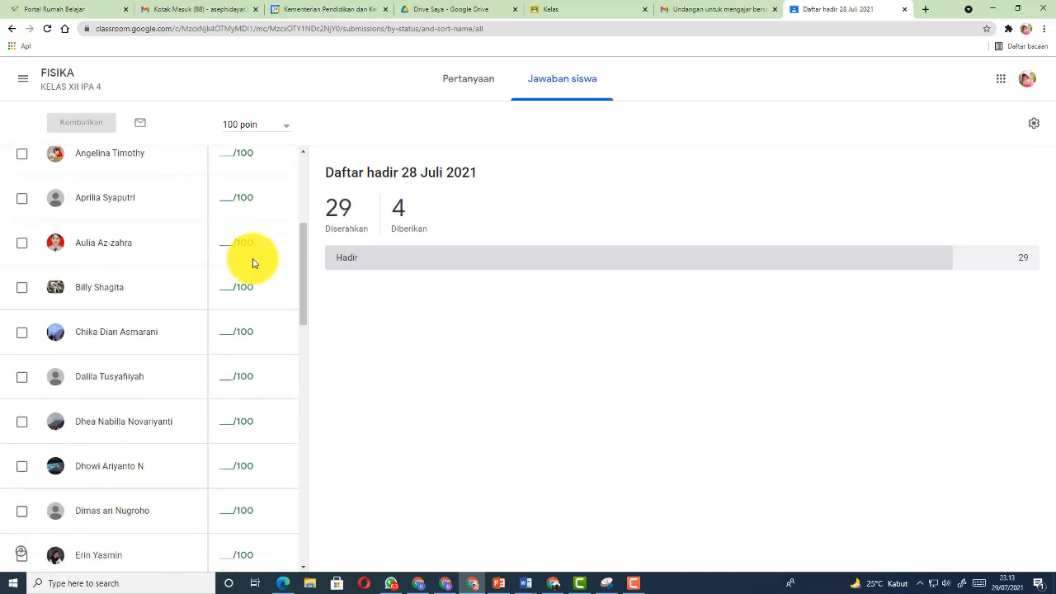
pyautogui.scroll(-1, 253, 260)
pyautogui.scroll(10, 253, 259)
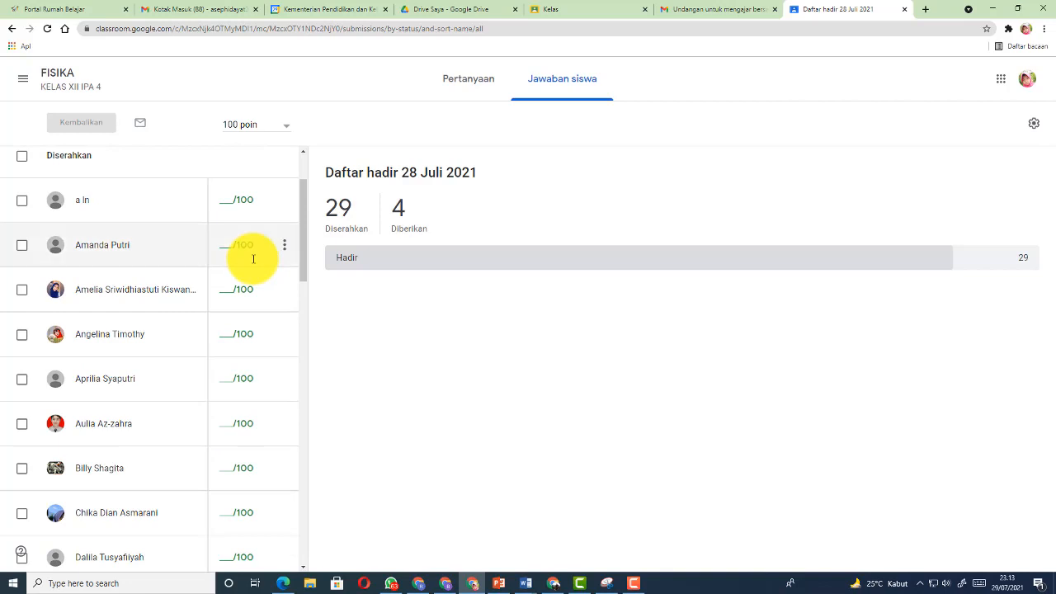
pyautogui.click(220, 202)
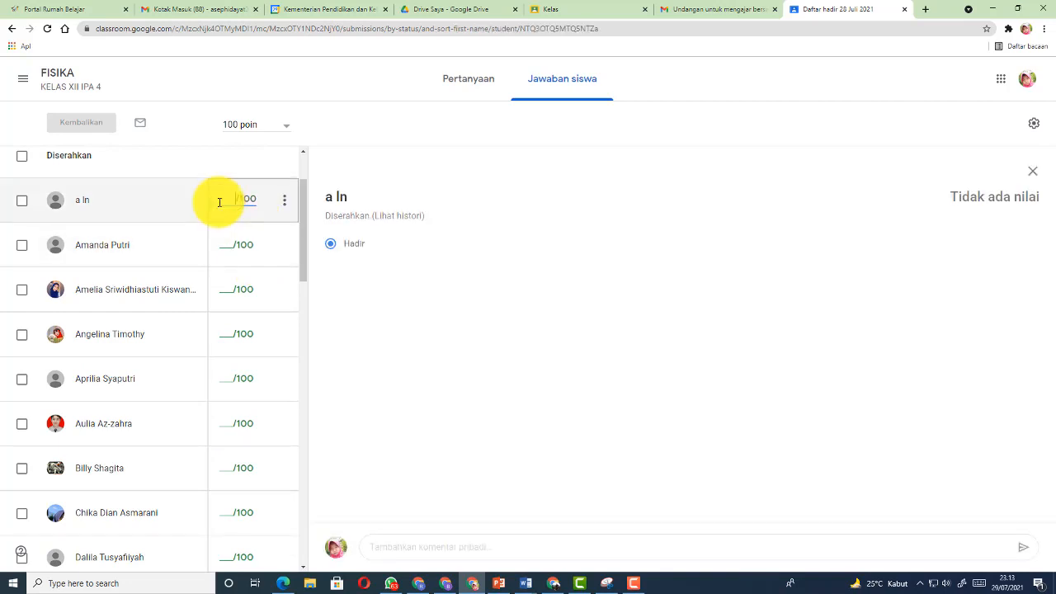
pyautogui.write('100')
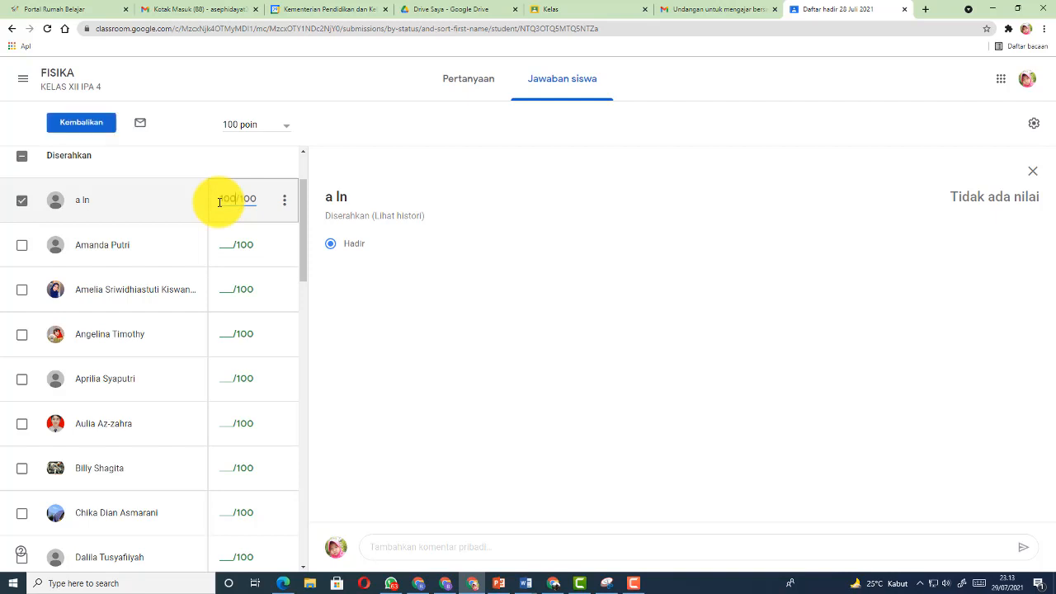
pyautogui.press('Down')
pyautogui.write('100')
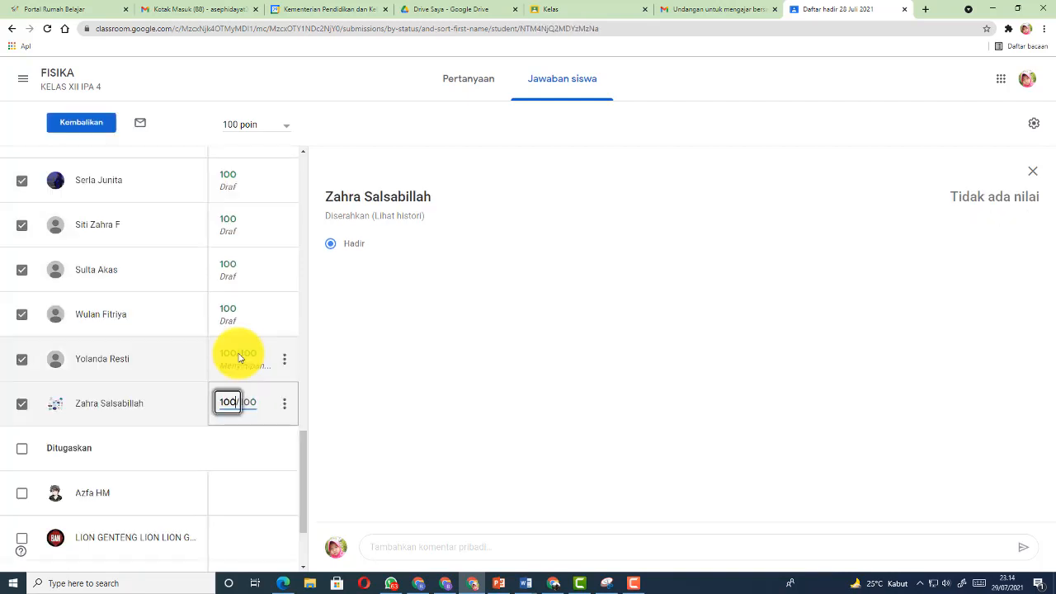
pyautogui.press('Down')
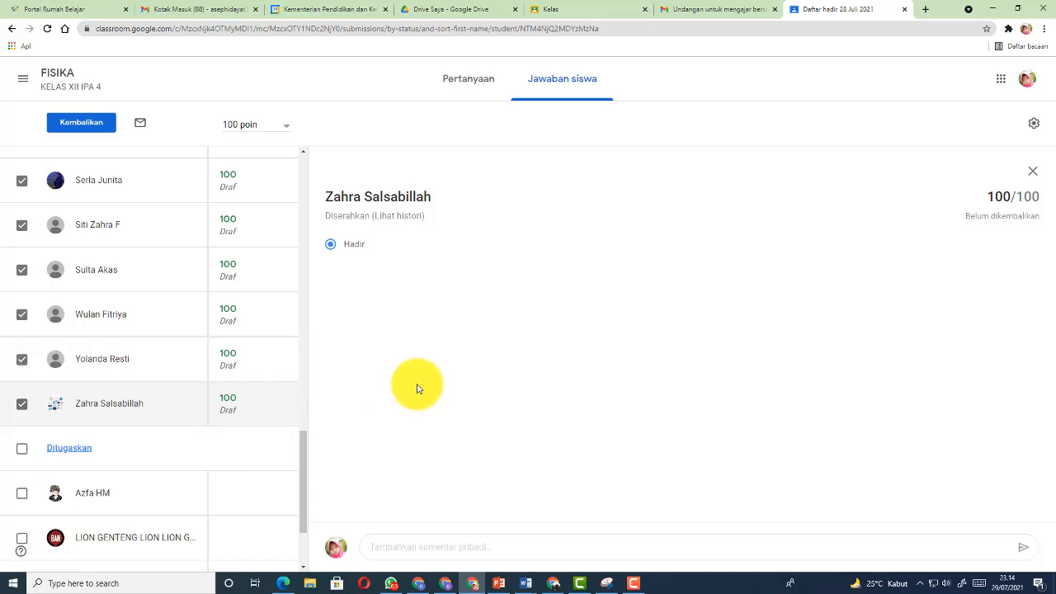
pyautogui.moveTo(300, 489); pyautogui.dragTo(302, 515)
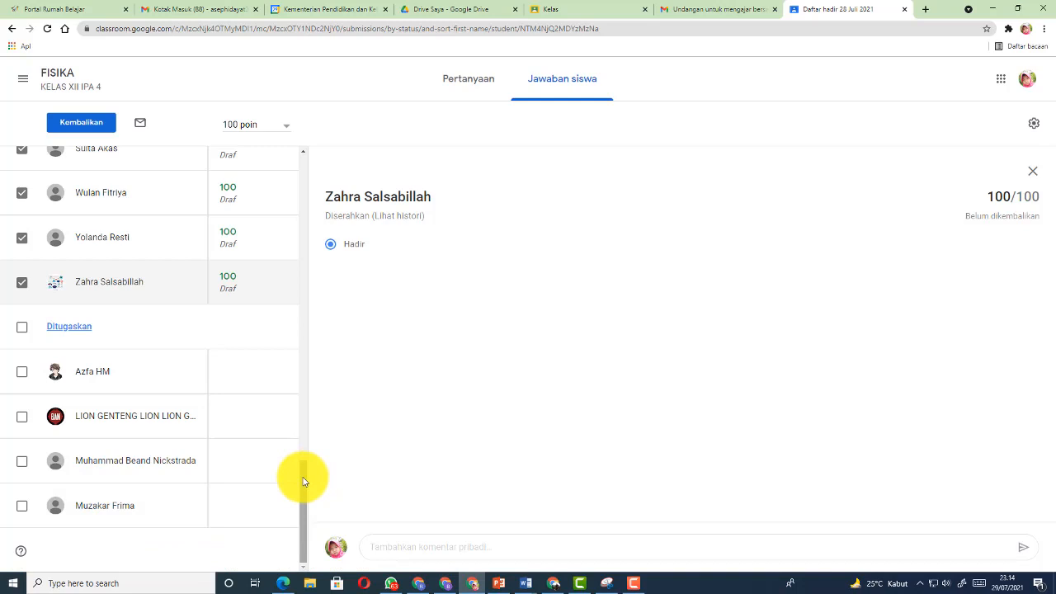
pyautogui.moveTo(304, 482); pyautogui.dragTo(302, 166)
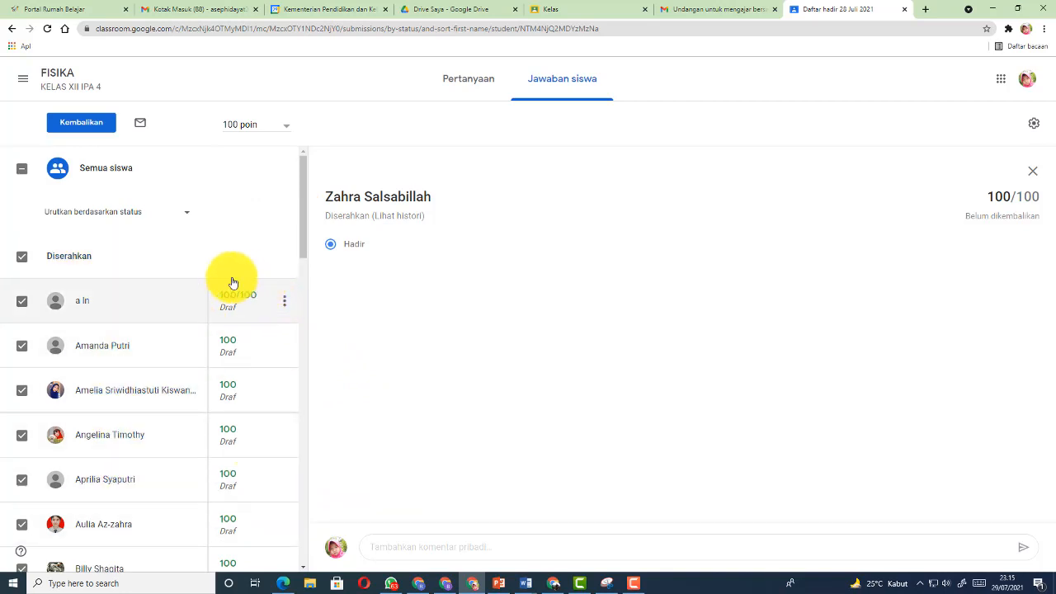
# Return the graded attendance work to all 29 students
pyautogui.click(80, 126)
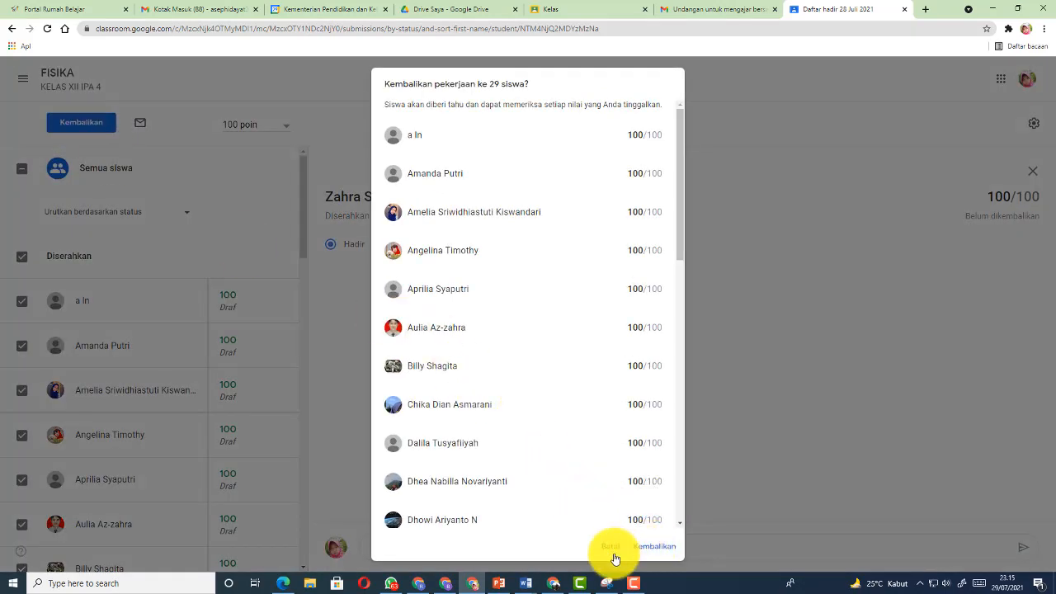
pyautogui.moveTo(679, 239); pyautogui.dragTo(670, 523)
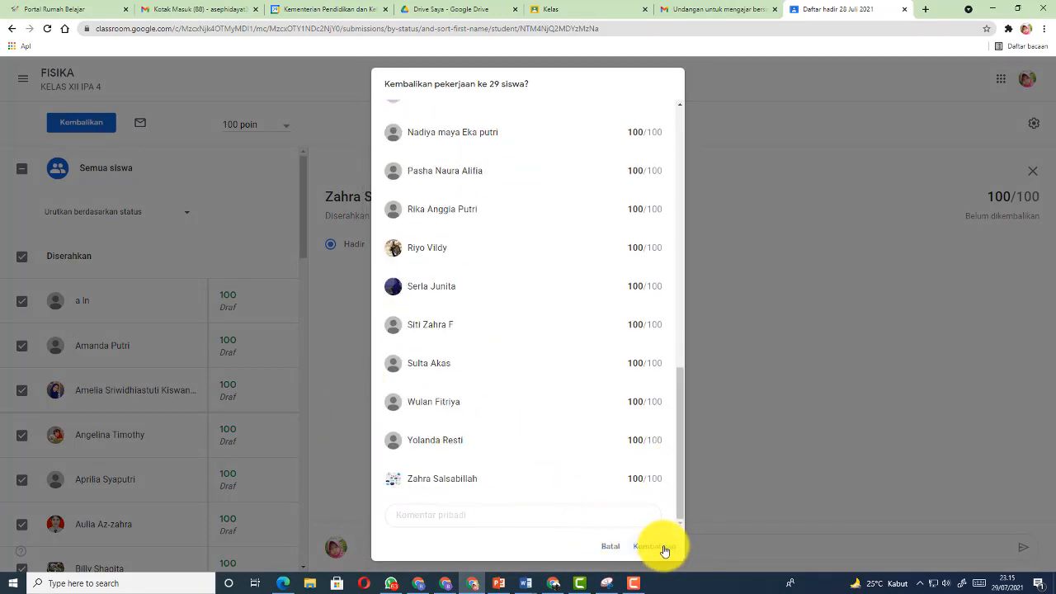
pyautogui.click(662, 548)
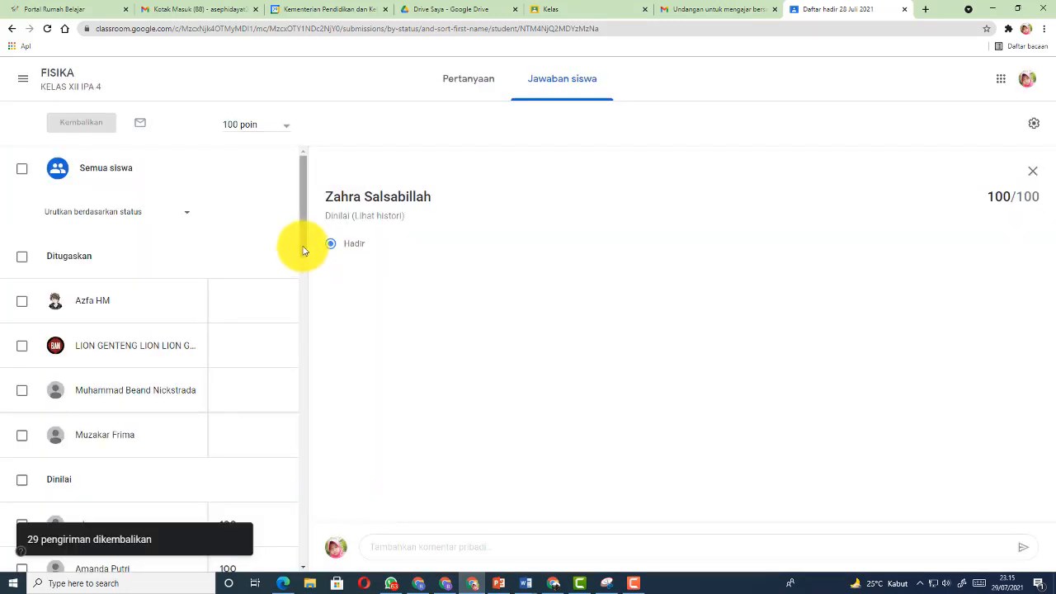
# Copy all grades into a new Google Sheets spreadsheet
pyautogui.moveTo(304, 251)
pyautogui.mouseDown()
pyautogui.moveTo(302, 548)
pyautogui.moveTo(302, 282)
pyautogui.moveTo(290, 252)
pyautogui.mouseUp()
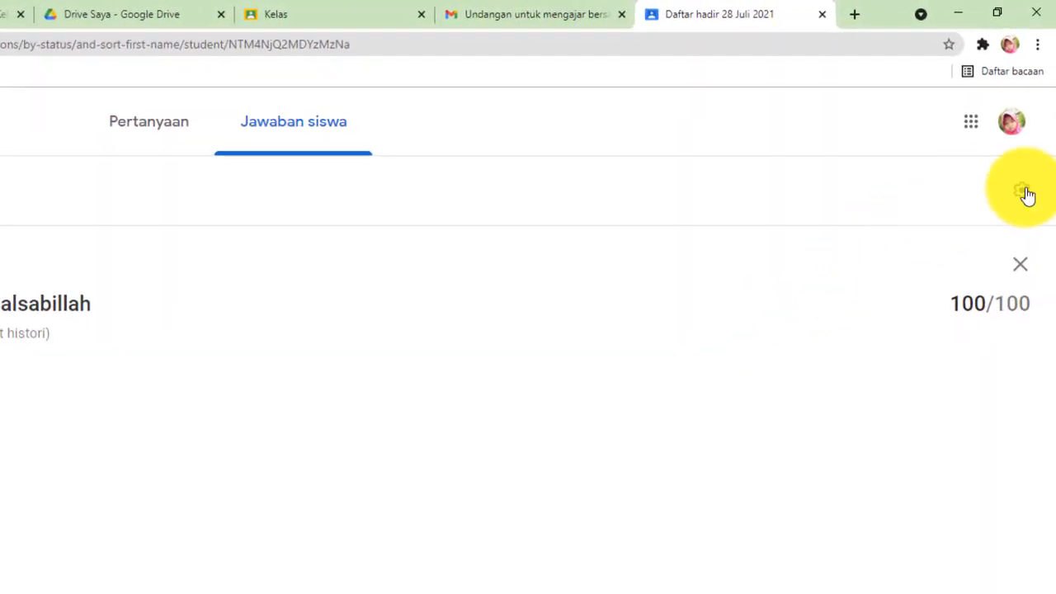
pyautogui.click(1024, 193)
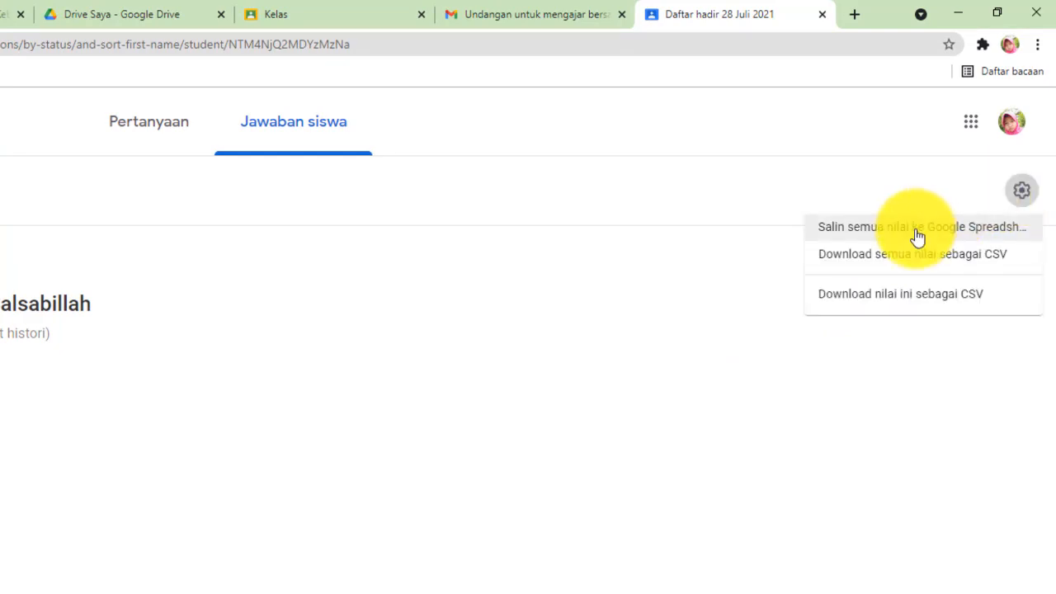
pyautogui.click(918, 236)
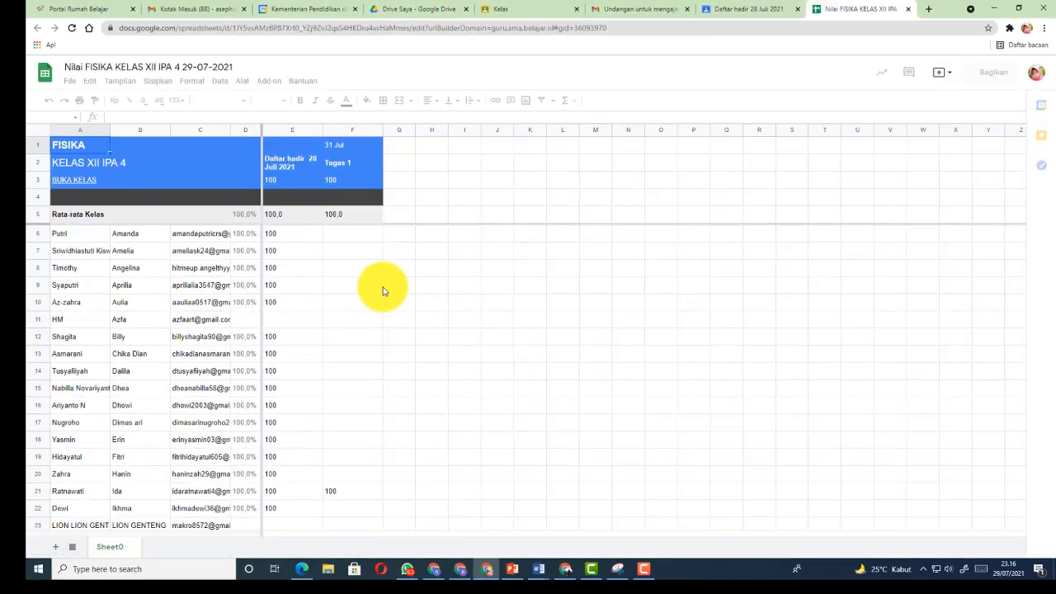
pyautogui.scroll(-5, 282, 242)
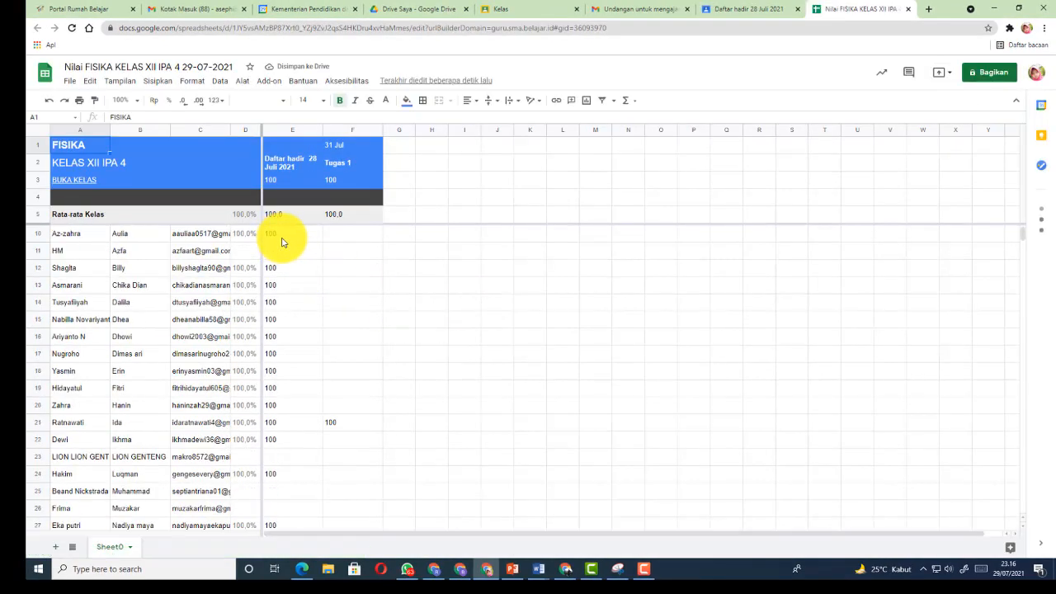
pyautogui.scroll(-2, 282, 242)
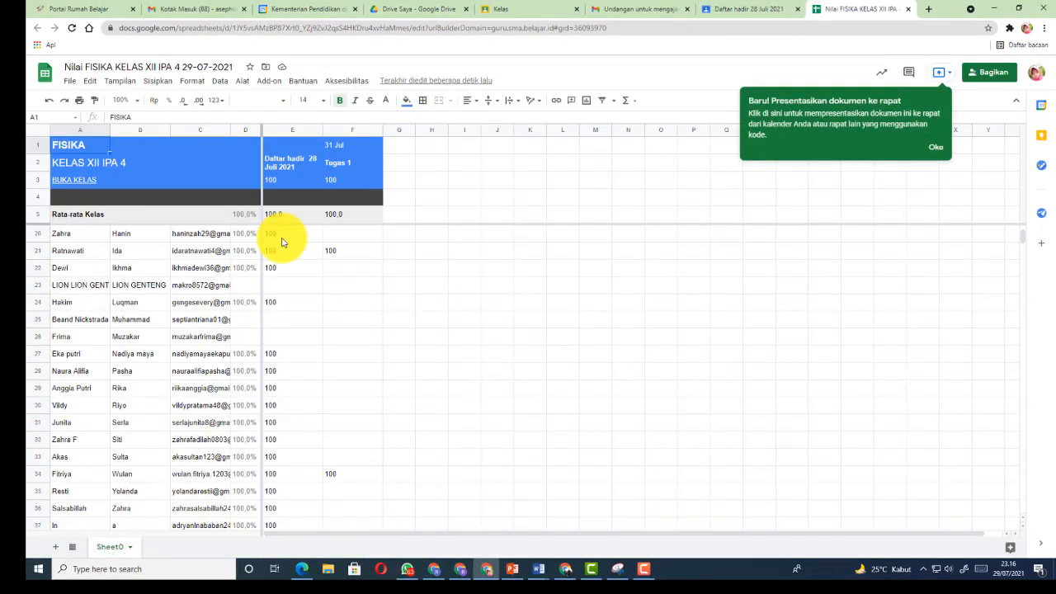
pyautogui.scroll(-4, 281, 242)
pyautogui.scroll(11, 281, 242)
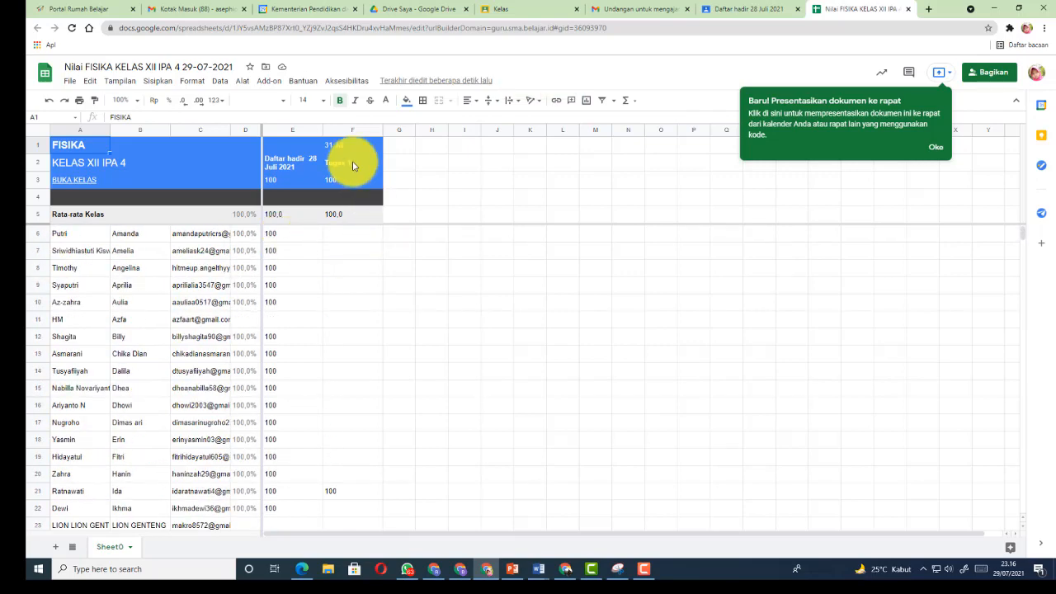
pyautogui.scroll(-6, 342, 252)
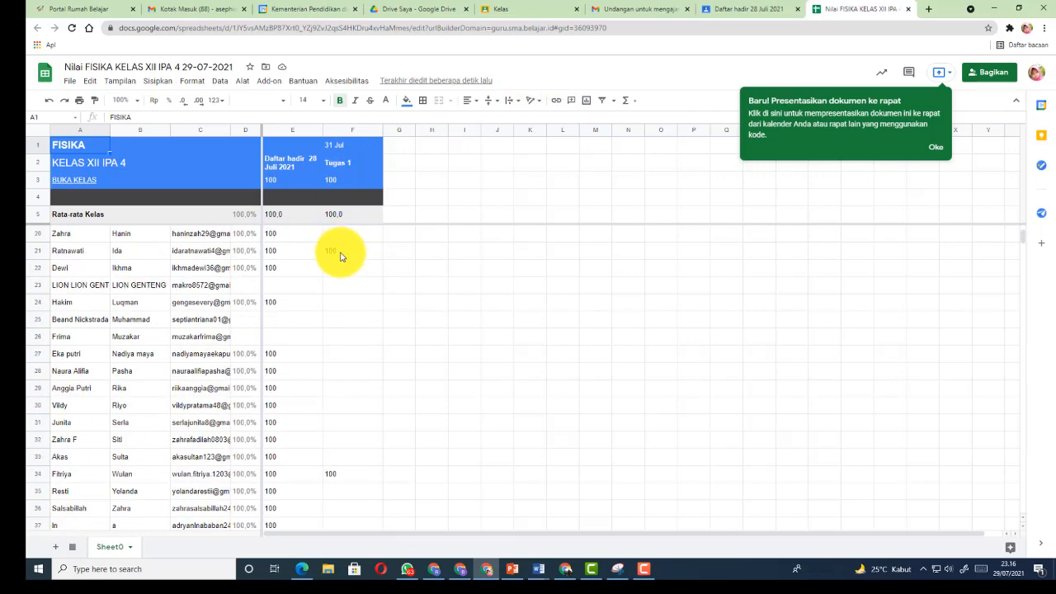
pyautogui.scroll(7, 341, 256)
pyautogui.scroll(-5, 341, 255)
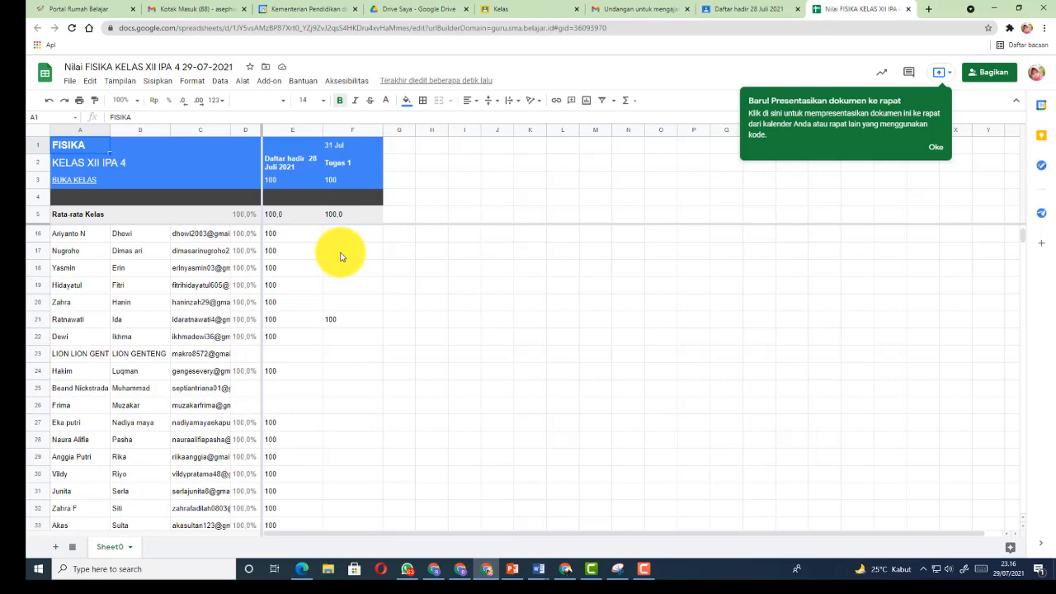
pyautogui.scroll(-5, 332, 322)
pyautogui.scroll(10, 334, 334)
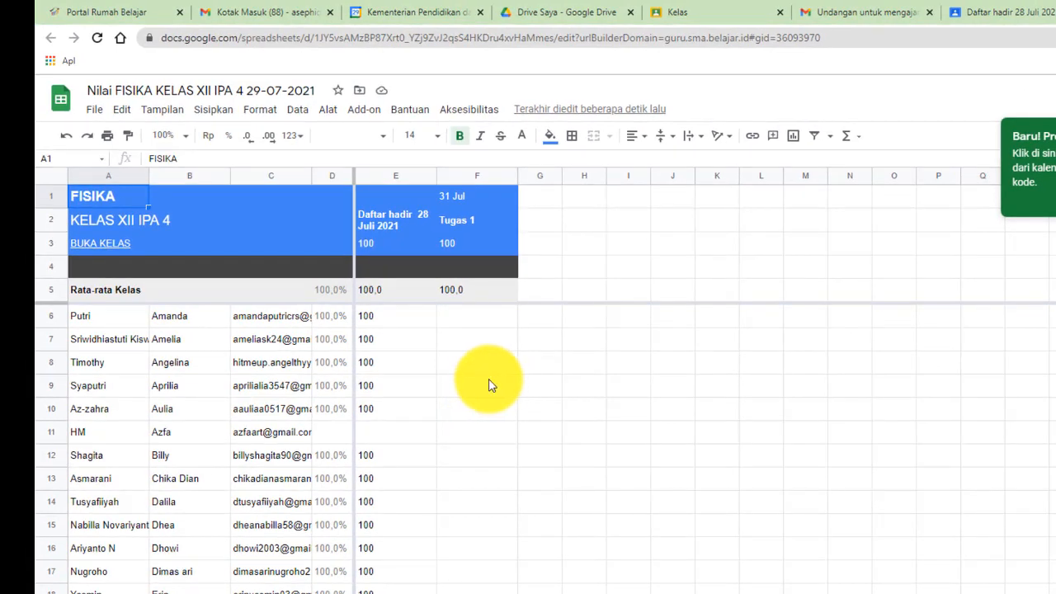
# Download the grade spreadsheet as a Microsoft Excel (.xlsx) file to the DOWNLOAD folder on D:
pyautogui.click(95, 110)
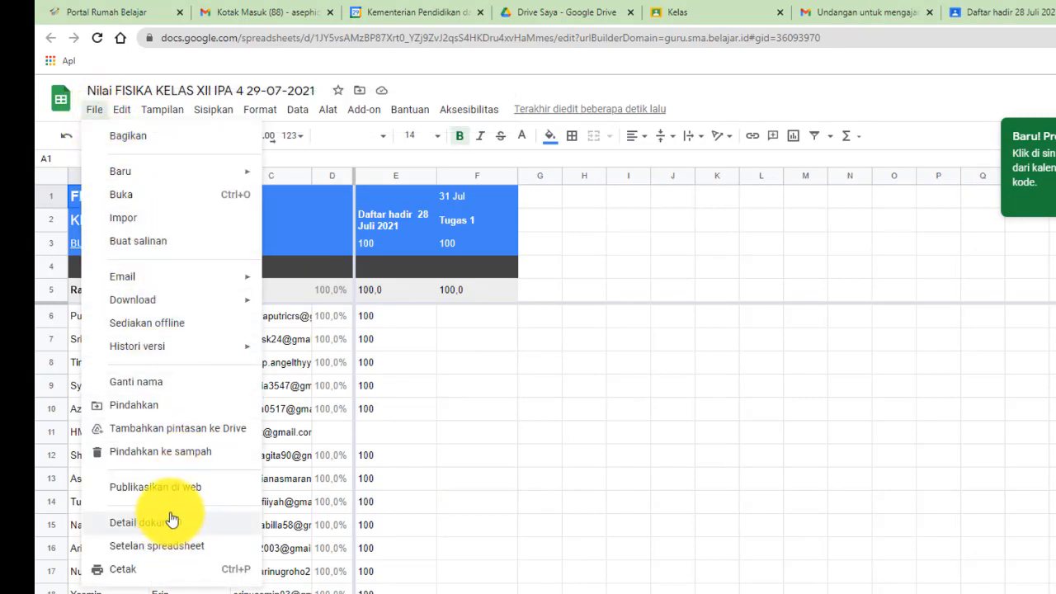
pyautogui.moveTo(182, 302)
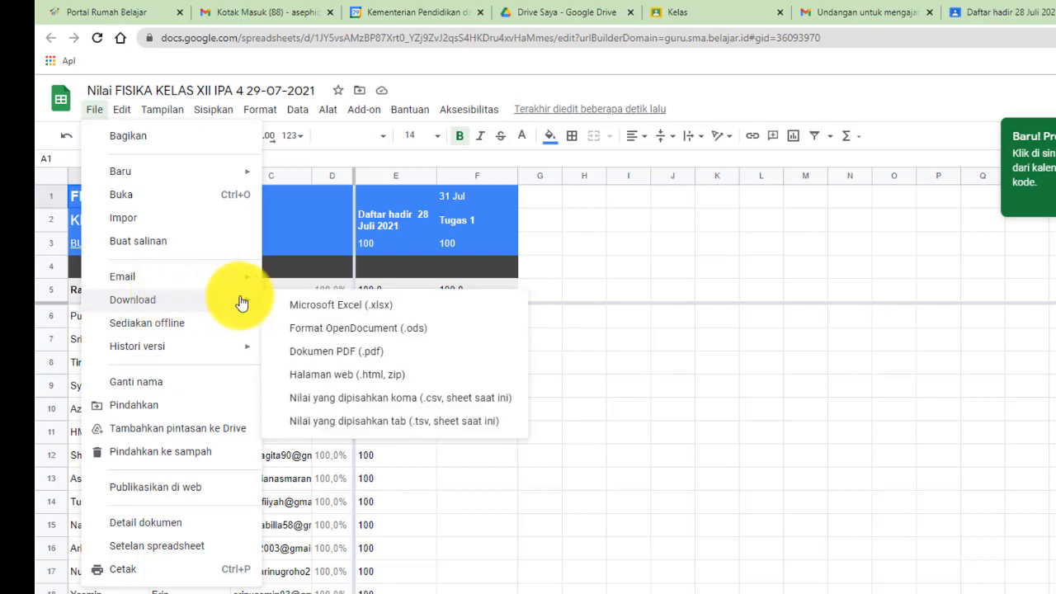
pyautogui.click(355, 307)
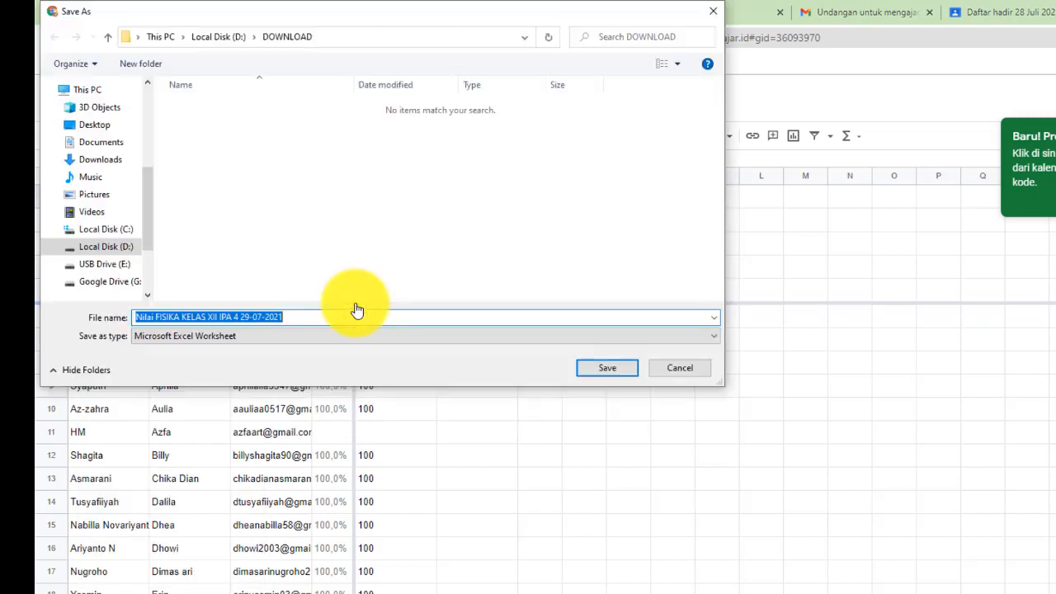
pyautogui.click(608, 373)
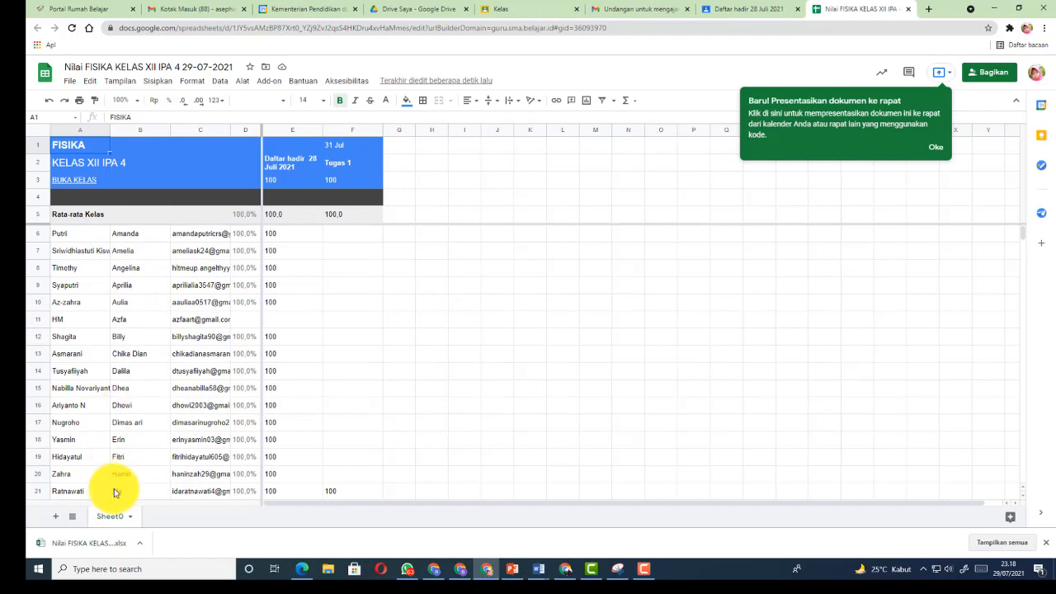
# On a new sheet, enter headings No and Nama in B5:C5 and Nilai in D4
pyautogui.click(57, 520)
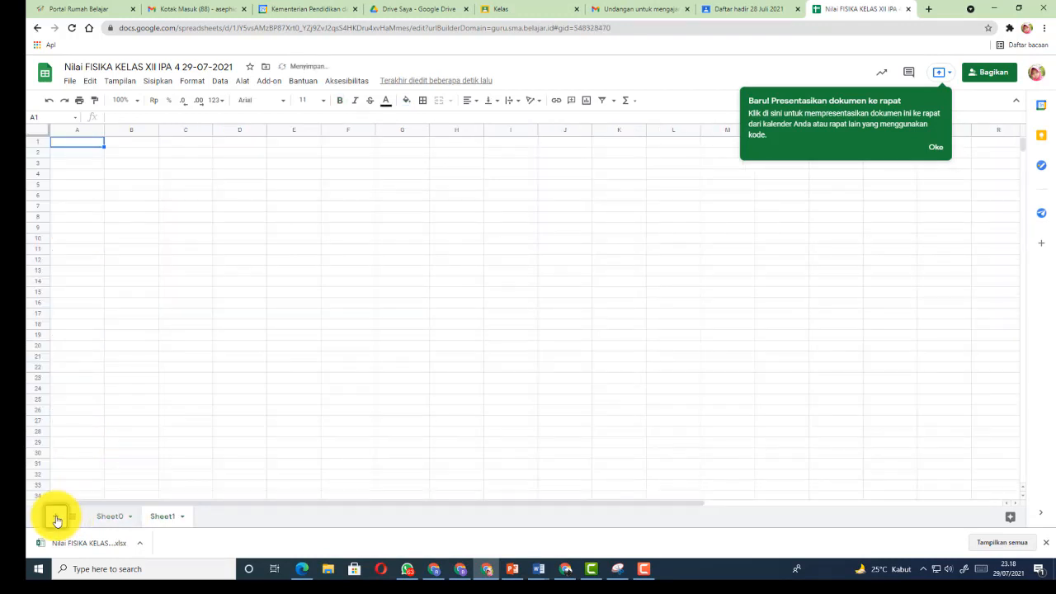
pyautogui.click(124, 162)
pyautogui.click(118, 183)
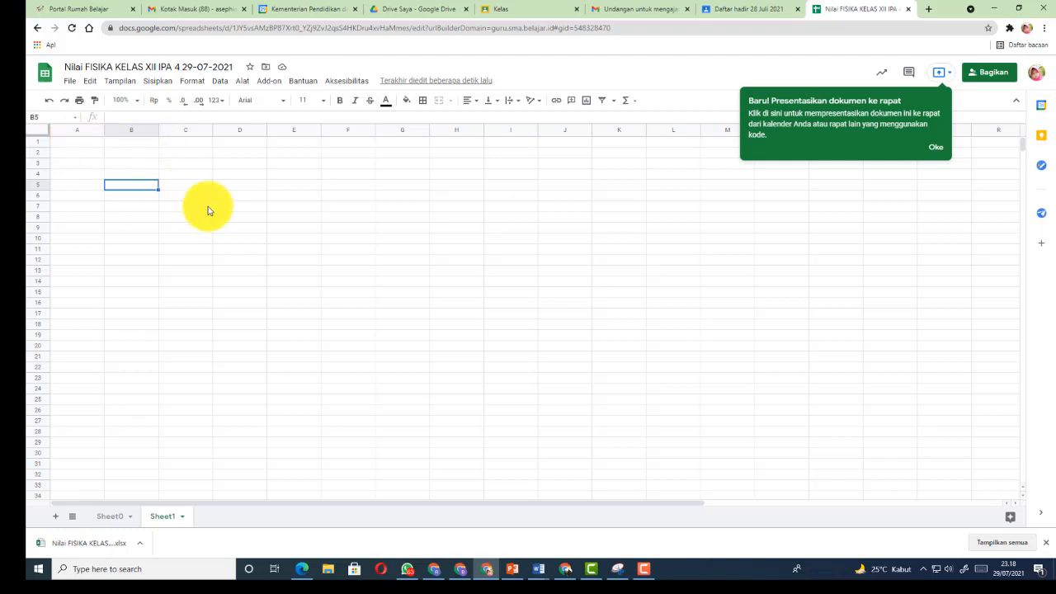
pyautogui.write('No')
pyautogui.press('Tab')
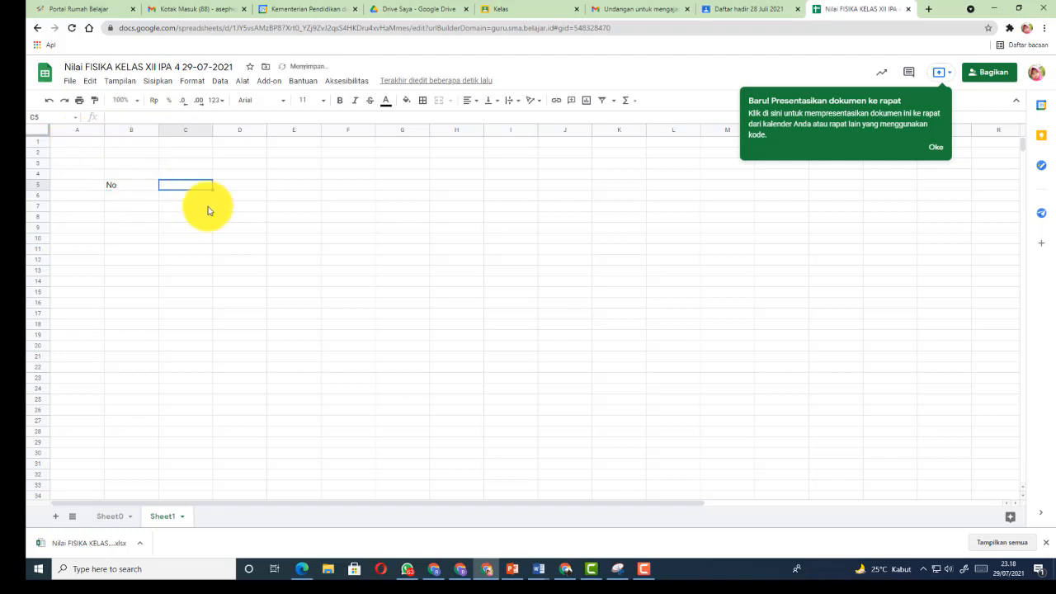
pyautogui.write('Nama')
pyautogui.press('Tab')
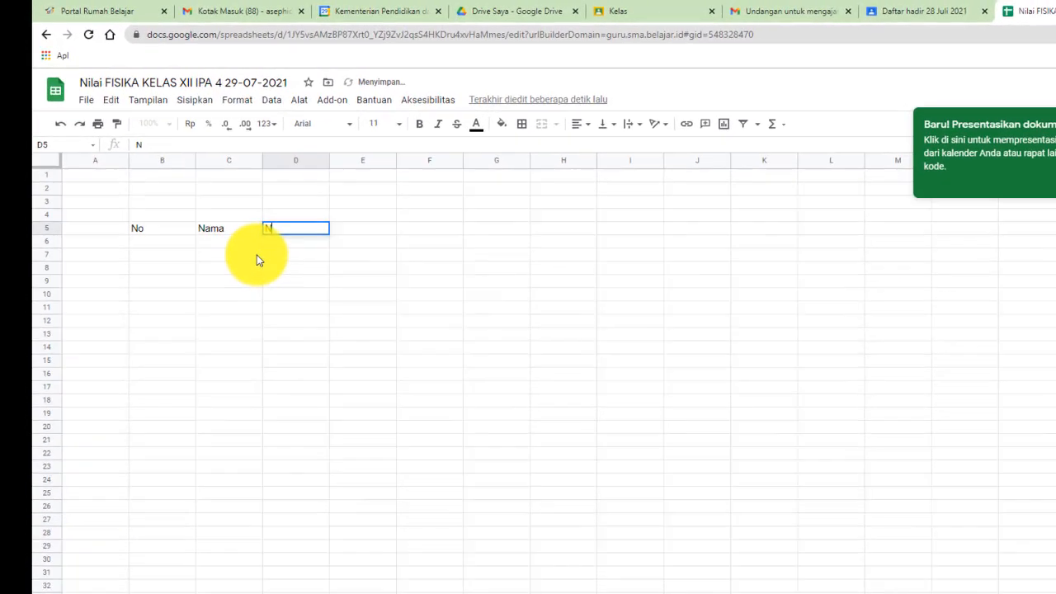
pyautogui.press('Up')
pyautogui.write('Nia')
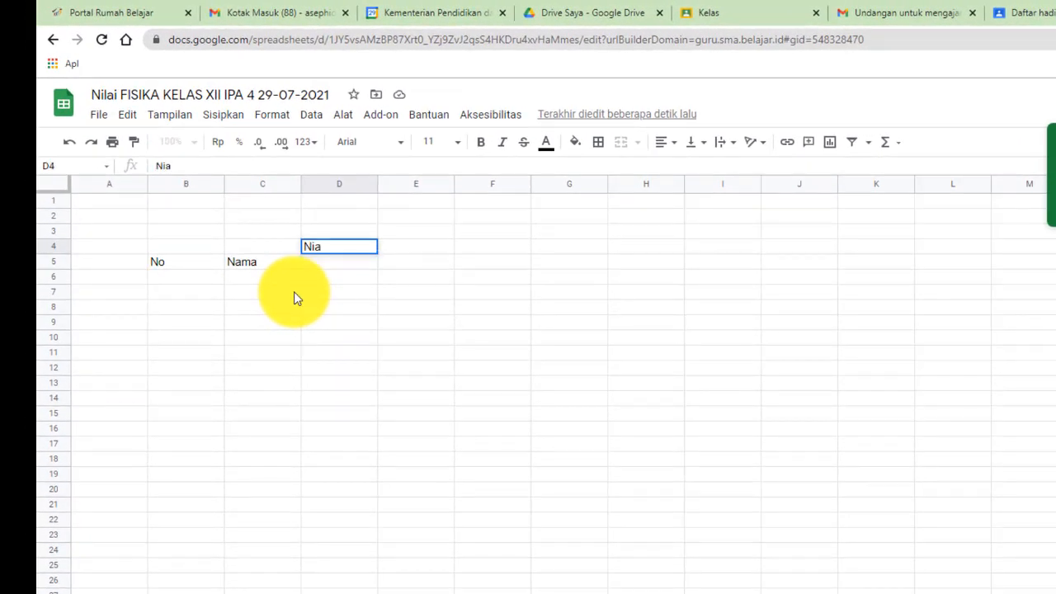
pyautogui.press('BackSpace')
pyautogui.press('BackSpace')
pyautogui.press('BackSpace')
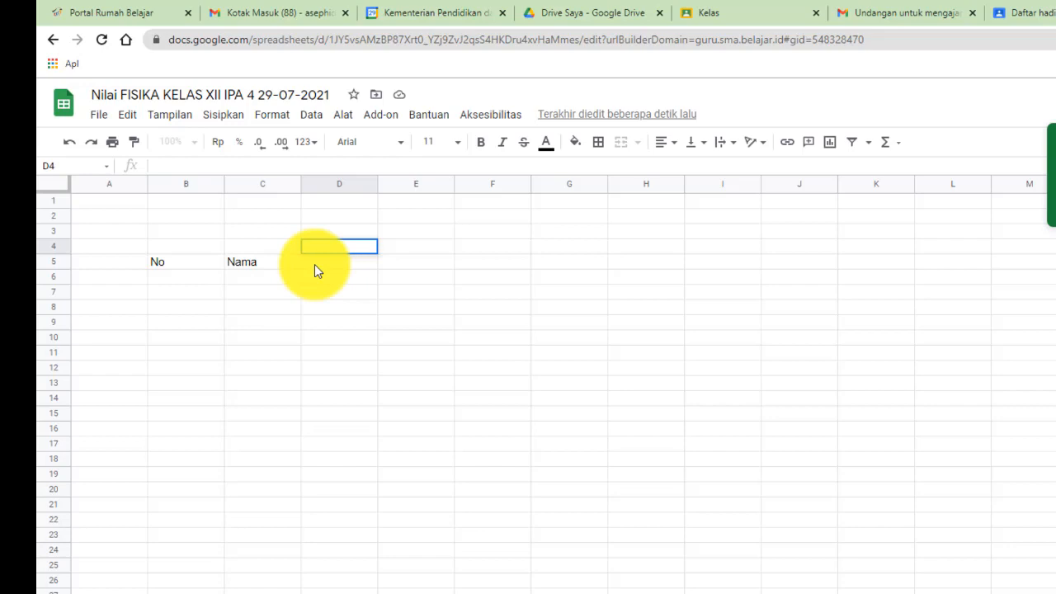
pyautogui.write('Nilai')
pyautogui.press('Return')
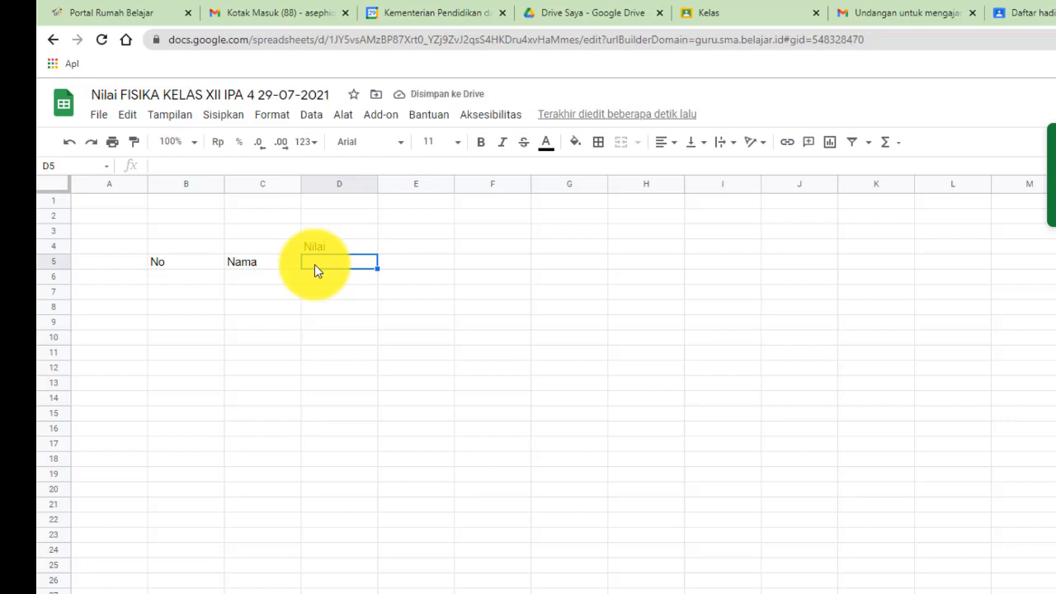
# Number the score columns 1, 2 and 3 in D5:F5 under Nilai
pyautogui.write('1')
pyautogui.press('Tab')
pyautogui.write('2')
pyautogui.press('Tab')
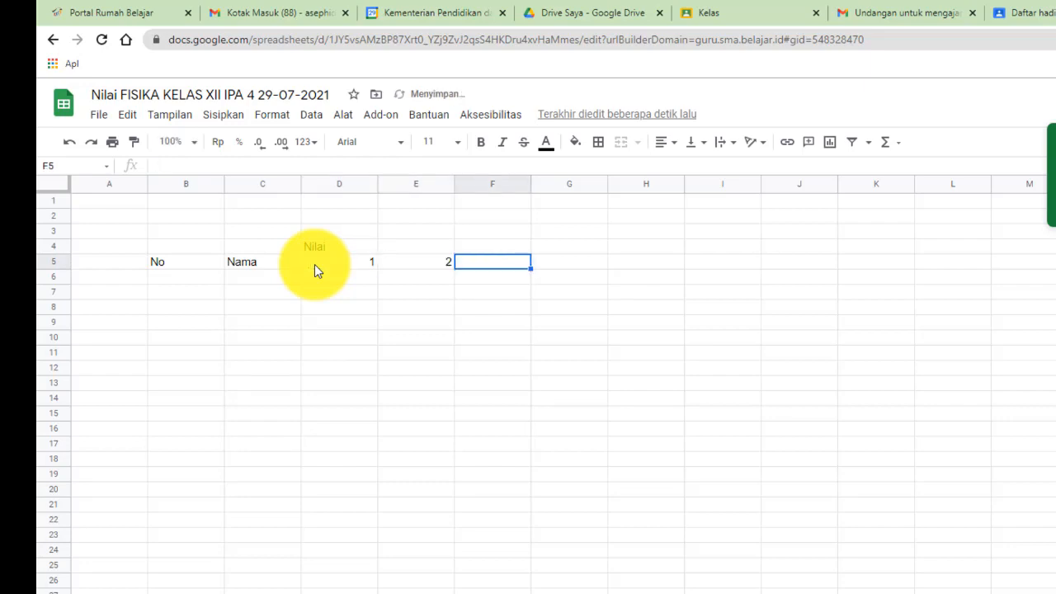
pyautogui.write('3')
pyautogui.press('Tab')
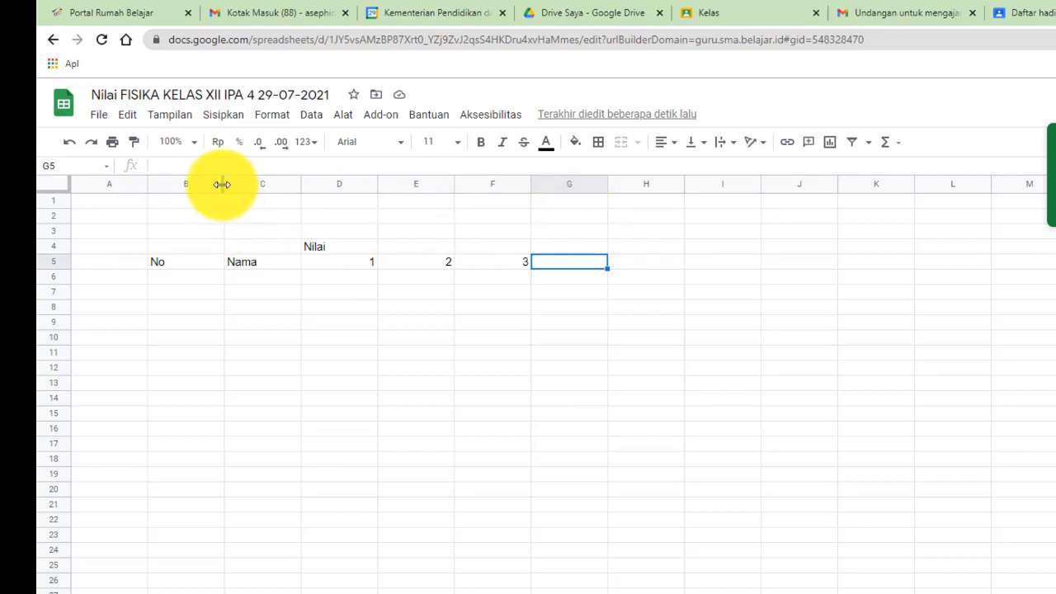
# Narrow column B, widen column C, enter 1 in B6, and start a formula in C6
pyautogui.moveTo(222, 184); pyautogui.dragTo(182, 185)
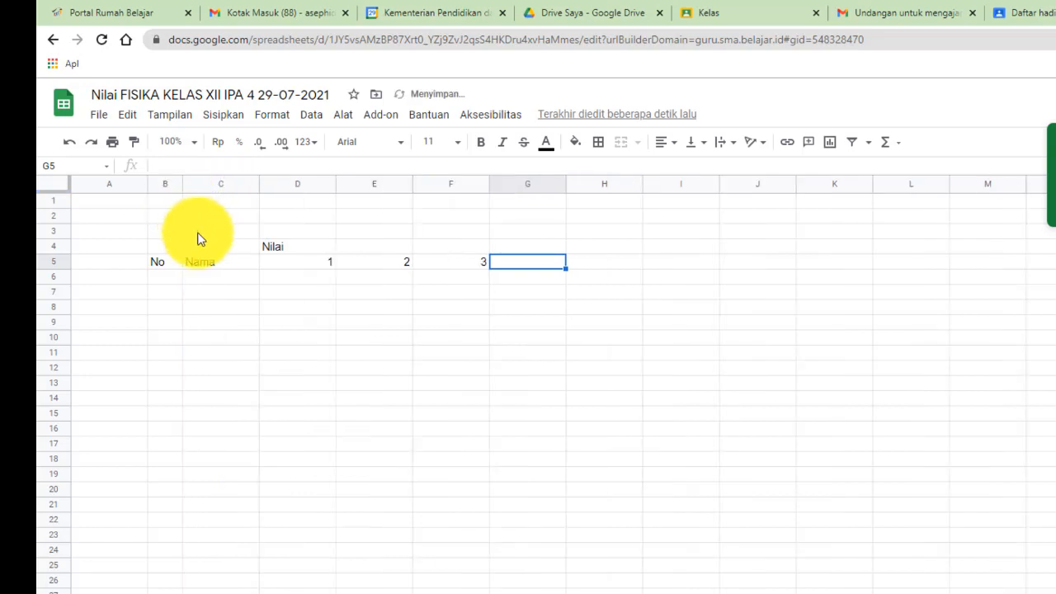
pyautogui.moveTo(258, 181); pyautogui.dragTo(347, 185)
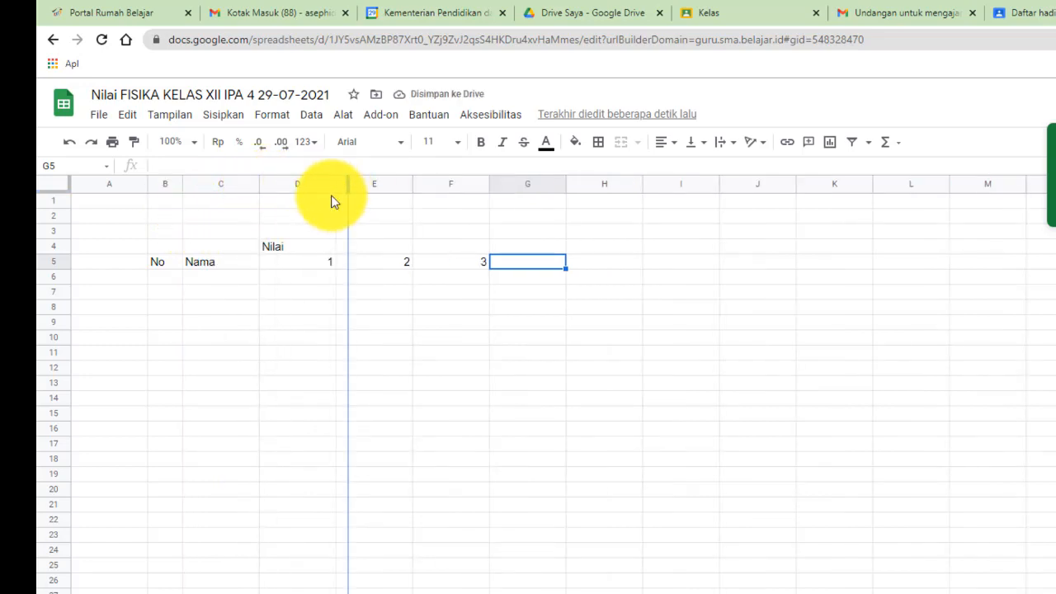
pyautogui.click(181, 278)
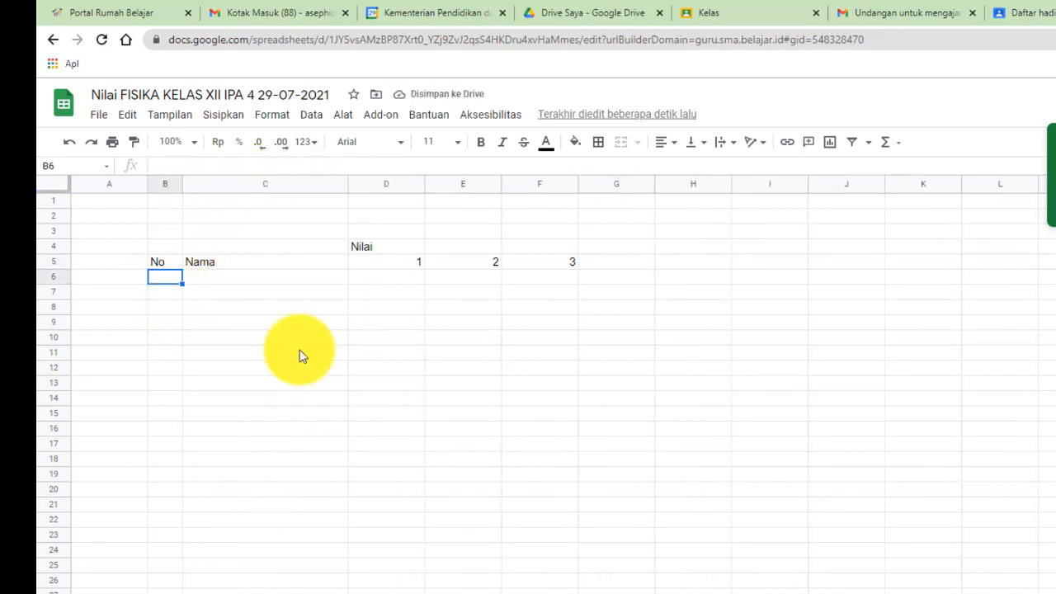
pyautogui.write('1')
pyautogui.click(228, 277)
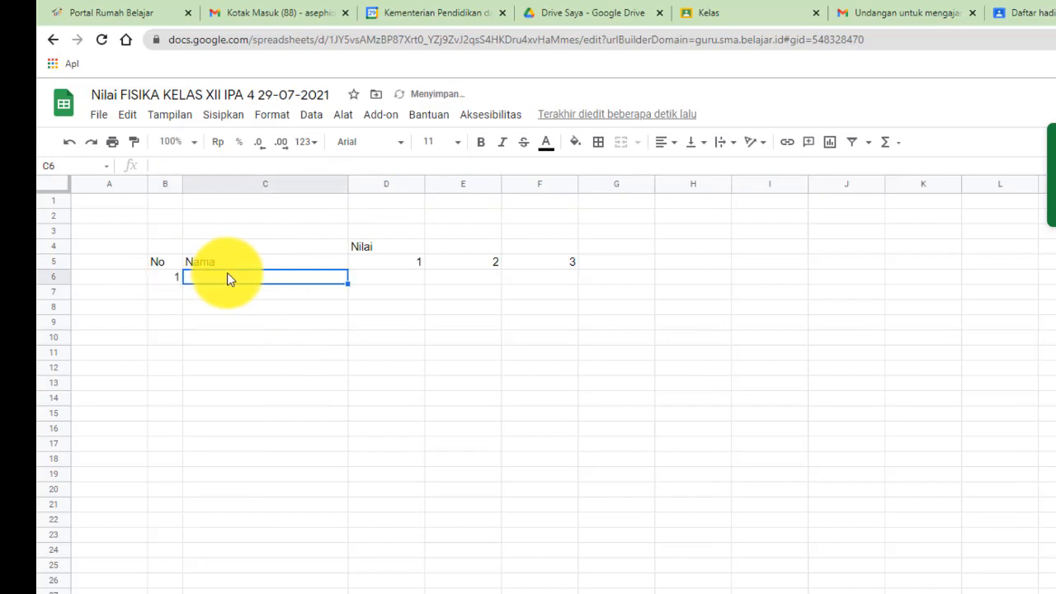
pyautogui.write('=')
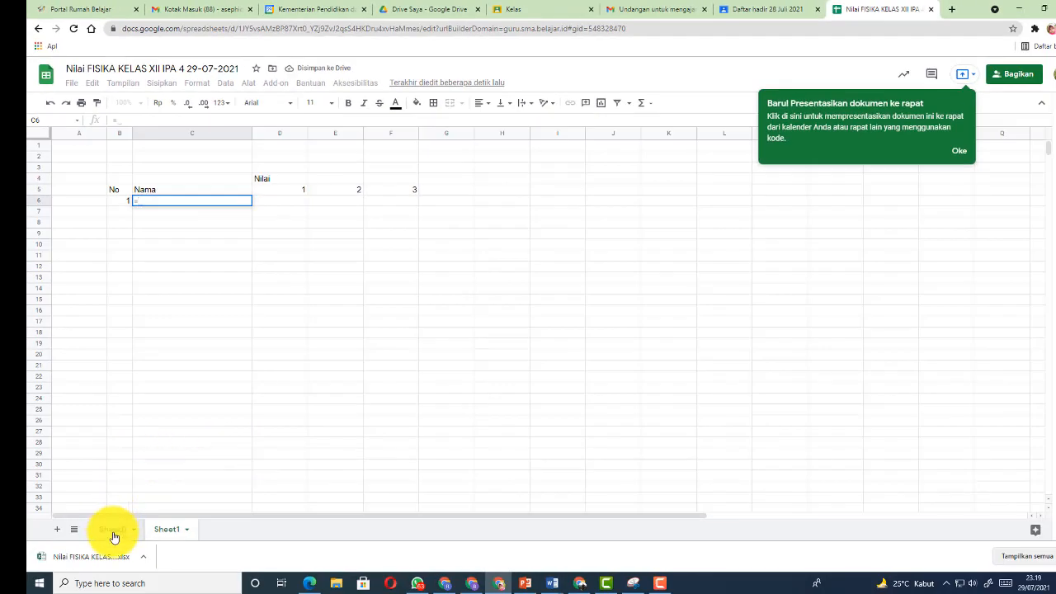
# Fill C6:C43 with full names using =Sheet0!B6&" "&Sheet0!A6 copied down for all students
pyautogui.click(113, 530)
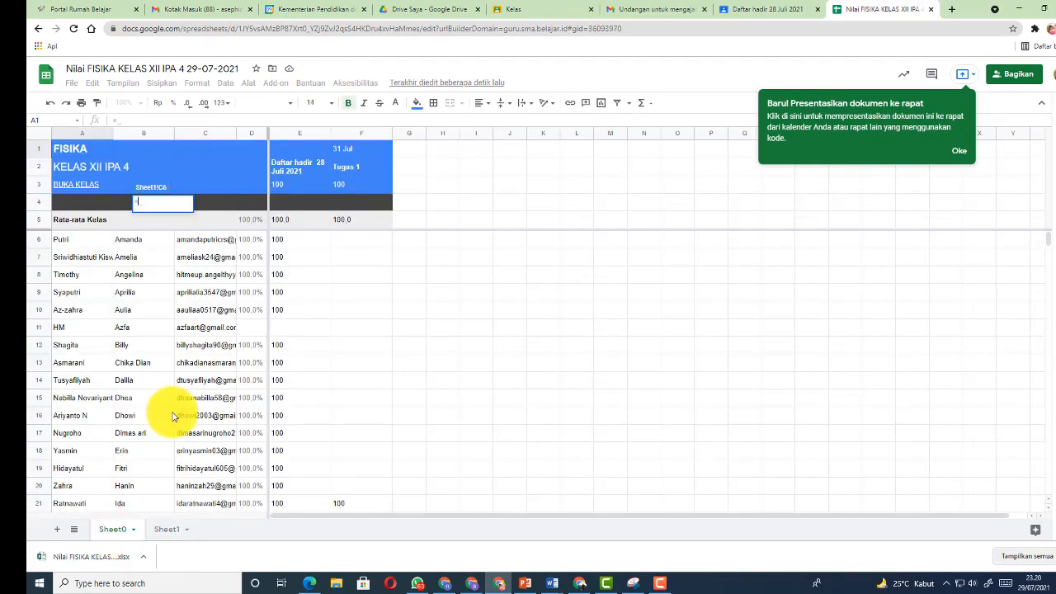
pyautogui.click(128, 241)
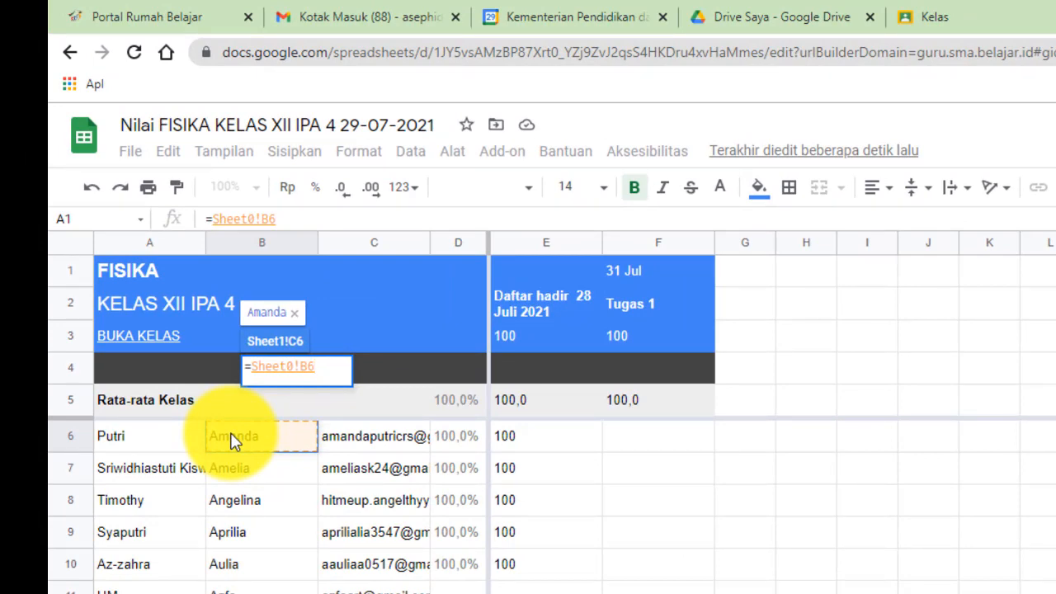
pyautogui.write('&')
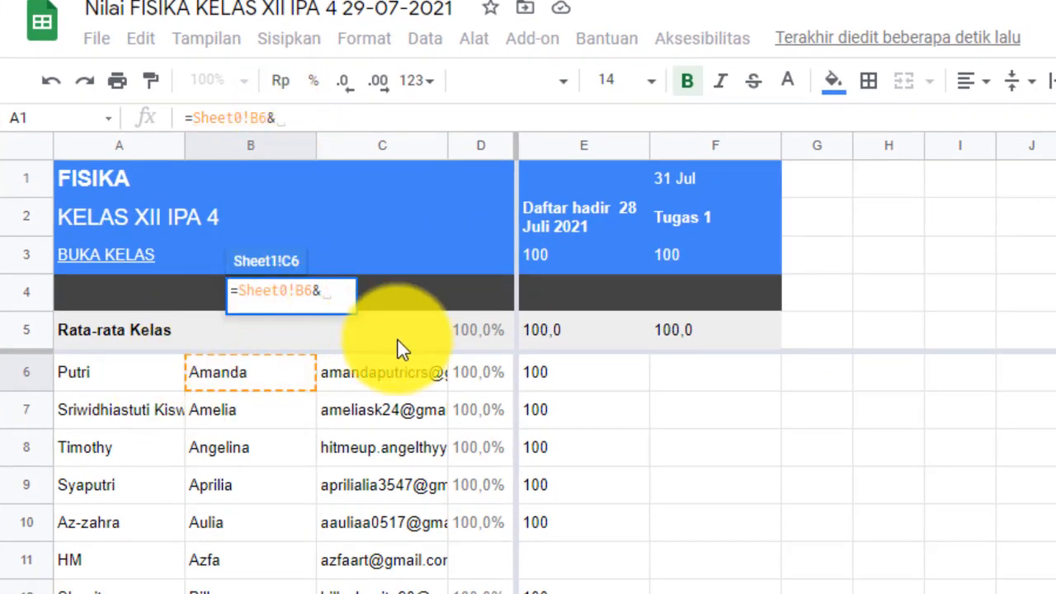
pyautogui.write('"')
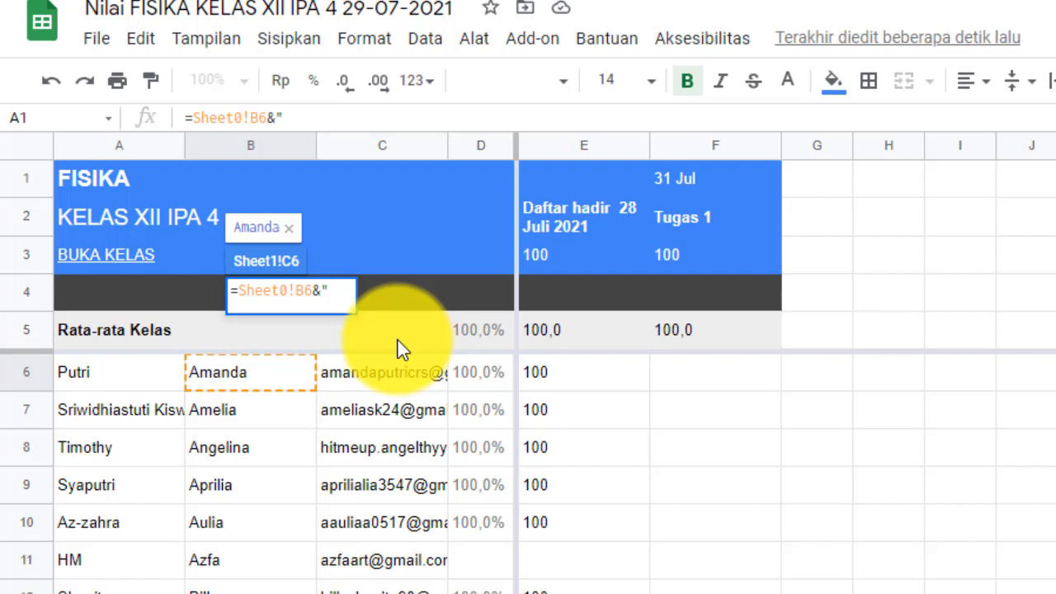
pyautogui.write(' "&')
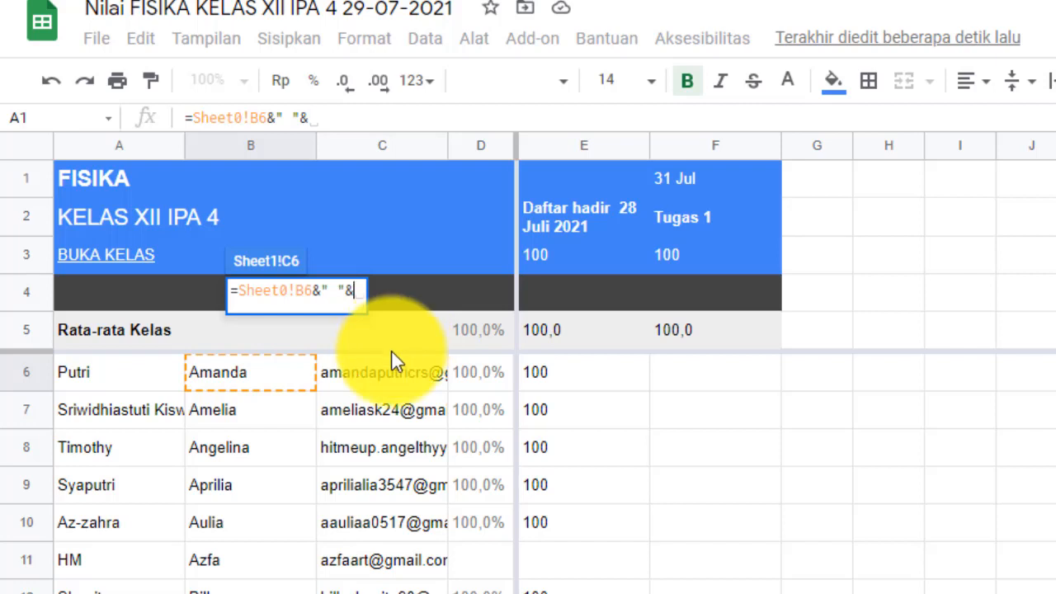
pyautogui.click(98, 376)
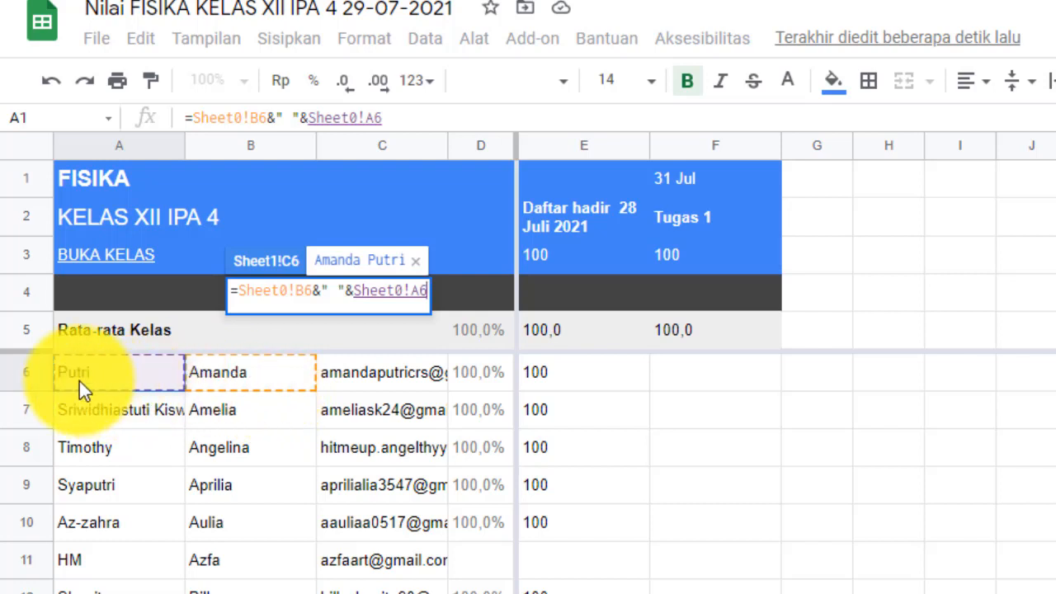
pyautogui.press('Return')
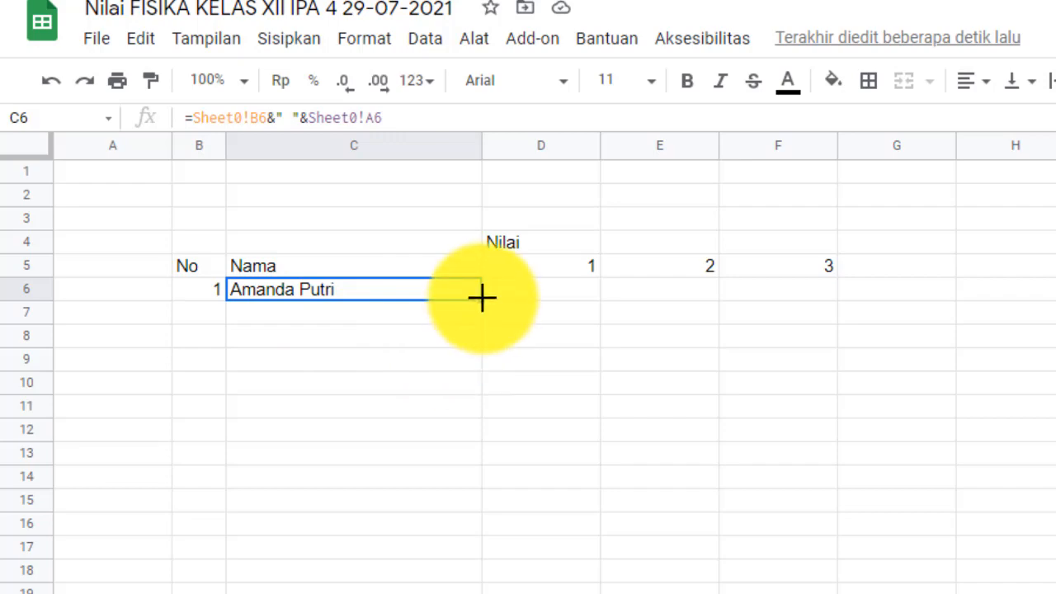
pyautogui.moveTo(482, 299); pyautogui.dragTo(220, 487)
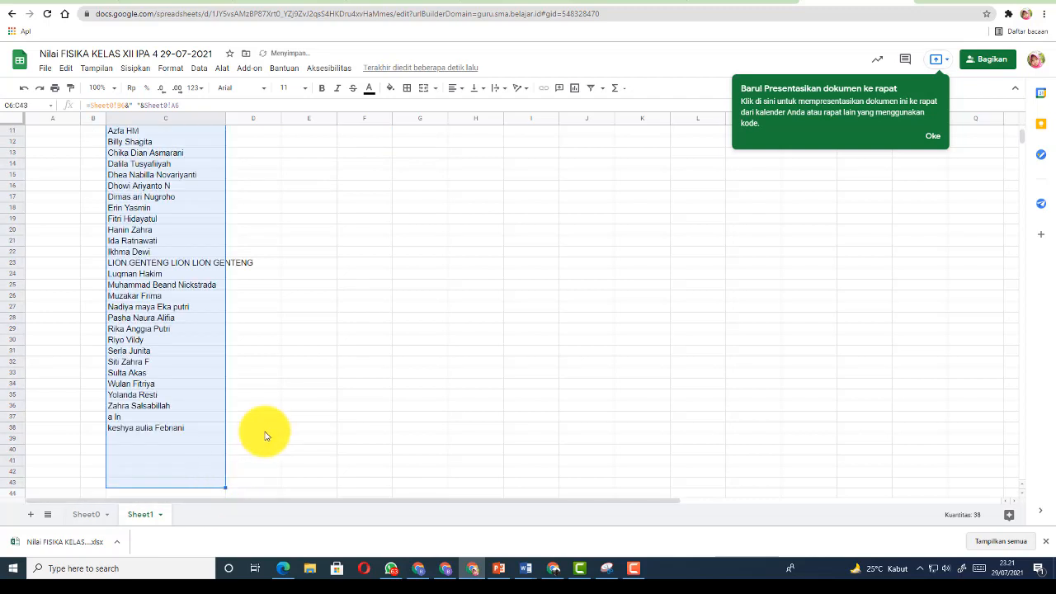
pyautogui.scroll(3, 264, 436)
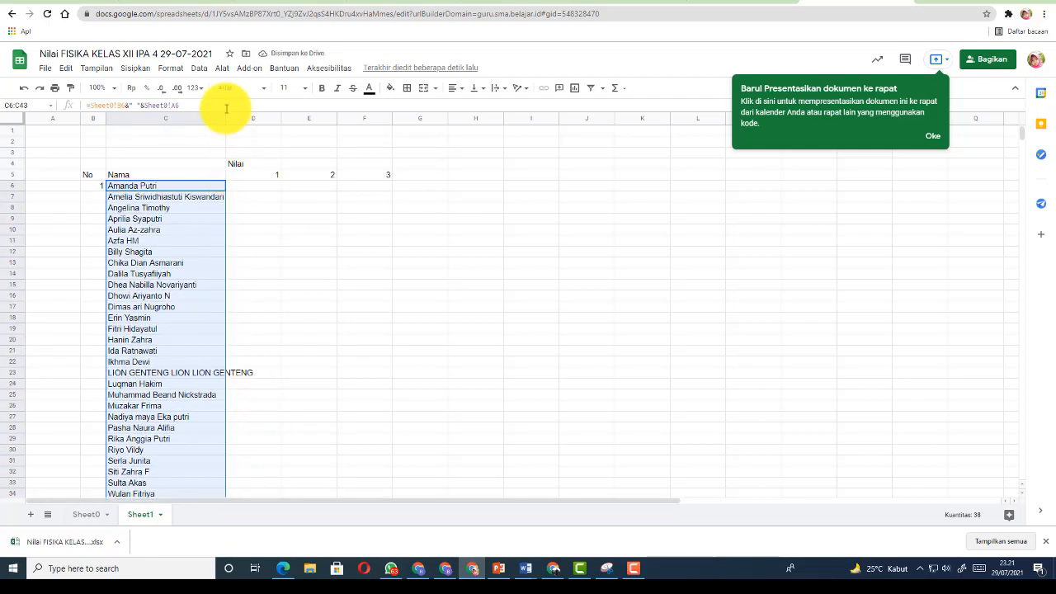
# Pull each student's score into column D with =Sheet0!E6 filled down to D38
pyautogui.click(99, 197)
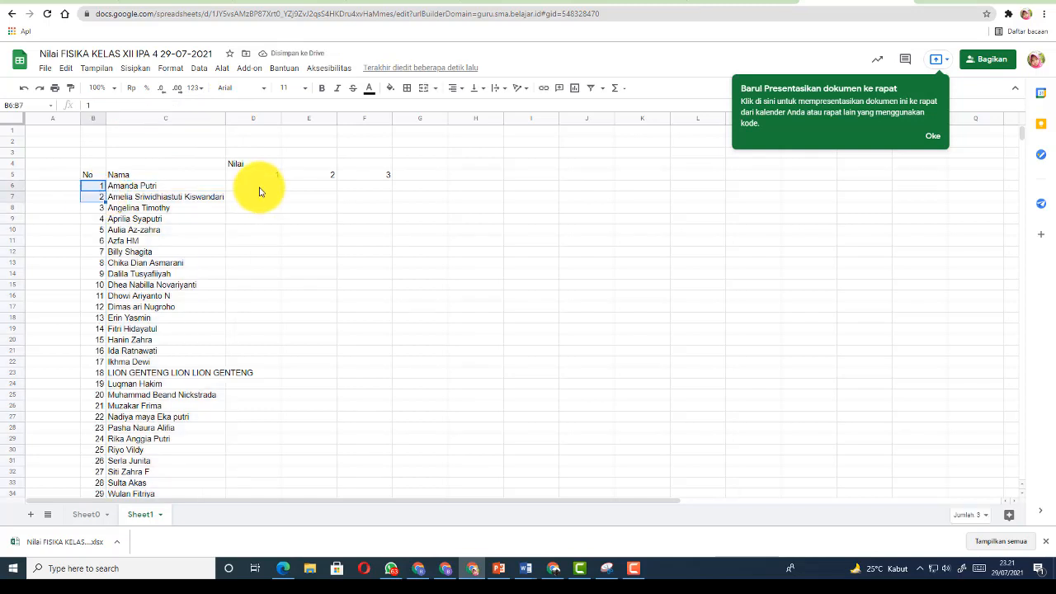
pyautogui.click(259, 187)
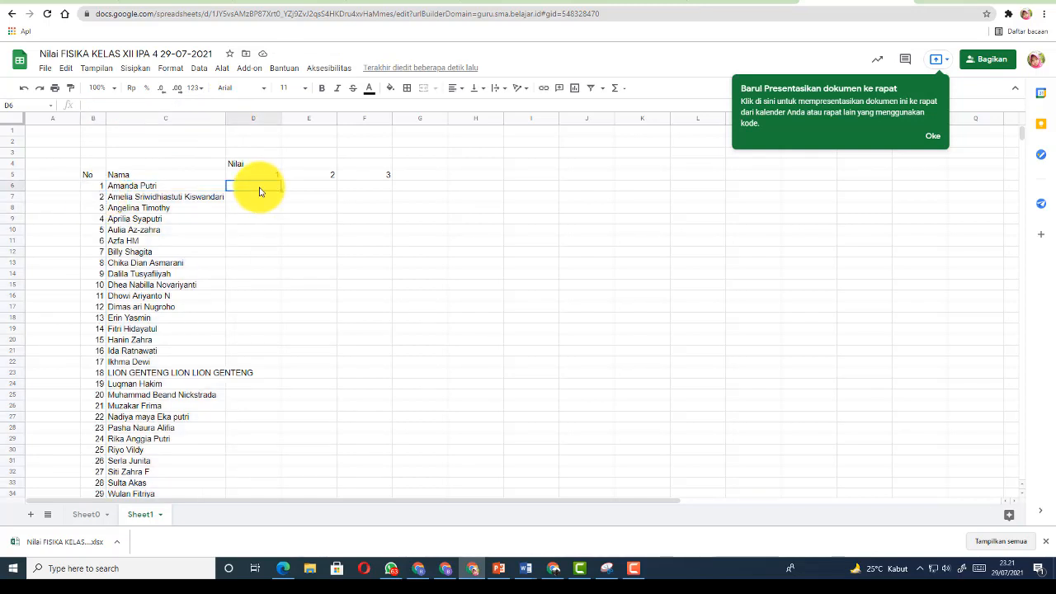
pyautogui.doubleClick(259, 190)
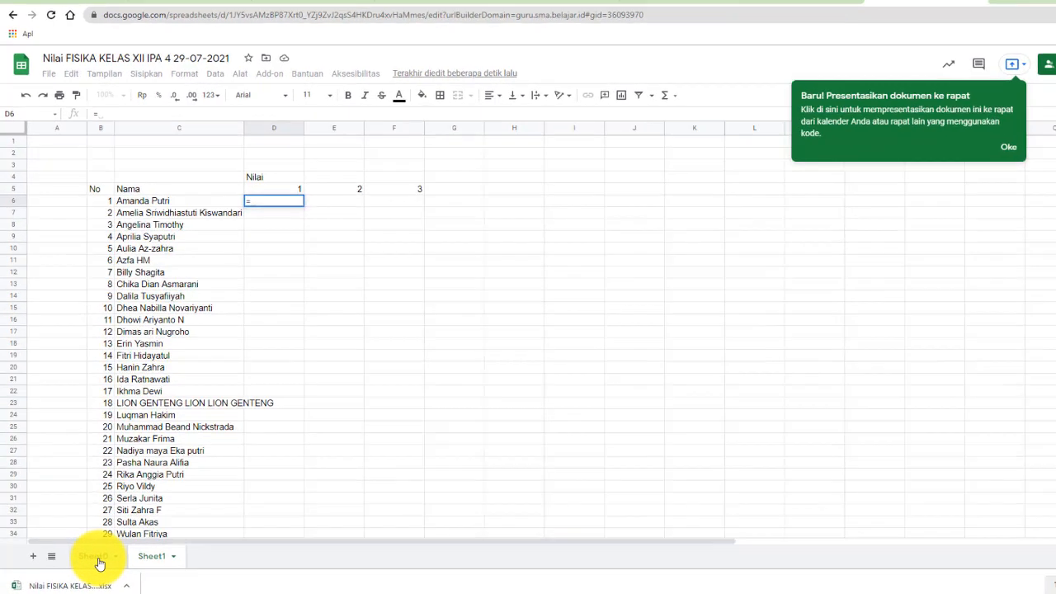
pyautogui.click(91, 518)
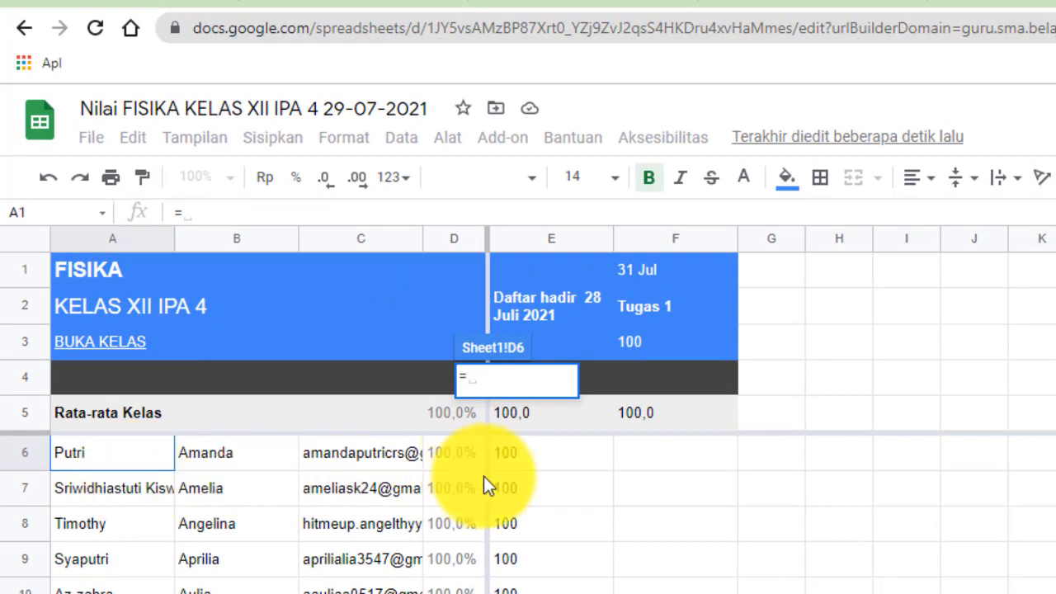
pyautogui.click(522, 457)
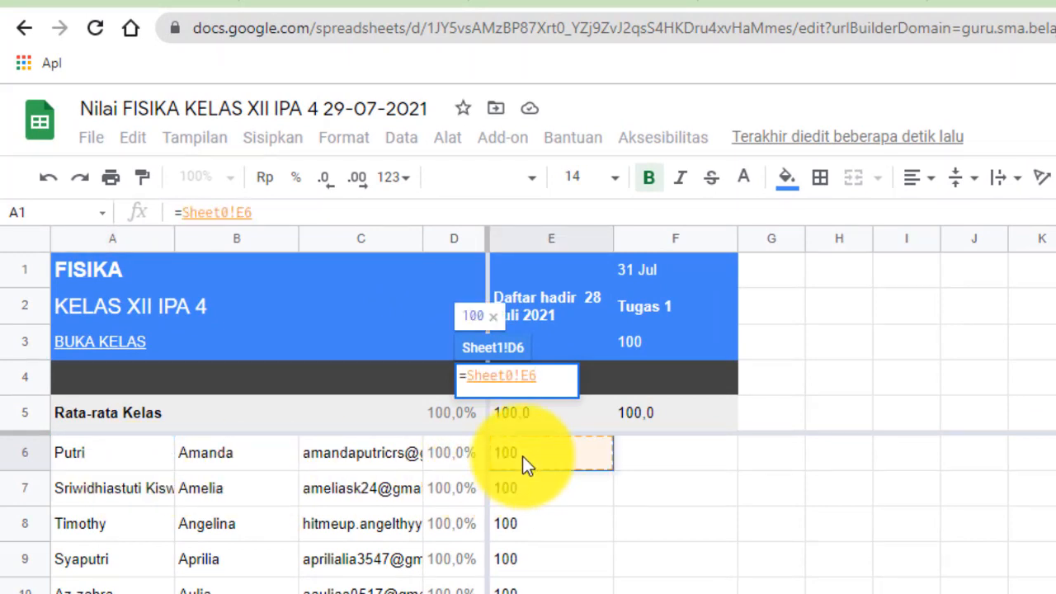
pyautogui.press('Return')
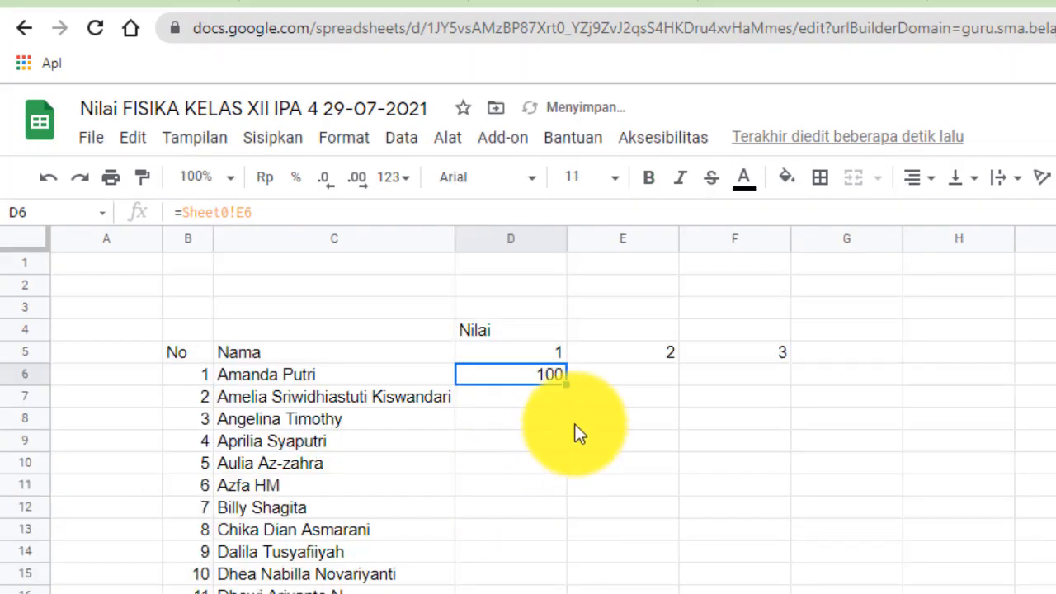
pyautogui.moveTo(564, 384); pyautogui.dragTo(509, 589)
# Centre-align the scores in column D
pyautogui.scroll(6, 754, 581)
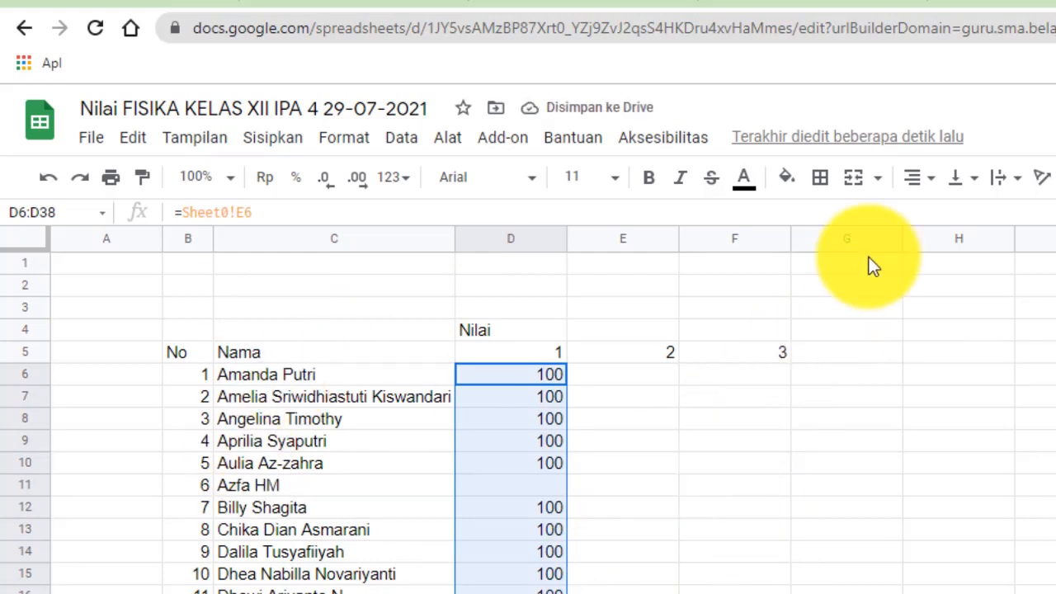
pyautogui.click(944, 182)
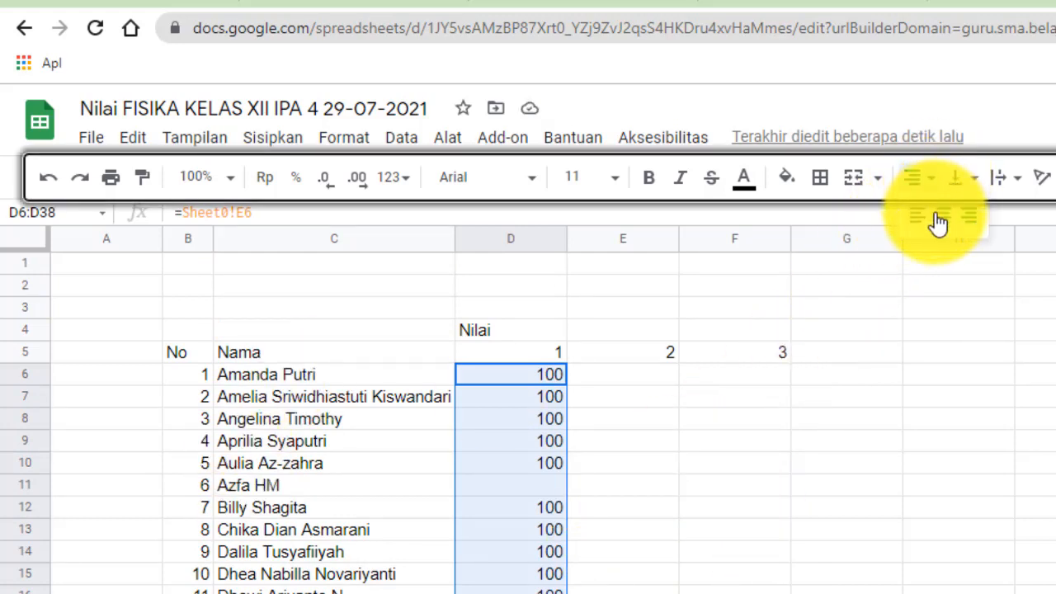
pyautogui.click(938, 219)
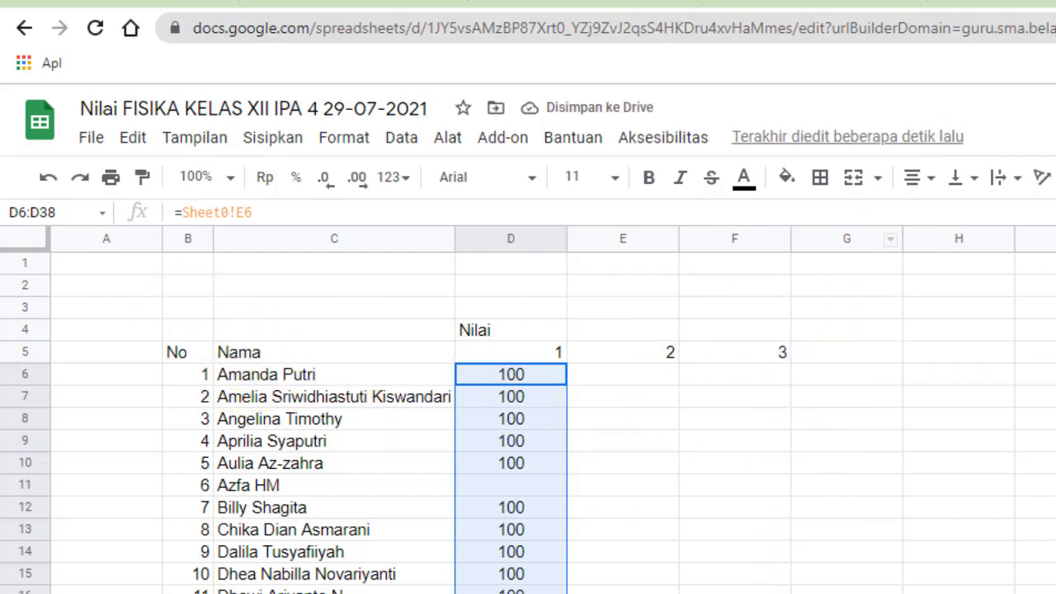
pyautogui.scroll(-2, 528, 413)
pyautogui.scroll(2, 528, 413)
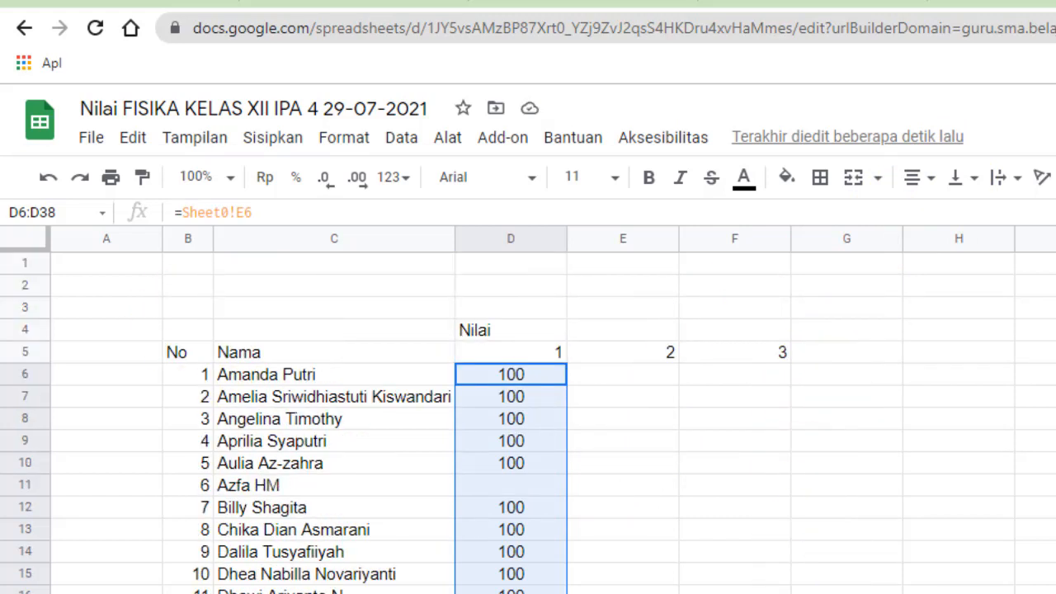